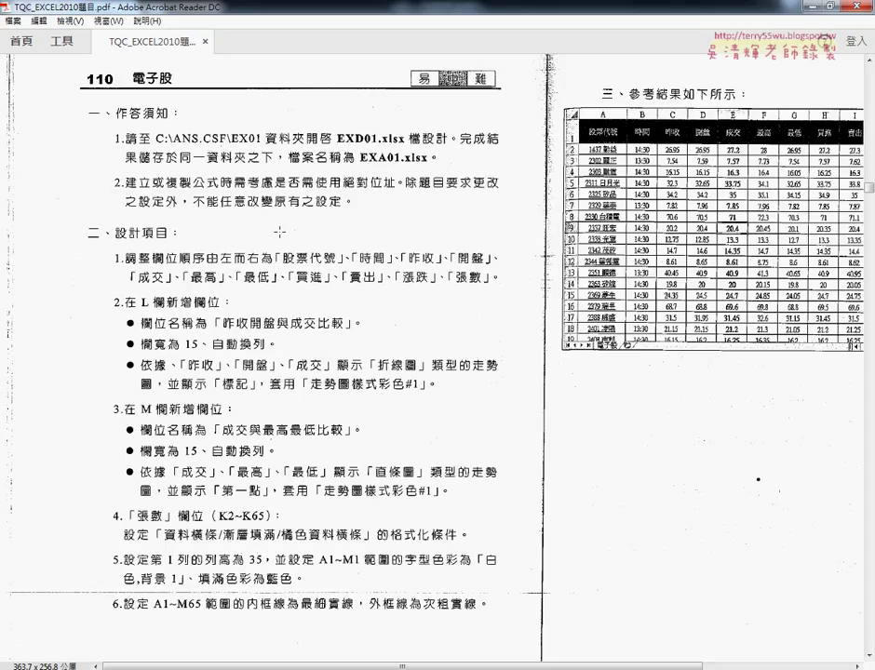
Switch from the exam PDF to the EXD01 stock workbook in Excel
{"action": "mouse_move", "coordinate": [447, 616]}
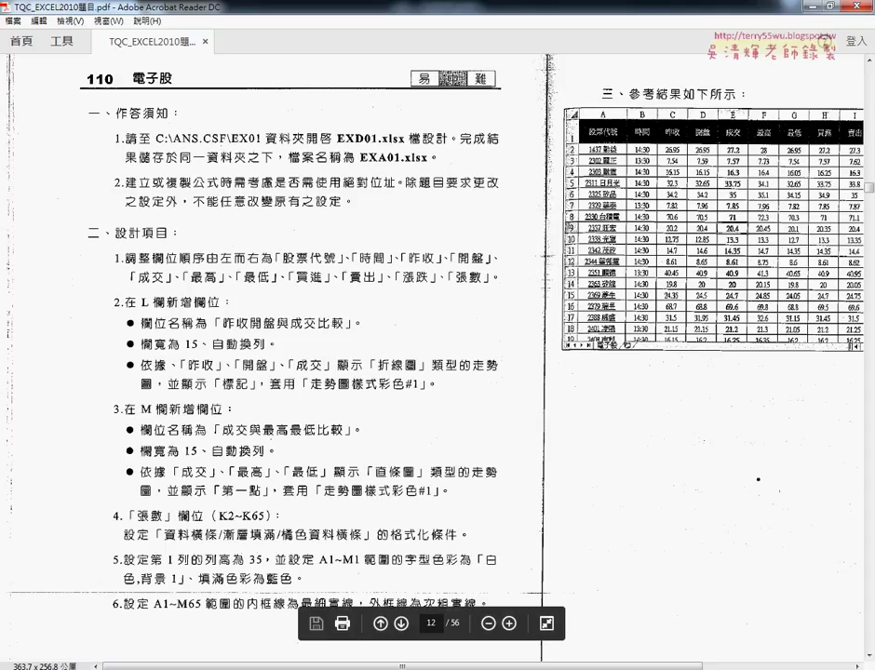
{"action": "mouse_move", "coordinate": [268, 667]}
{"action": "left_click", "coordinate": [235, 631]}
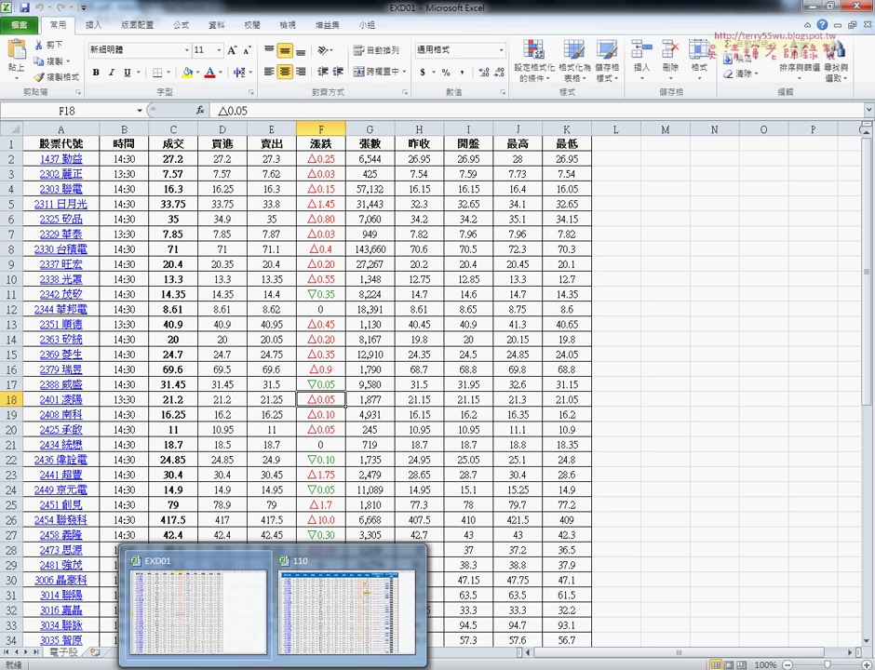
In the finished 110 workbook, inspect column K's data bar values, including the largest in K8
{"action": "left_click", "coordinate": [233, 480]}
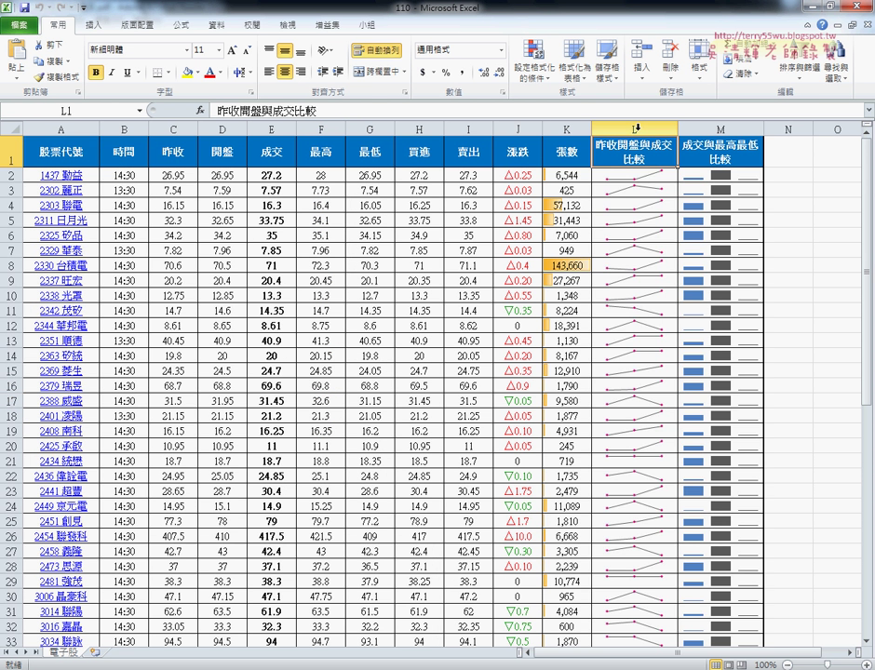
{"action": "left_click_drag", "start_coordinate": [634, 130], "coordinate": [717, 129]}
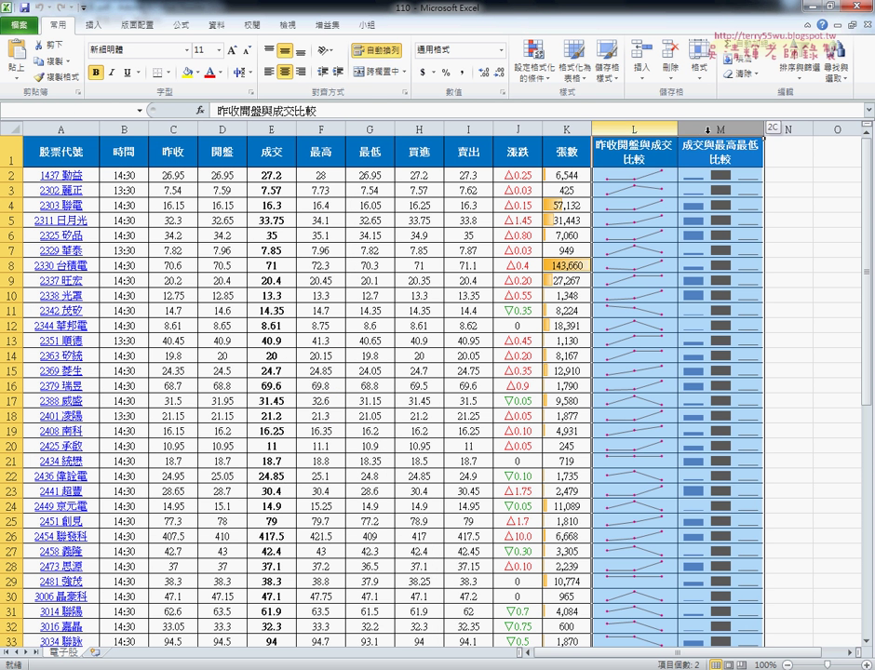
{"action": "left_click", "coordinate": [567, 129]}
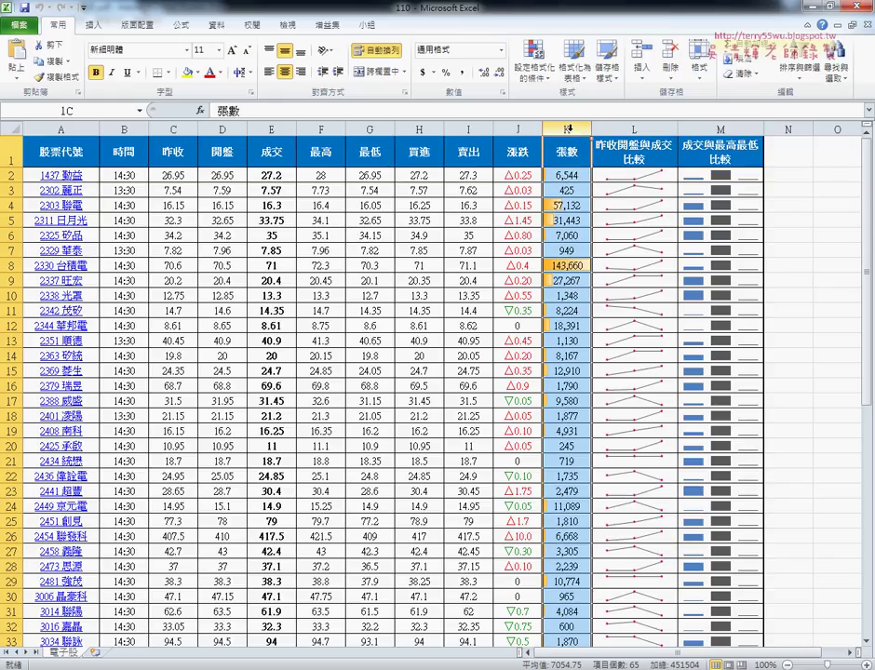
{"action": "left_click", "coordinate": [574, 176]}
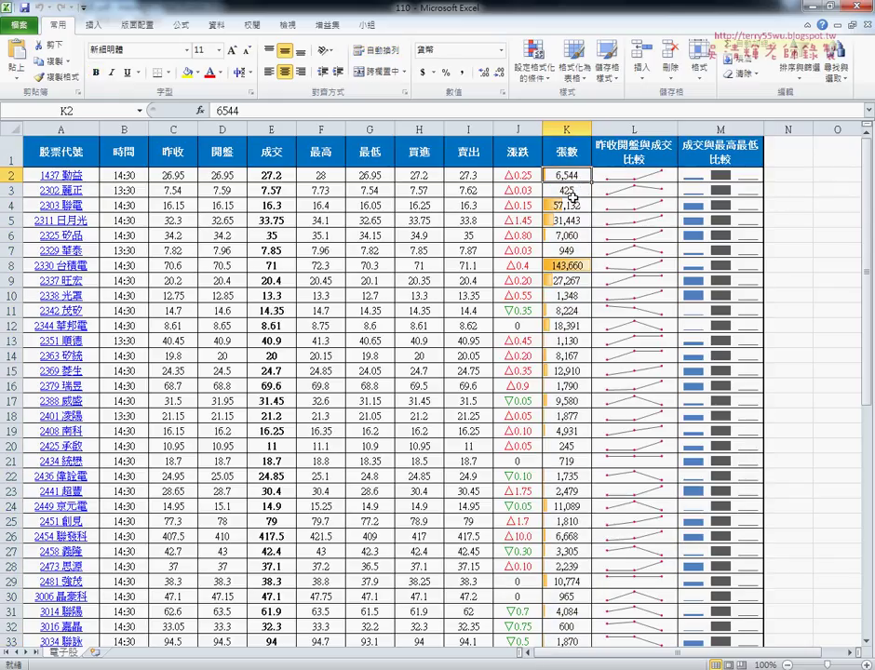
{"action": "left_click", "coordinate": [573, 205]}
{"action": "left_click", "coordinate": [576, 266]}
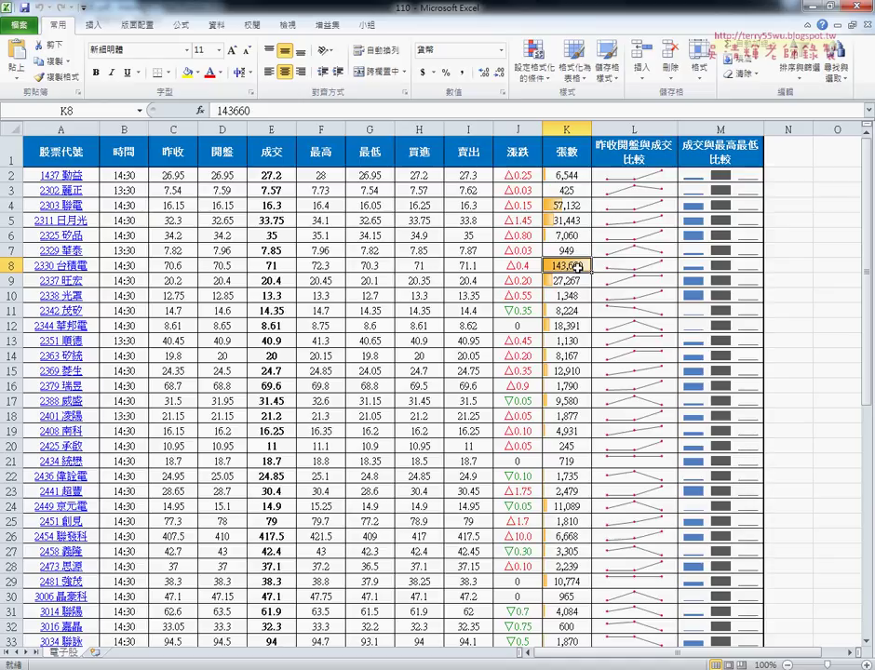
{"action": "left_click", "coordinate": [576, 282]}
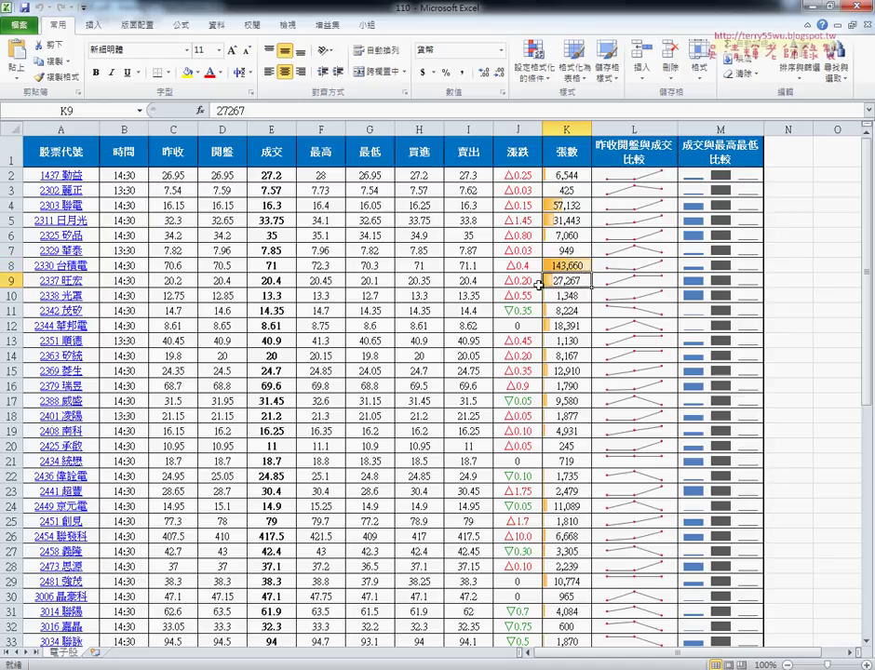
{"action": "left_click", "coordinate": [566, 265]}
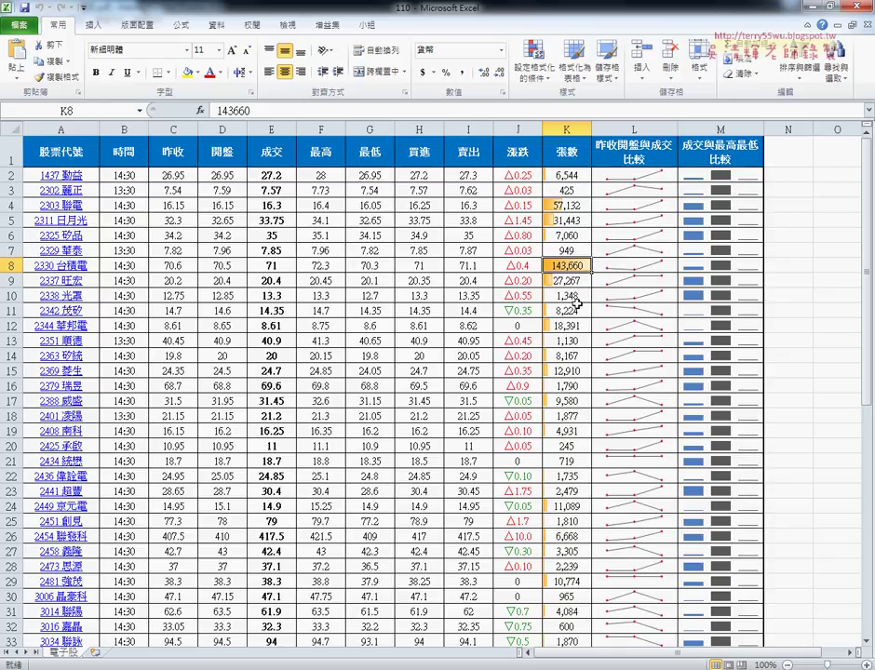
Check the L1 header and the L2 and M2 sparklines, then return to the instructions PDF
{"action": "left_click", "coordinate": [637, 156]}
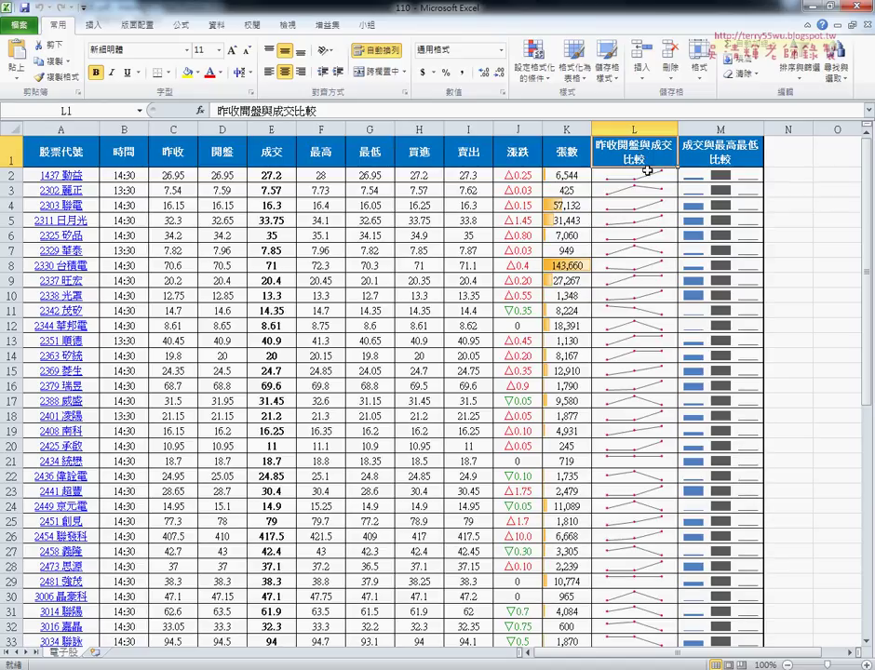
{"action": "left_click", "coordinate": [637, 177]}
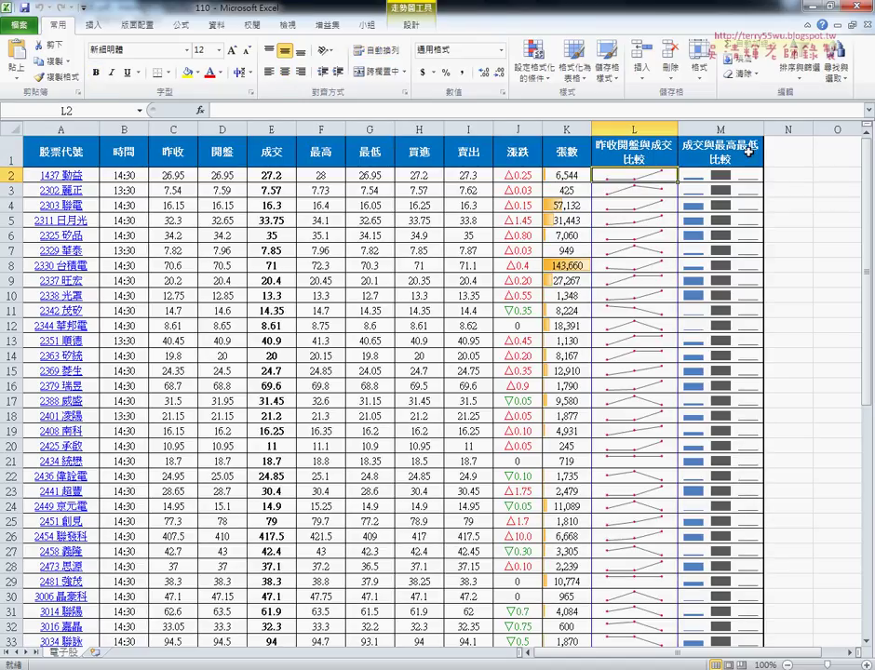
{"action": "left_click", "coordinate": [696, 176]}
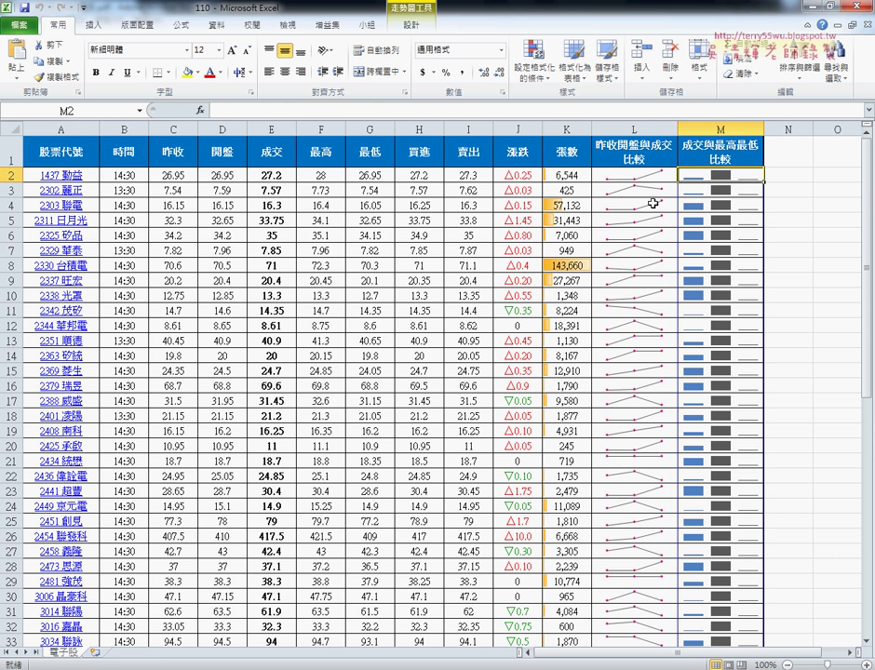
{"action": "key", "text": "alt+Tab"}
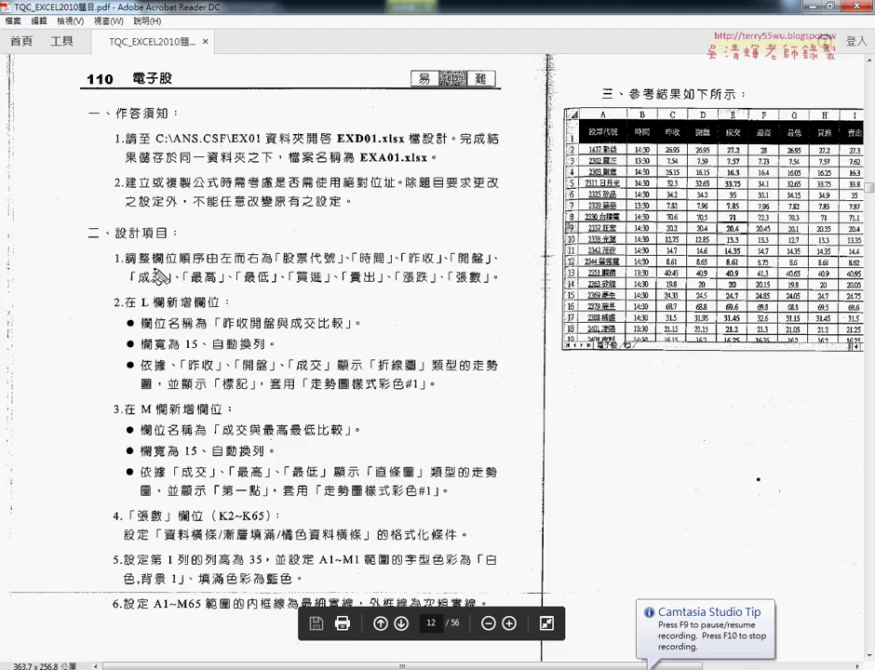
Underline the column-order requirement (item 1) in the instructions
{"action": "left_click_drag", "start_coordinate": [146, 265], "coordinate": [200, 267]}
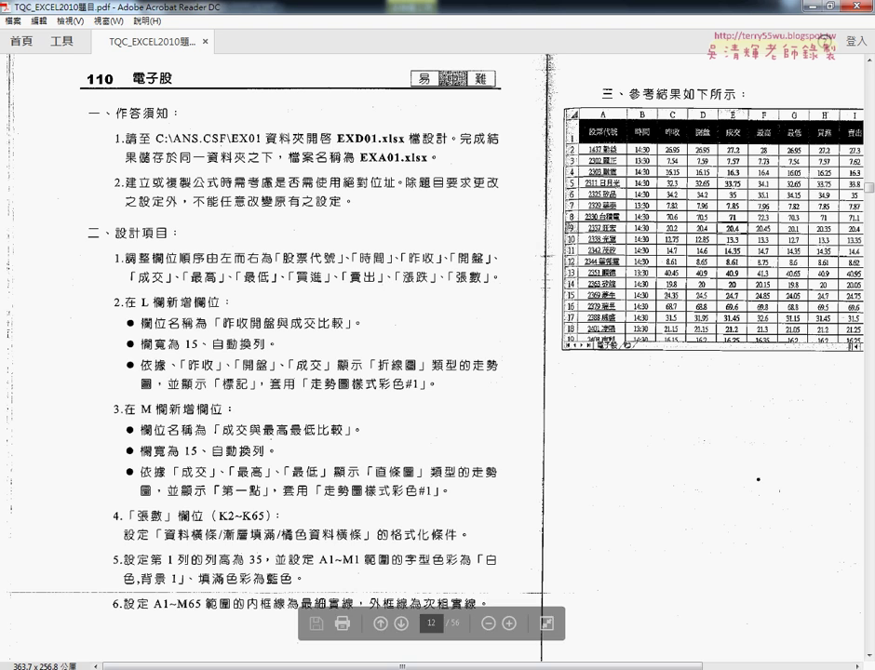
Restore the EXD01 window and move it down over the PDF, then select columns H:I
{"action": "mouse_move", "coordinate": [268, 638]}
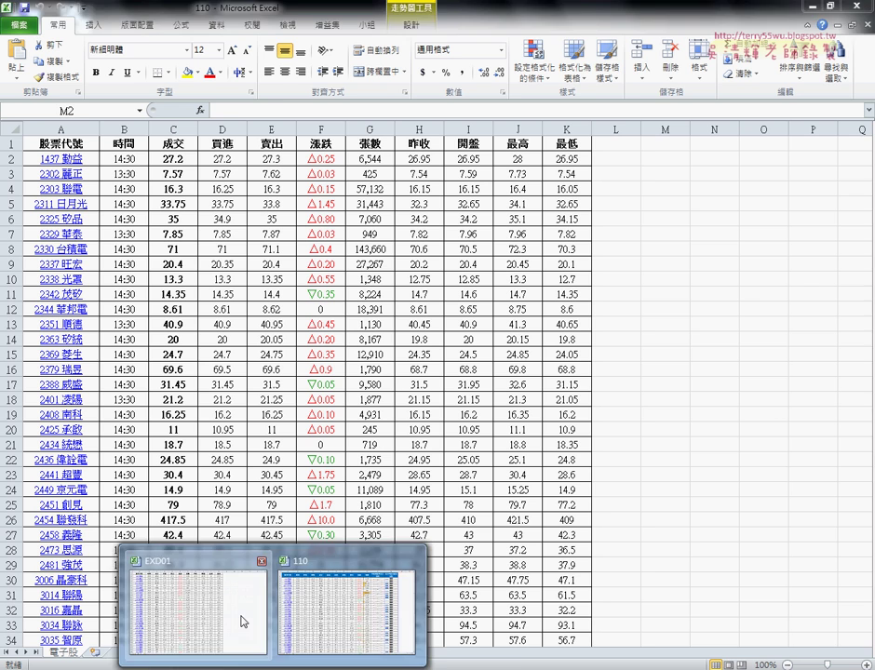
{"action": "left_click", "coordinate": [244, 621]}
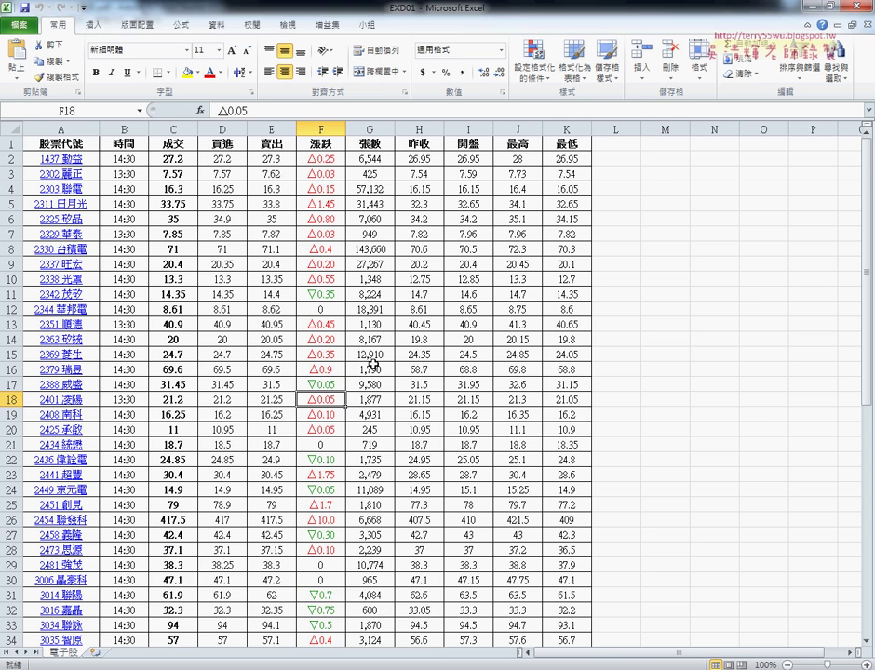
{"action": "double_click", "coordinate": [240, 10]}
{"action": "mouse_move", "coordinate": [345, 40]}
{"action": "left_mouse_down"}
{"action": "mouse_move", "coordinate": [345, 315]}
{"action": "mouse_move", "coordinate": [330, 309]}
{"action": "left_mouse_up"}
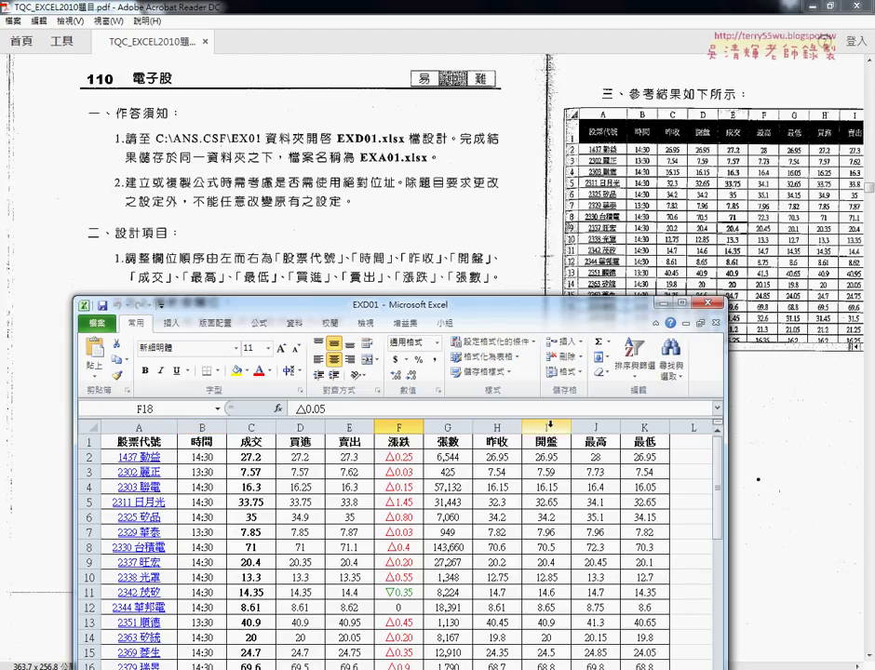
{"action": "left_click_drag", "start_coordinate": [499, 426], "coordinate": [543, 425]}
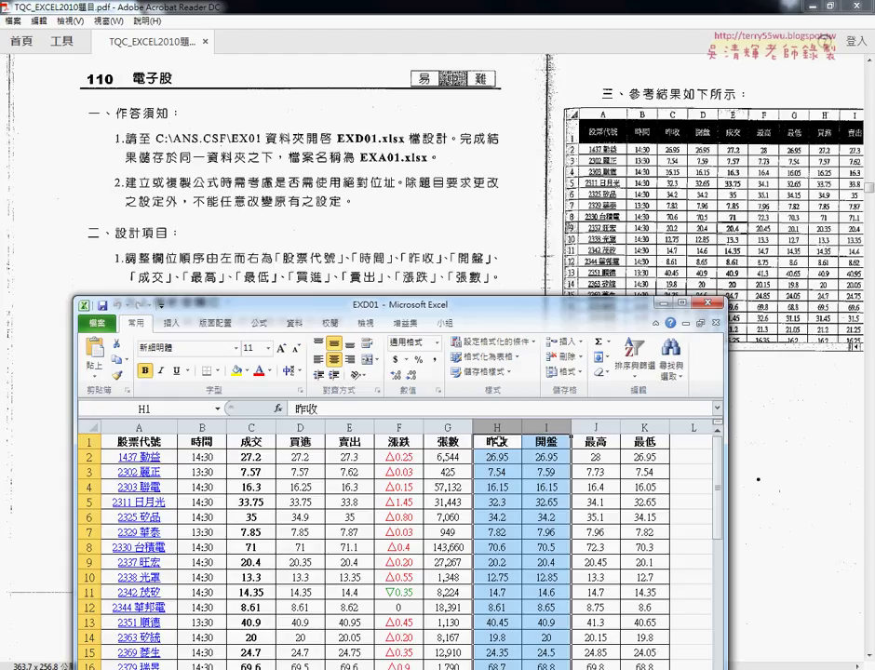
{"action": "right_click", "coordinate": [506, 449]}
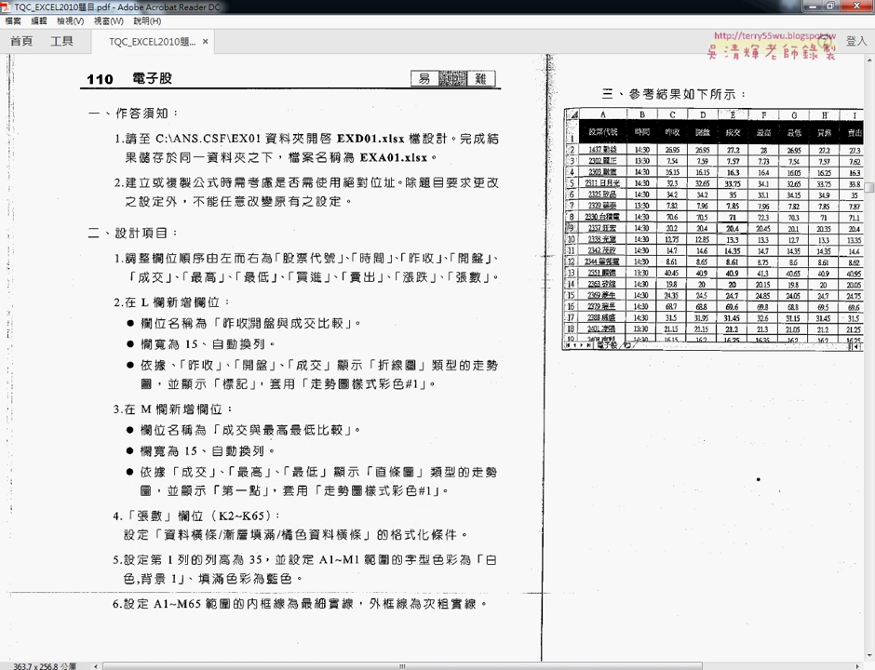
Mark the L column title, width 15 and wrap-text requirements, then bring the 110 workbook up full-screen
{"action": "left_click_drag", "start_coordinate": [225, 329], "coordinate": [349, 329]}
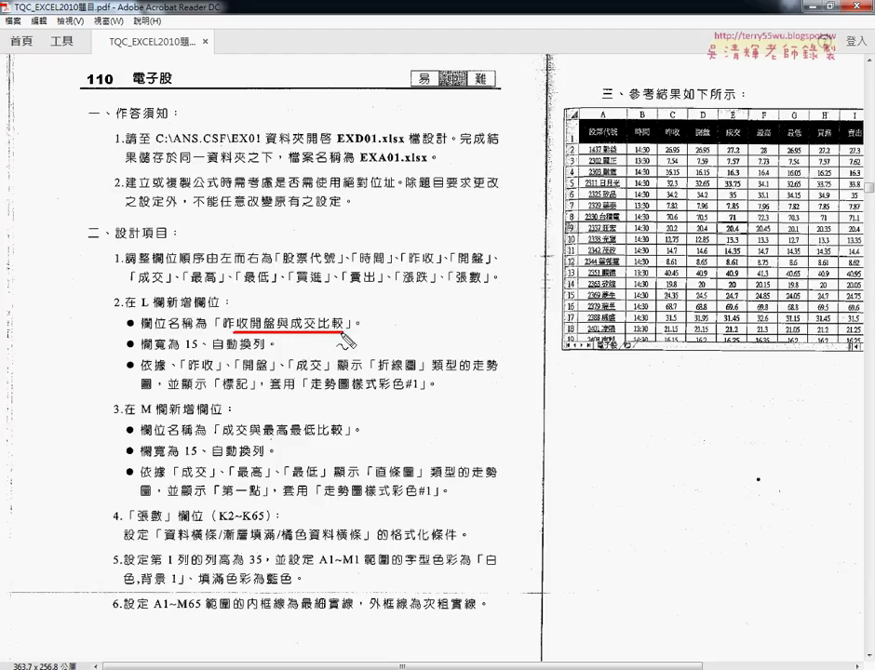
{"action": "left_click_drag", "start_coordinate": [180, 352], "coordinate": [197, 352]}
{"action": "left_click_drag", "start_coordinate": [212, 352], "coordinate": [266, 352]}
{"action": "key", "text": "Escape"}
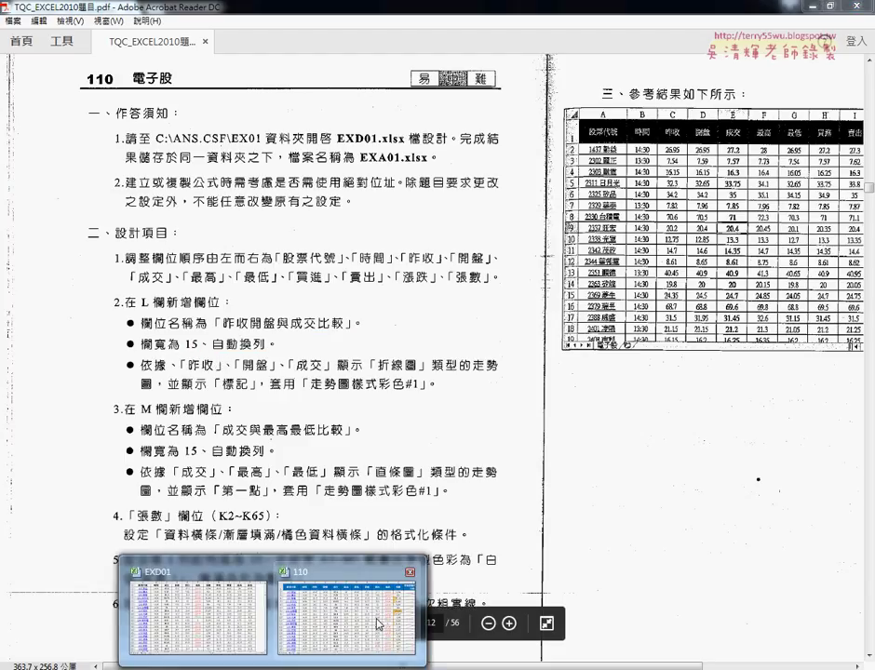
{"action": "left_click", "coordinate": [345, 618]}
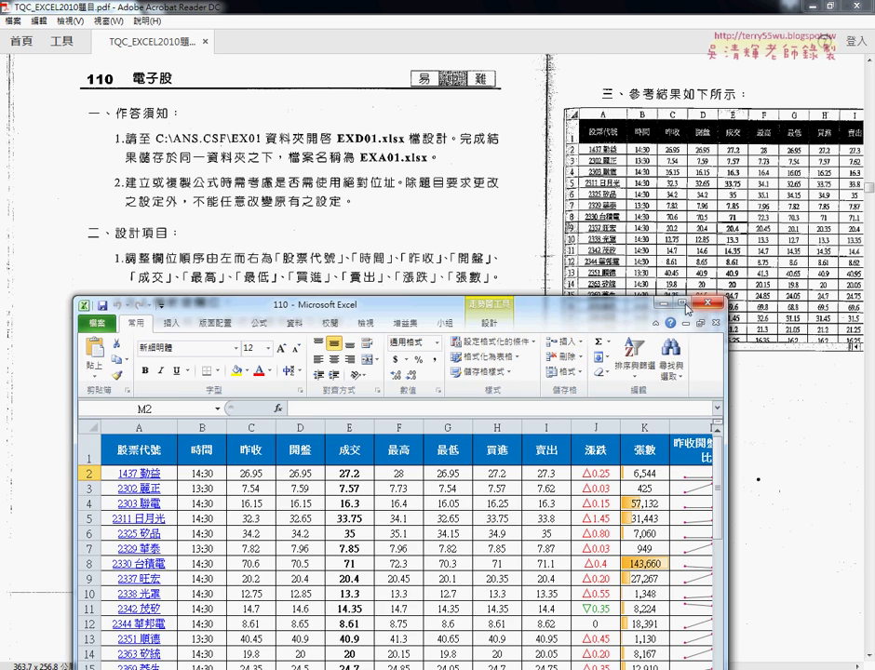
{"action": "left_click", "coordinate": [690, 304]}
Select header cell L1 and delete a comment added to it by mistake
{"action": "left_click", "coordinate": [666, 154]}
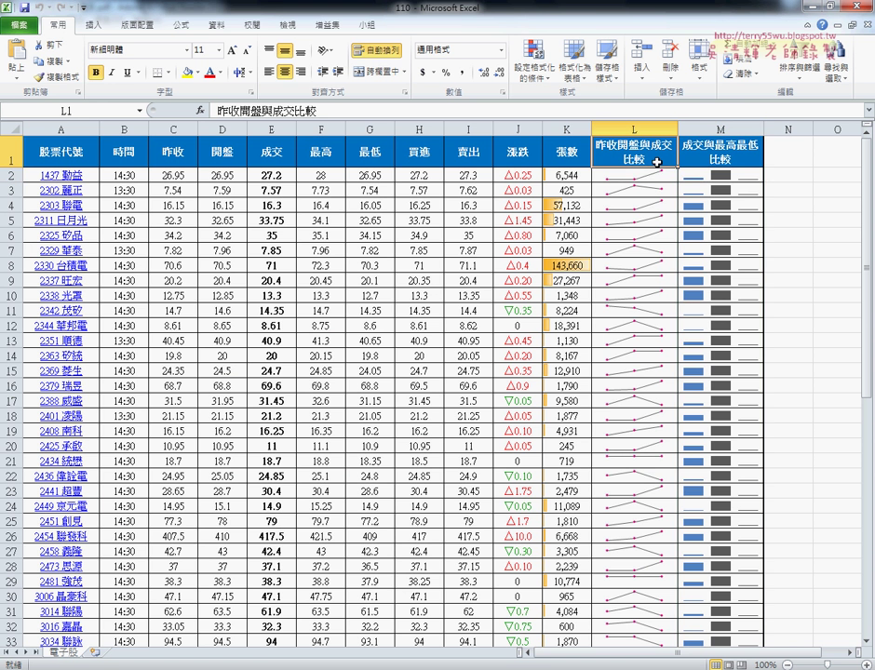
{"action": "right_click", "coordinate": [636, 158]}
{"action": "left_click", "coordinate": [735, 336]}
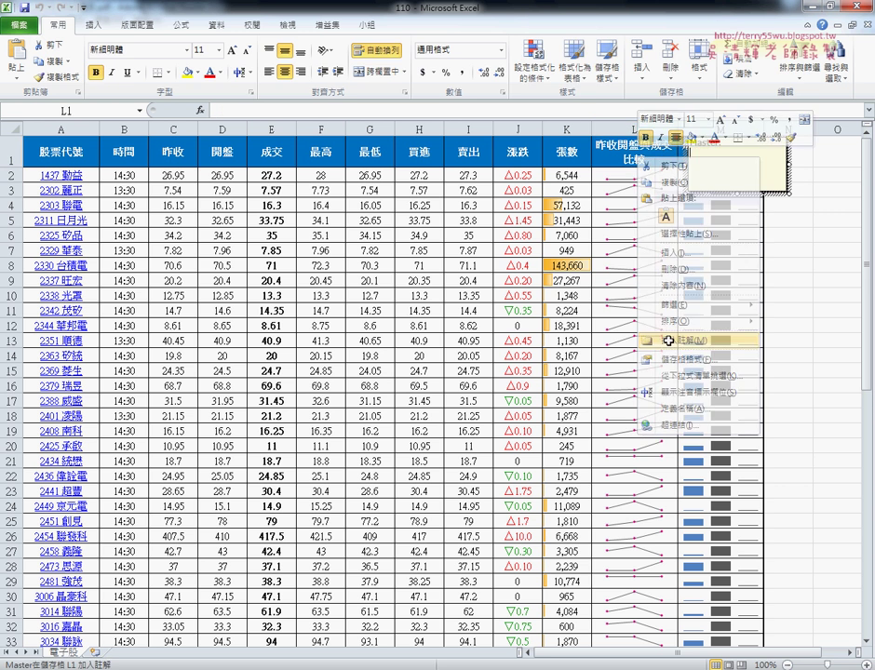
{"action": "right_click", "coordinate": [635, 147]}
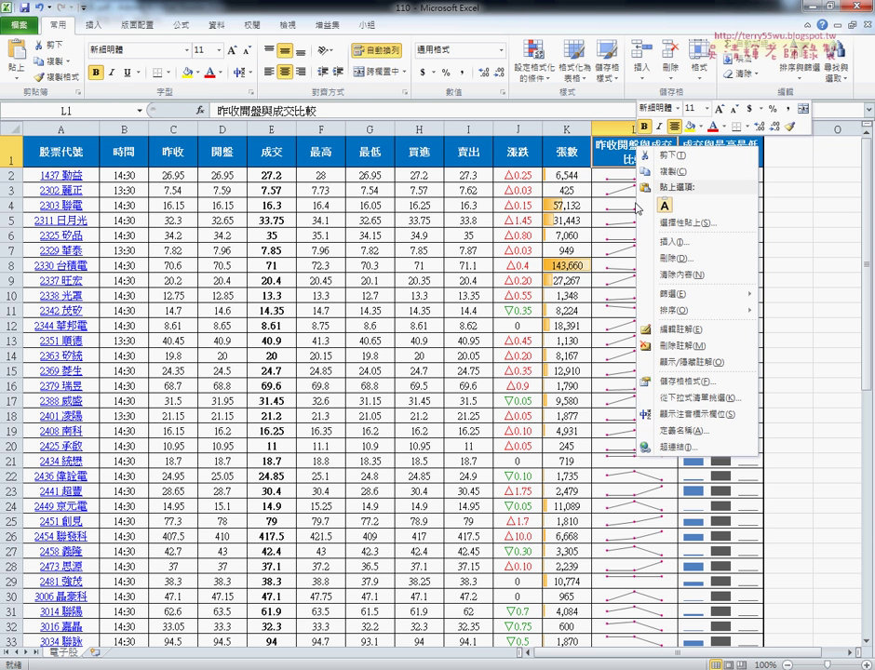
{"action": "left_click", "coordinate": [694, 347]}
Untick Wrap text for L1 in Format Cells > Alignment and confirm
{"action": "right_click", "coordinate": [631, 149]}
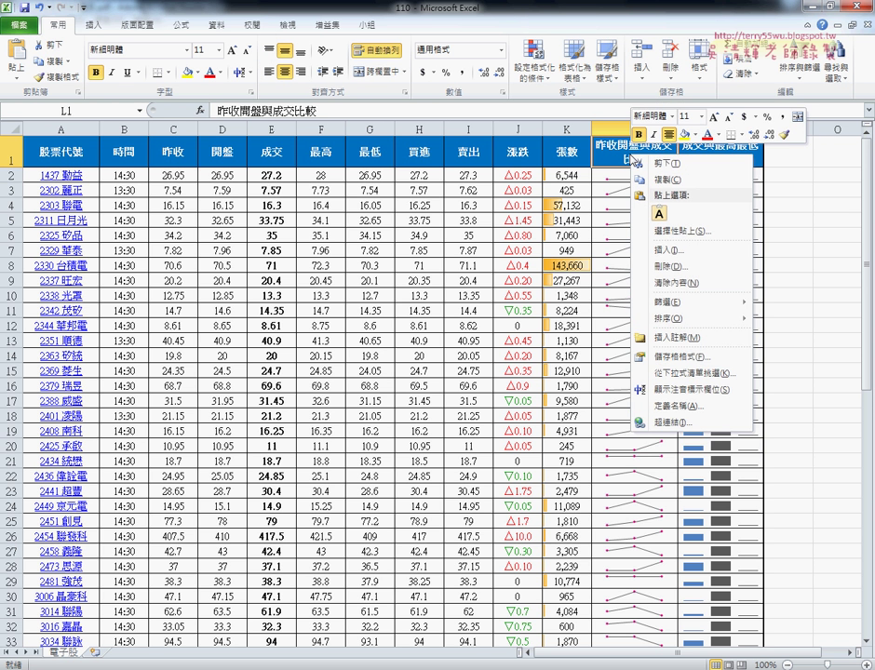
{"action": "left_click", "coordinate": [718, 357]}
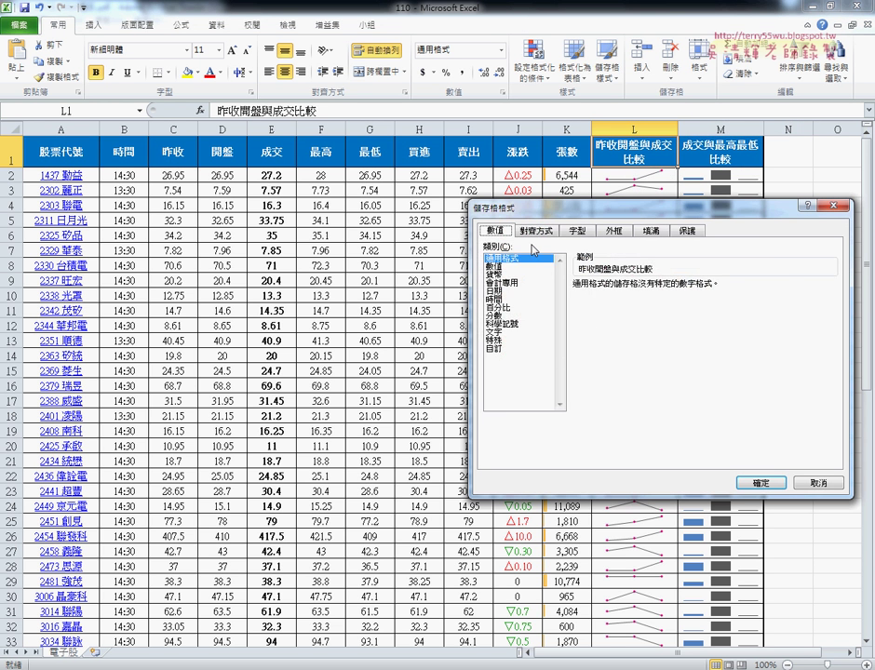
{"action": "left_click", "coordinate": [534, 233]}
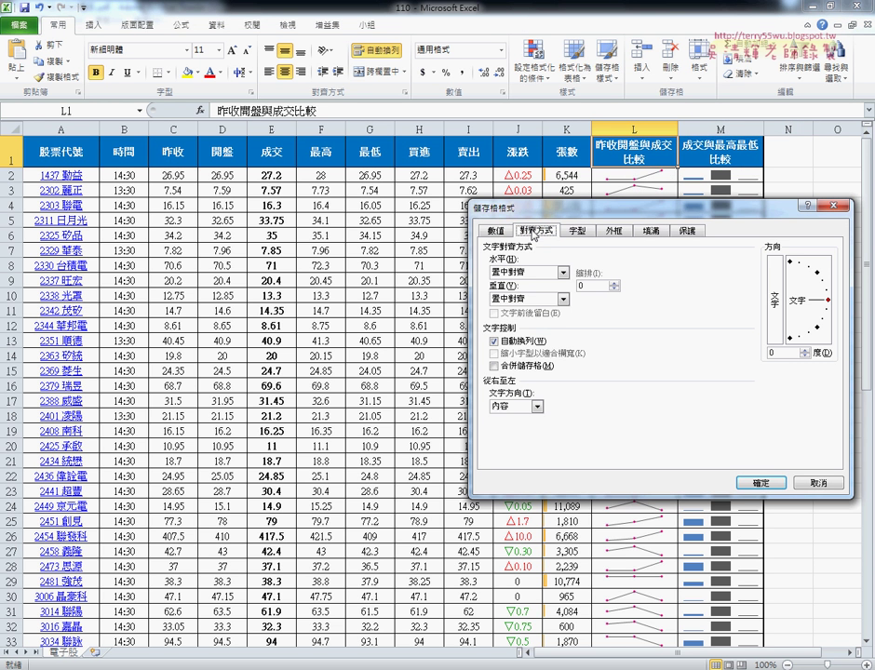
{"action": "left_click", "coordinate": [513, 344]}
{"action": "left_click", "coordinate": [762, 484]}
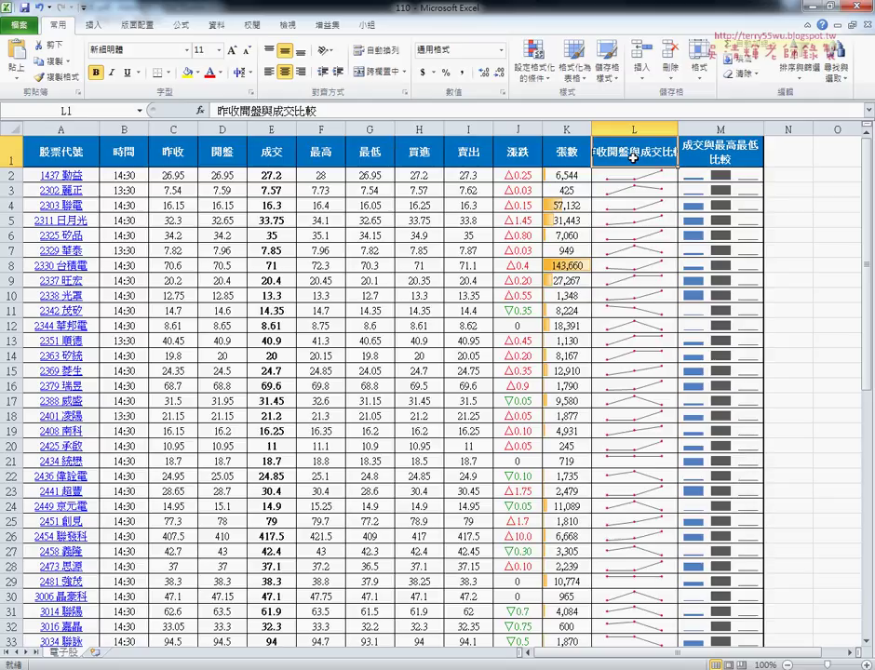
Re-enable Wrap text on L1 so 昨收開盤與成交比較 spans two lines, then return to the PDF
{"action": "right_click", "coordinate": [619, 158]}
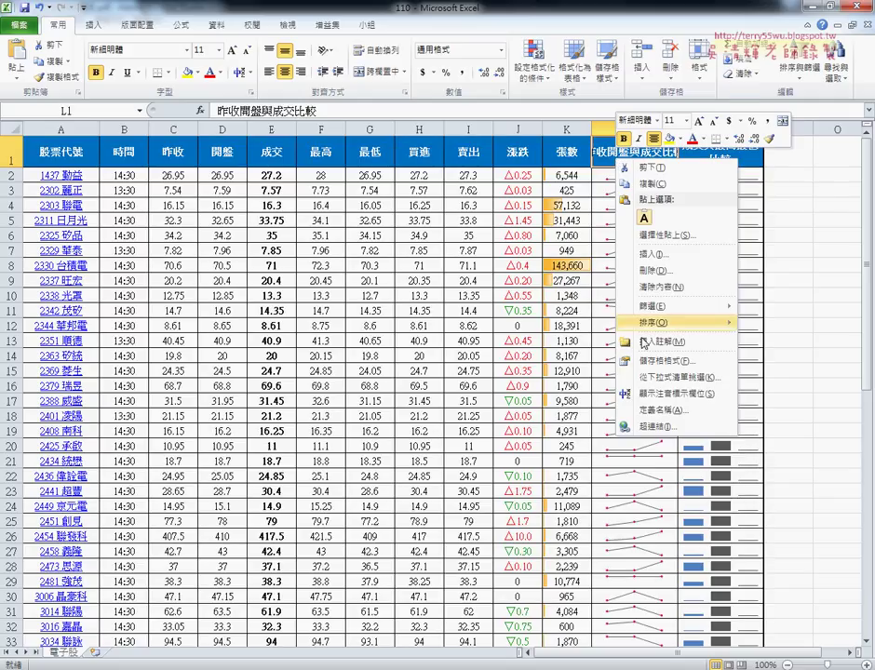
{"action": "left_click", "coordinate": [649, 366]}
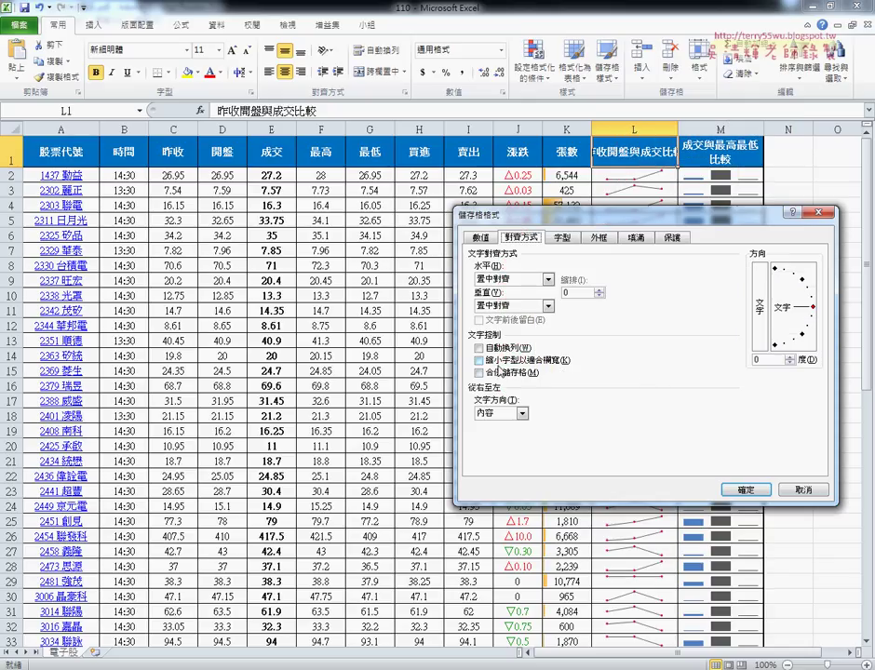
{"action": "left_click", "coordinate": [498, 352]}
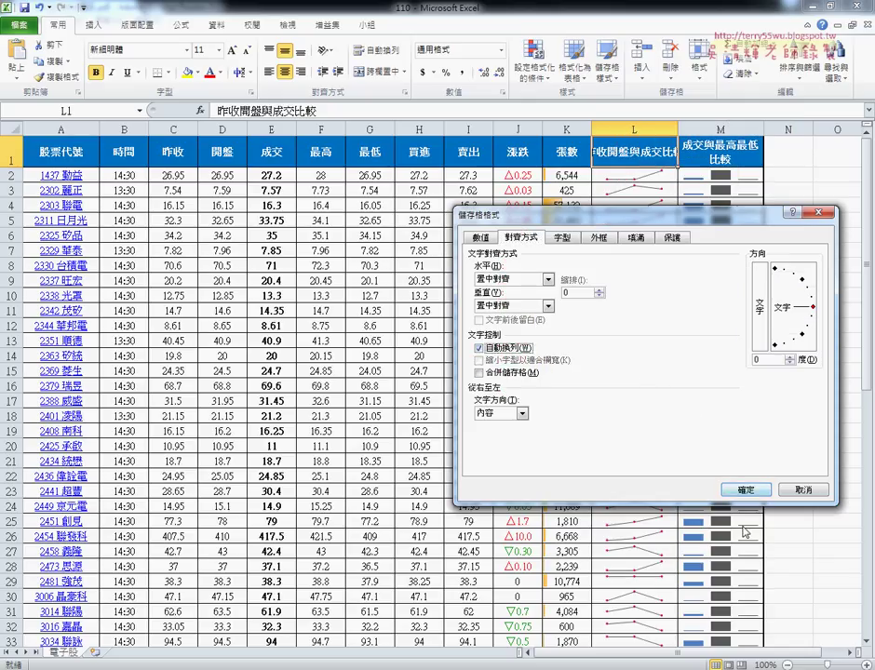
{"action": "left_click", "coordinate": [747, 489]}
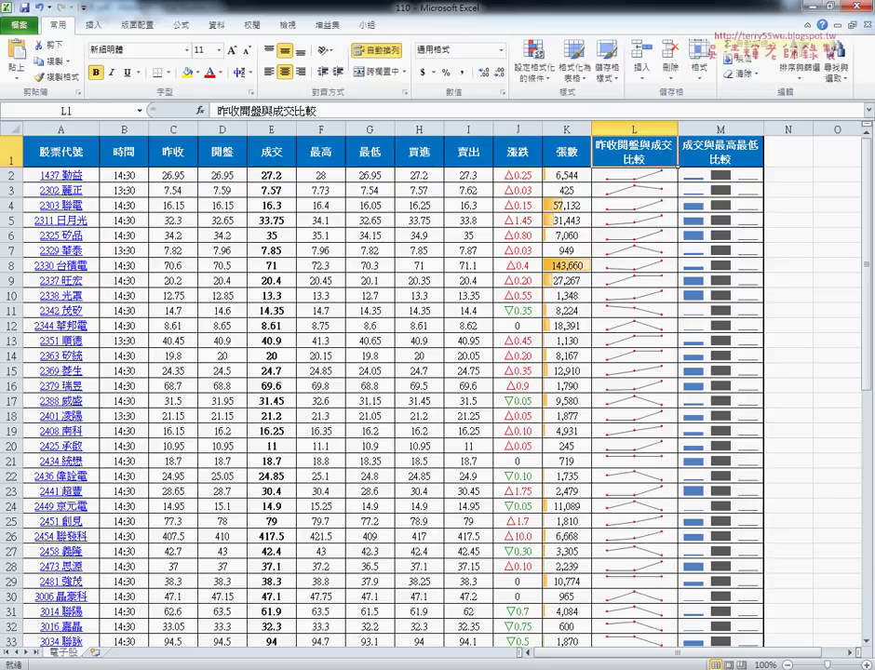
{"action": "key", "text": "alt+Tab"}
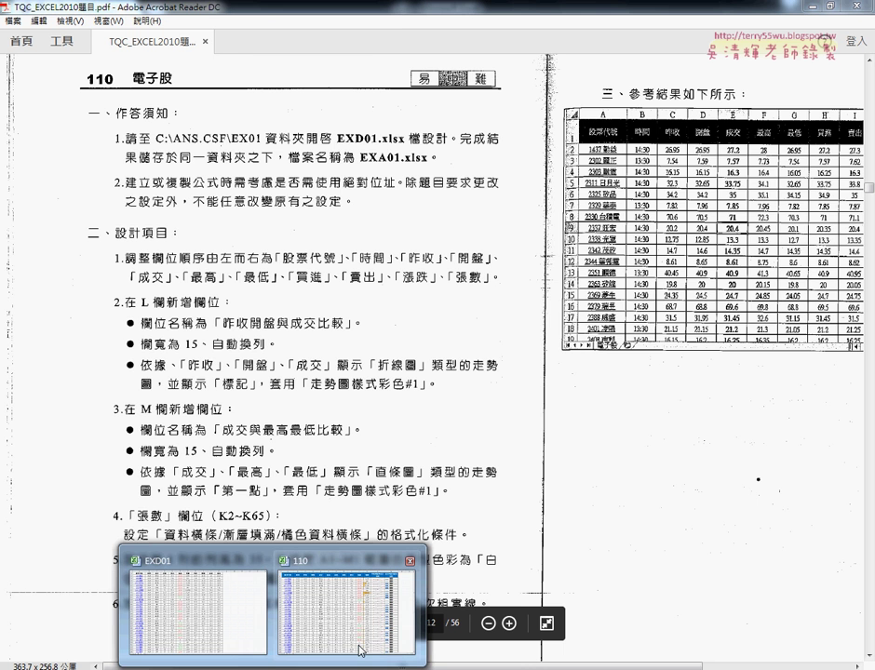
Bring the 110 workbook back in front of the instructions PDF
{"action": "left_click", "coordinate": [354, 647]}
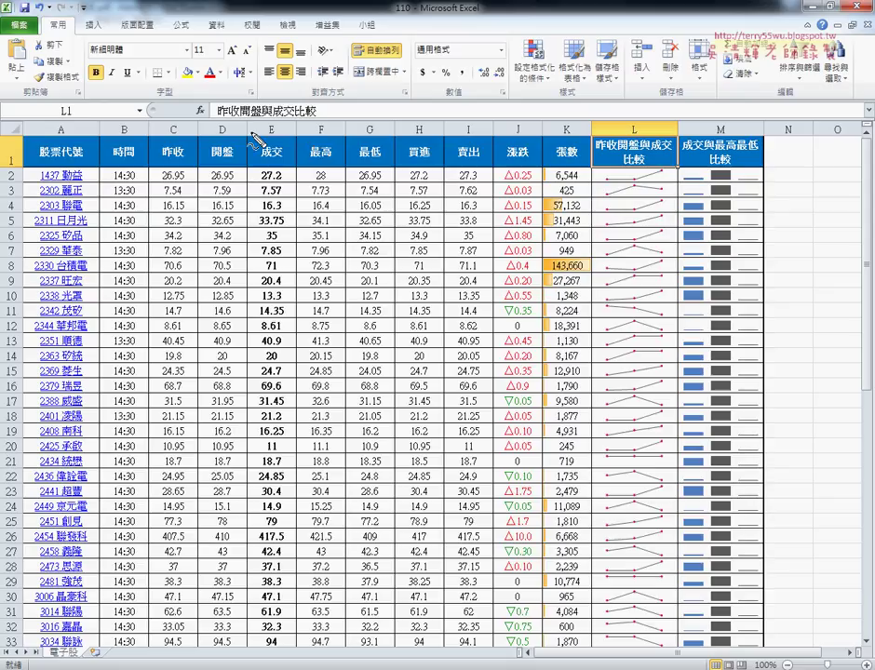
Annotate the 昨收 and 開盤 headers against the L1 and M1 headers, clear the marks, return to the PDF
{"action": "left_click_drag", "start_coordinate": [181, 145], "coordinate": [177, 146]}
{"action": "left_click_drag", "start_coordinate": [244, 136], "coordinate": [232, 165]}
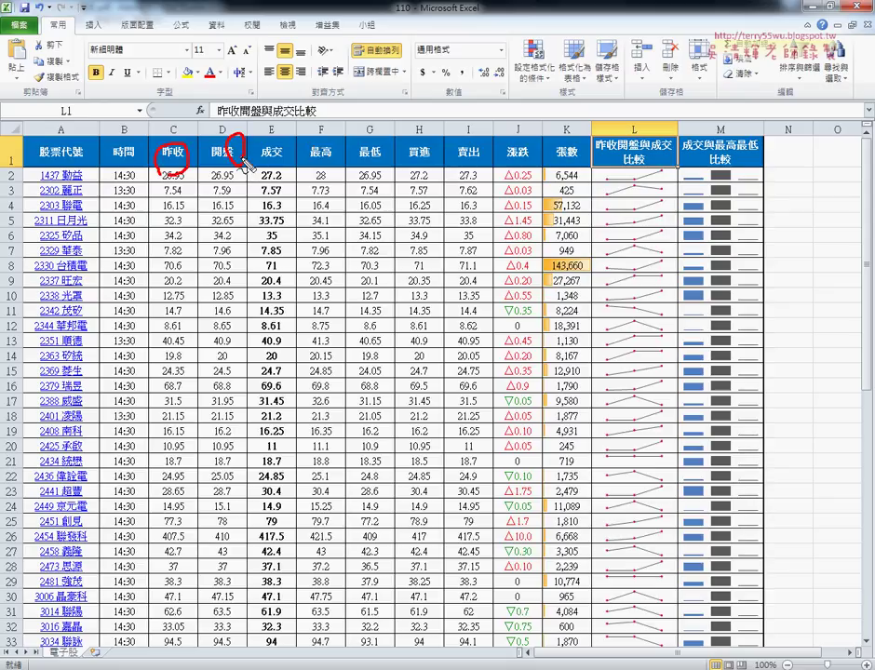
{"action": "left_click_drag", "start_coordinate": [674, 132], "coordinate": [664, 169]}
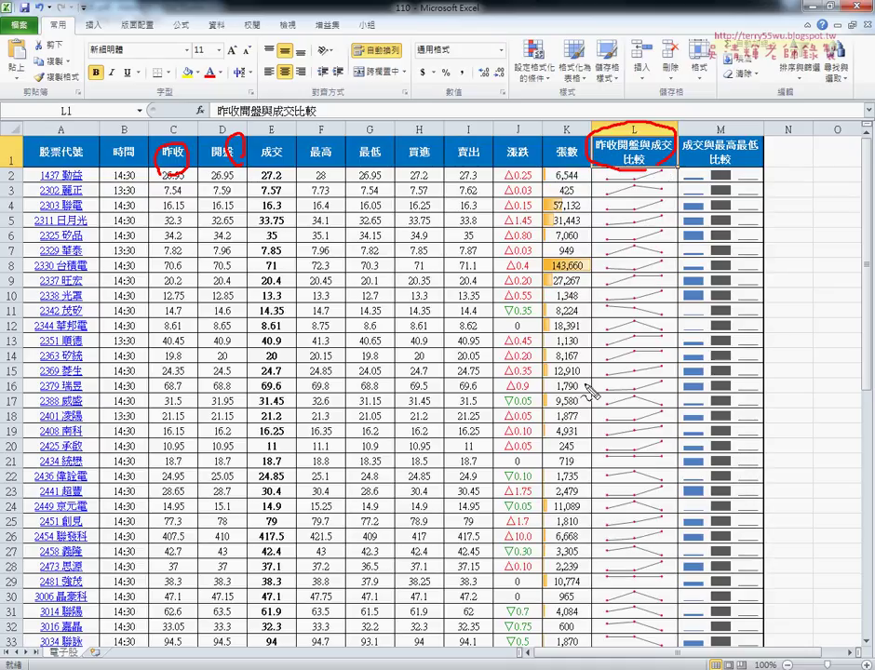
{"action": "left_click_drag", "start_coordinate": [743, 149], "coordinate": [736, 139]}
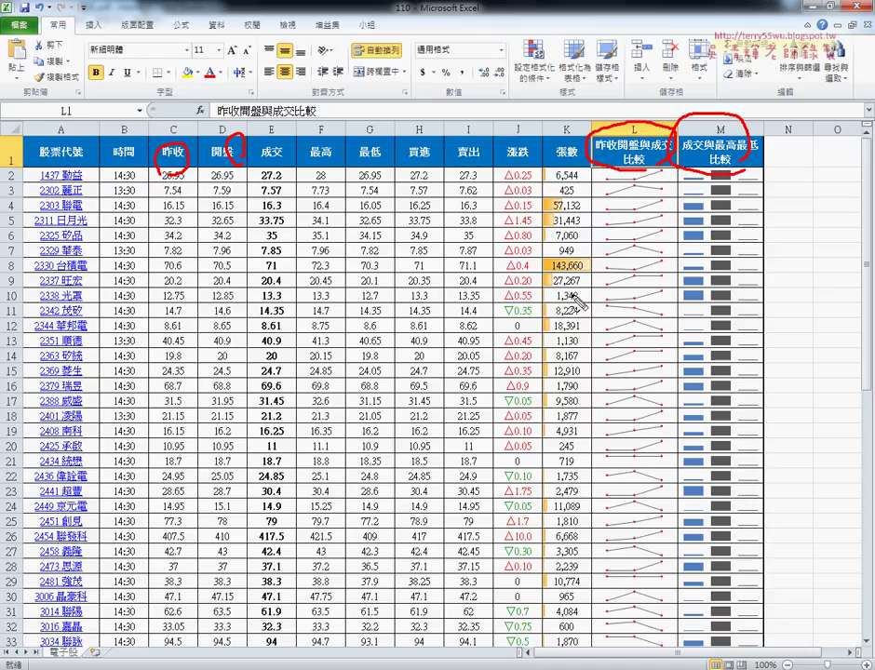
{"action": "left_click_drag", "start_coordinate": [543, 293], "coordinate": [584, 132]}
{"action": "left_click_drag", "start_coordinate": [613, 170], "coordinate": [555, 314]}
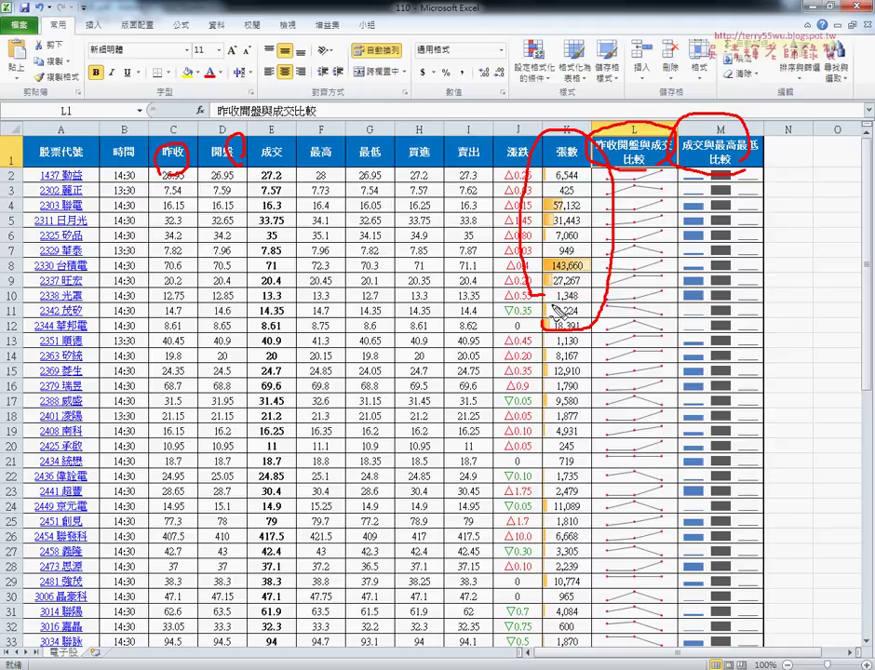
{"action": "key", "text": "Escape"}
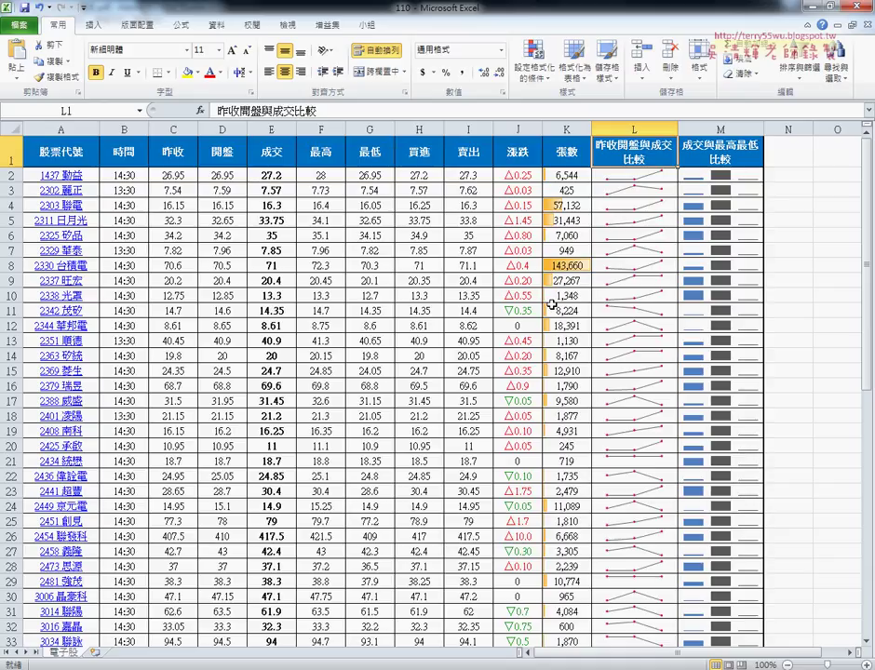
{"action": "key", "text": "alt+Tab"}
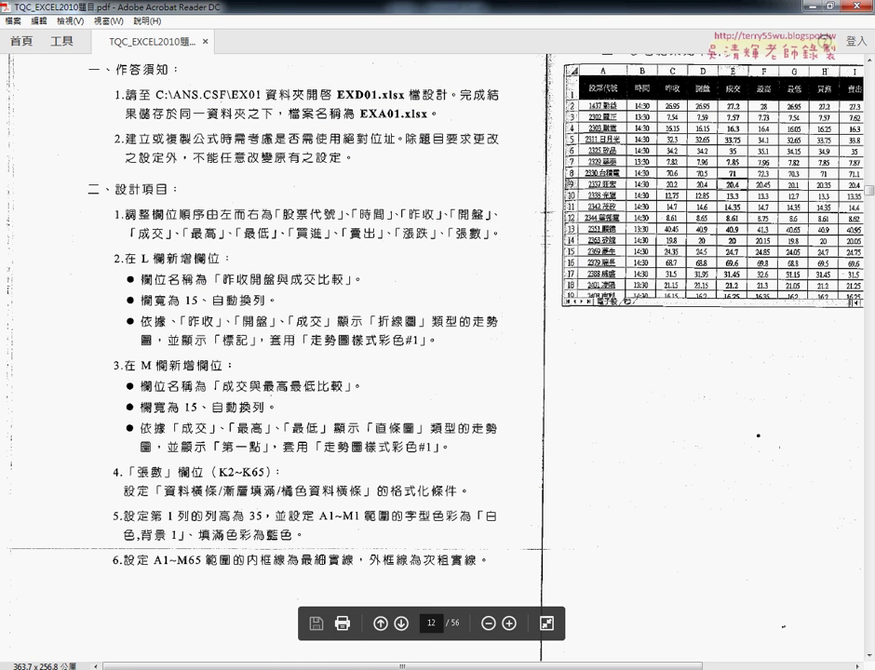
Bring EXD01 forward and select the 昨收 to 最低 columns H:K
{"action": "mouse_move", "coordinate": [275, 639]}
{"action": "left_click", "coordinate": [242, 630]}
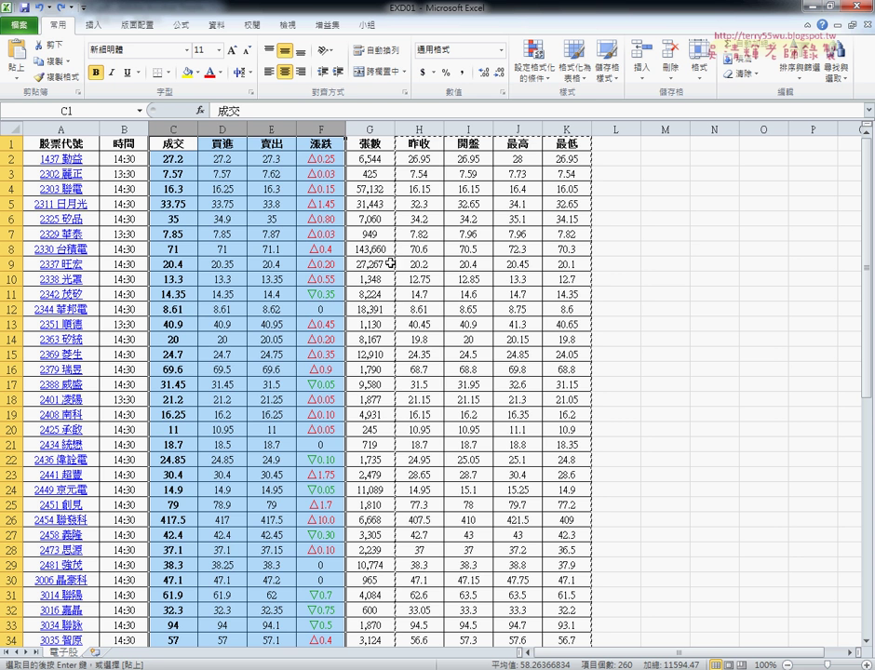
{"action": "left_click_drag", "start_coordinate": [421, 129], "coordinate": [555, 127]}
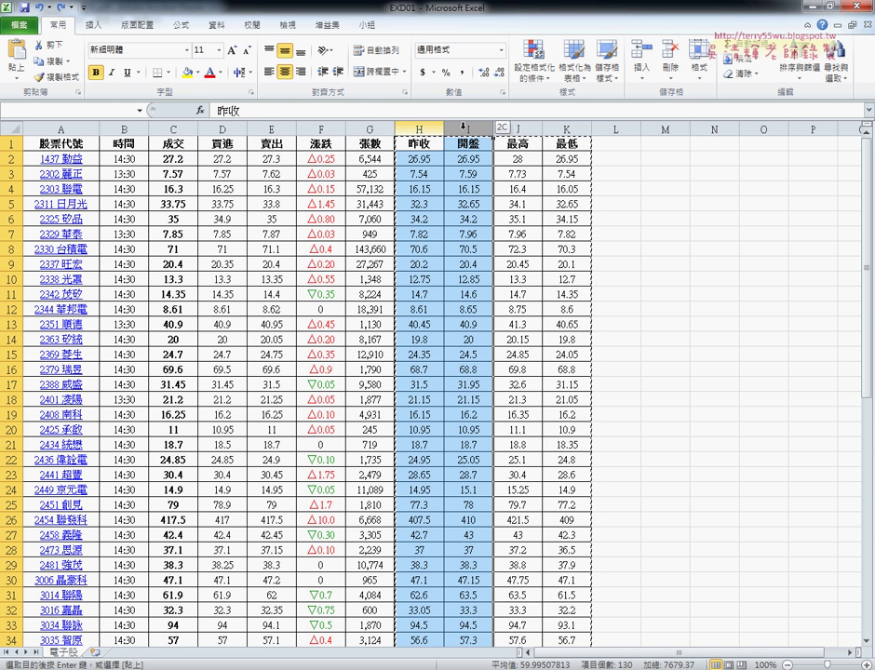
{"action": "right_click", "coordinate": [504, 217]}
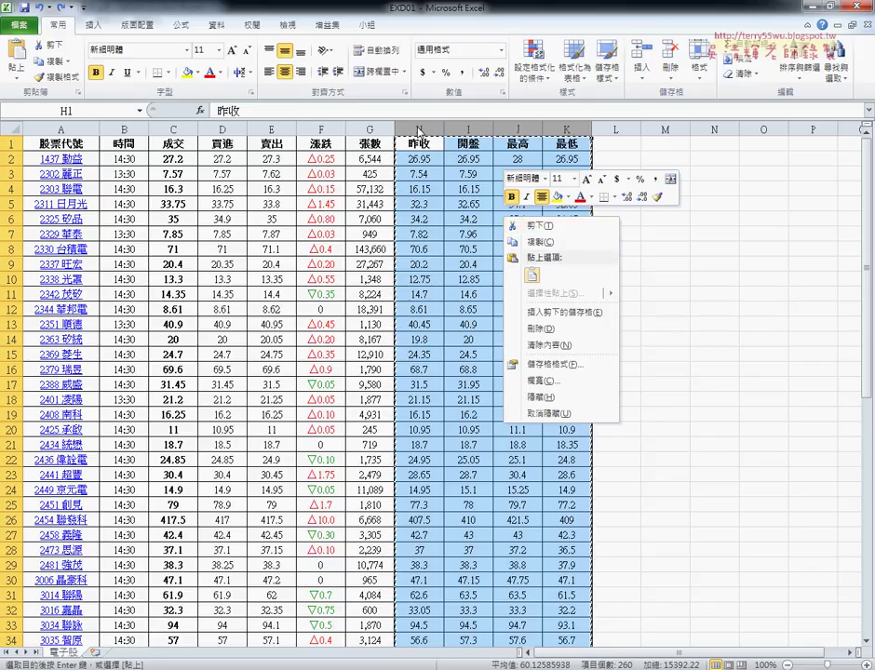
{"action": "key", "text": "Escape"}
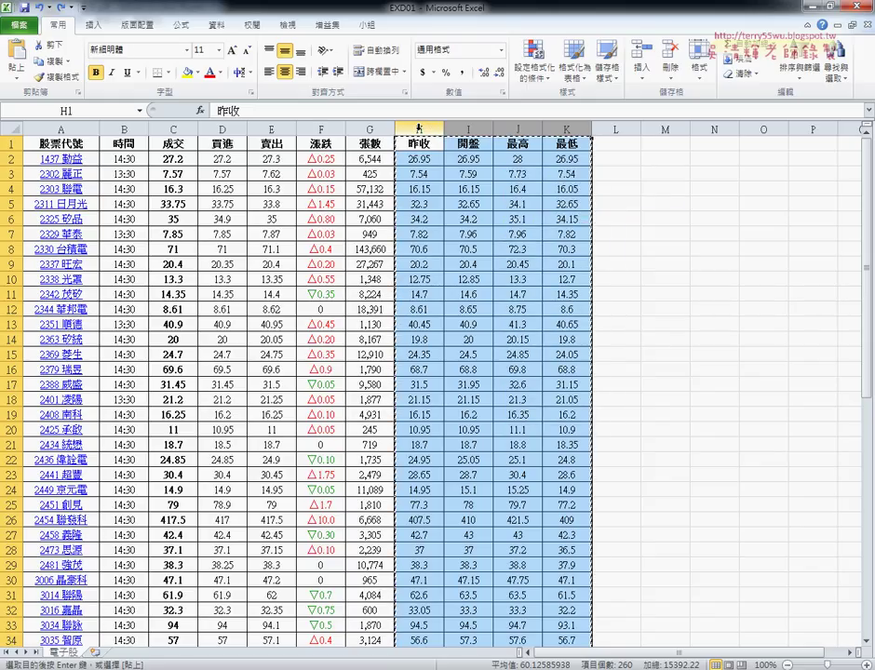
Cut columns H:K (昨收 to 最低) and pick column C as the destination
{"action": "left_click_drag", "start_coordinate": [418, 128], "coordinate": [559, 128]}
{"action": "right_click", "coordinate": [536, 128]}
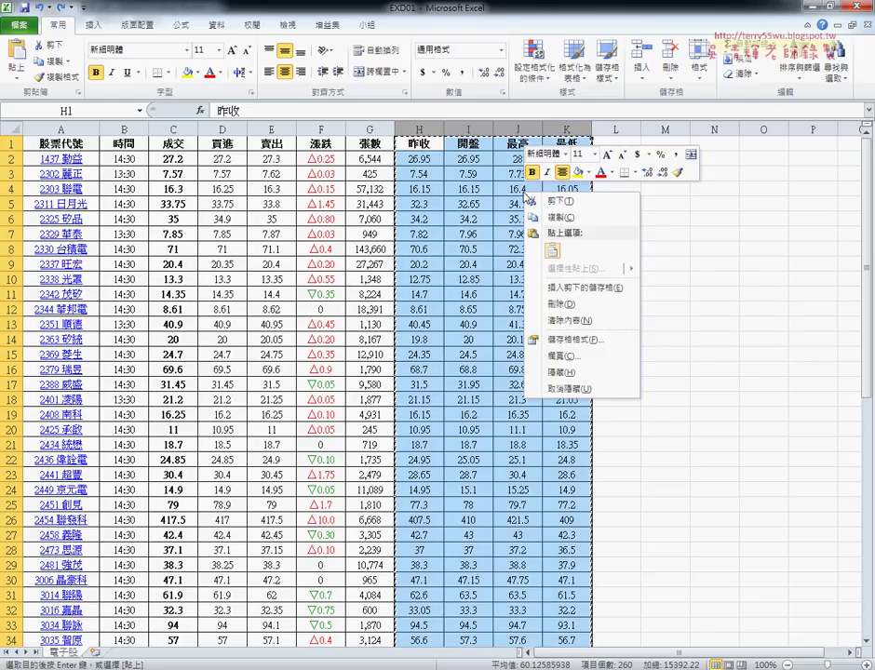
{"action": "left_click", "coordinate": [553, 202]}
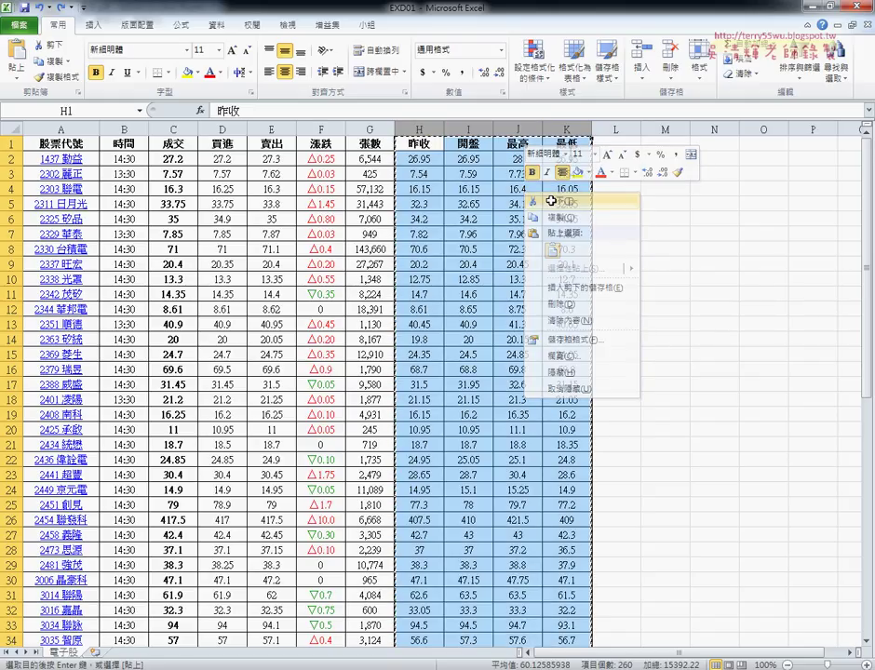
{"action": "left_click", "coordinate": [173, 129]}
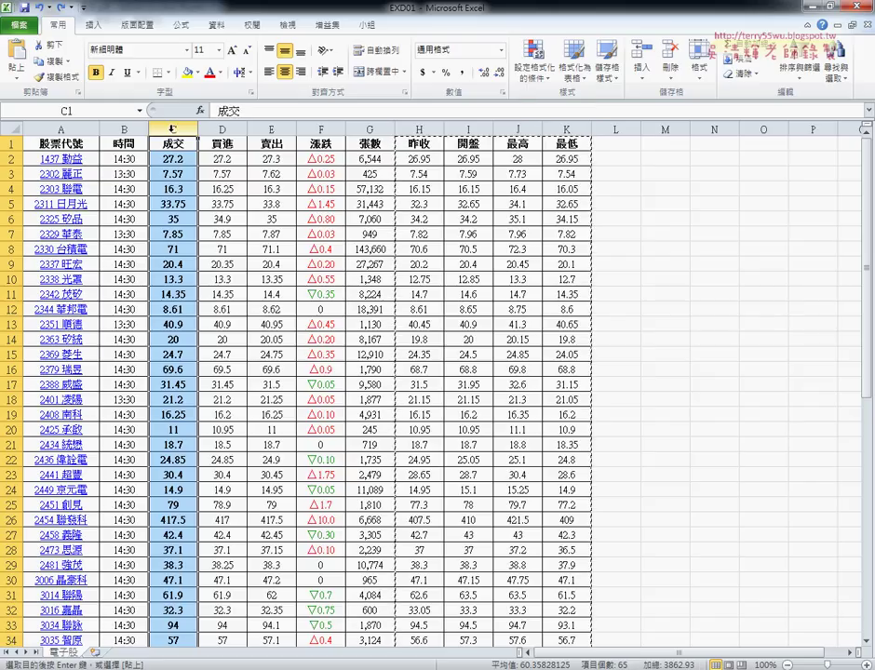
{"action": "right_click", "coordinate": [176, 199]}
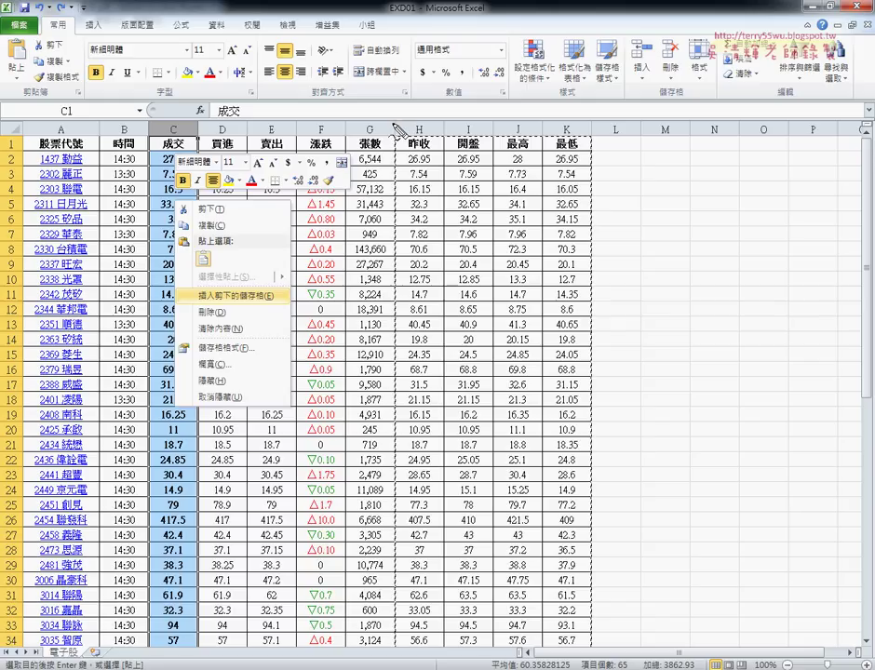
Annotate the cut columns with an arrow to C1 and highlight the Insert Cut Cells option
{"action": "left_click_drag", "start_coordinate": [397, 123], "coordinate": [398, 449]}
{"action": "mouse_move", "coordinate": [414, 100]}
{"action": "left_mouse_down"}
{"action": "mouse_move", "coordinate": [589, 114]}
{"action": "mouse_move", "coordinate": [412, 470]}
{"action": "left_mouse_up"}
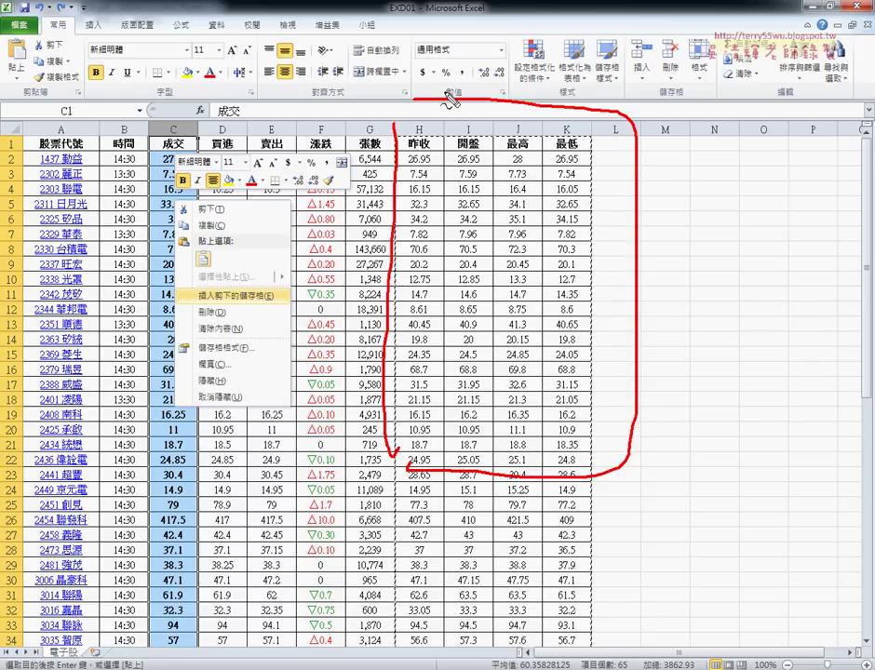
{"action": "left_click_drag", "start_coordinate": [416, 95], "coordinate": [142, 119]}
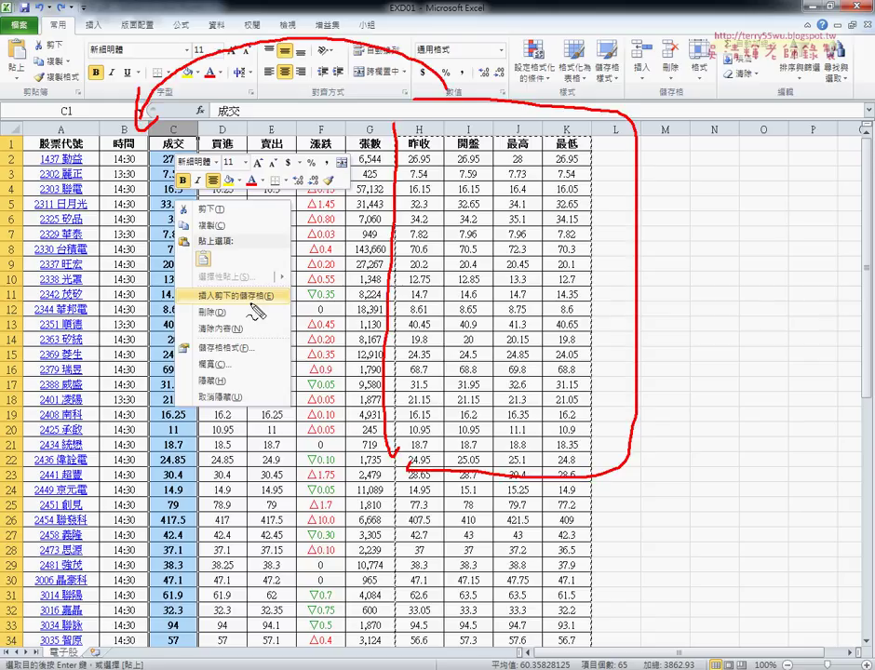
{"action": "mouse_move", "coordinate": [278, 291]}
{"action": "left_mouse_down"}
{"action": "mouse_move", "coordinate": [242, 305]}
{"action": "mouse_move", "coordinate": [279, 300]}
{"action": "left_mouse_up"}
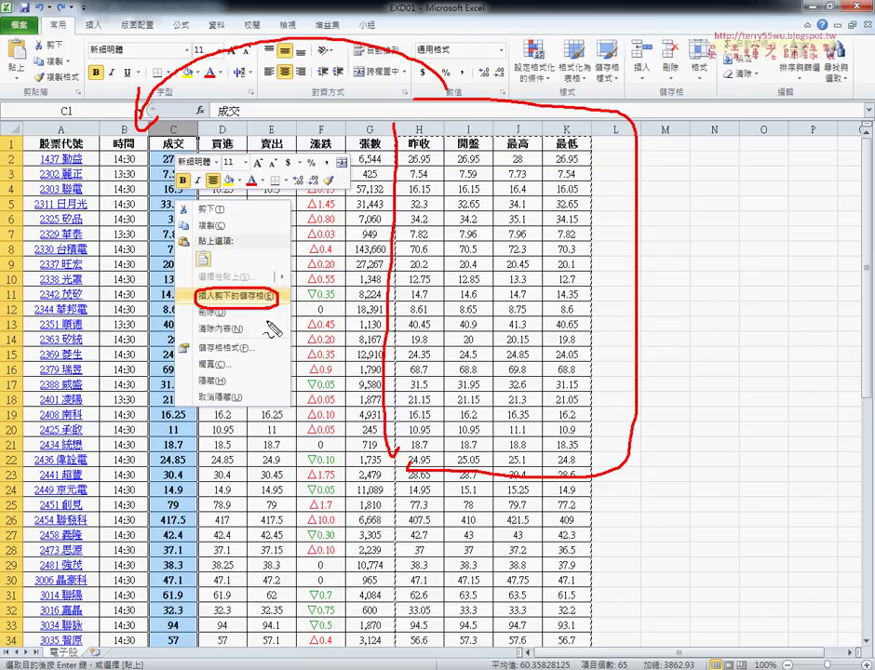
{"action": "key", "text": "Escape"}
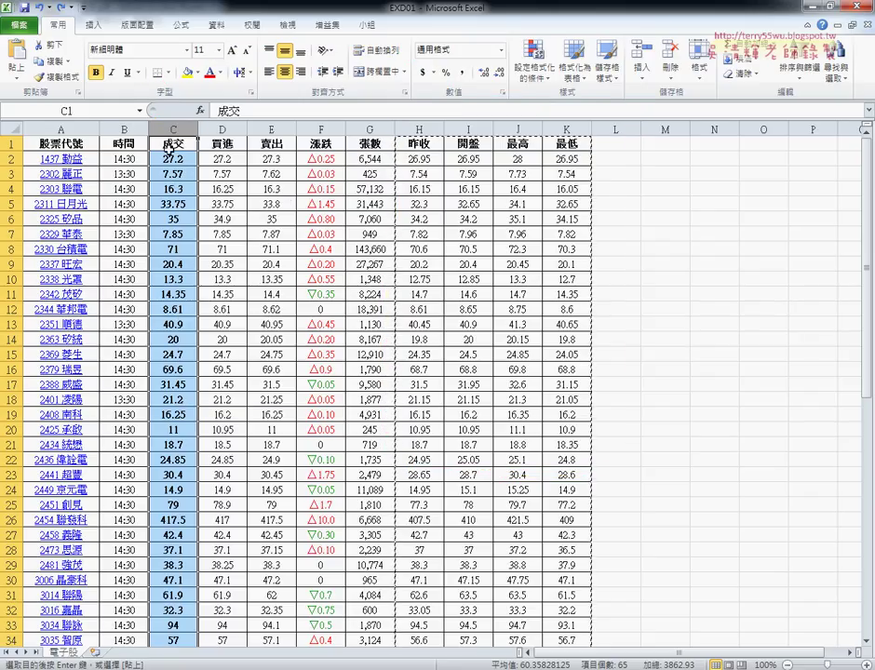
Insert the cut columns before C so 昨收, 開盤, 最高, 最低 precede 成交, then return to the PDF
{"action": "right_click", "coordinate": [177, 126]}
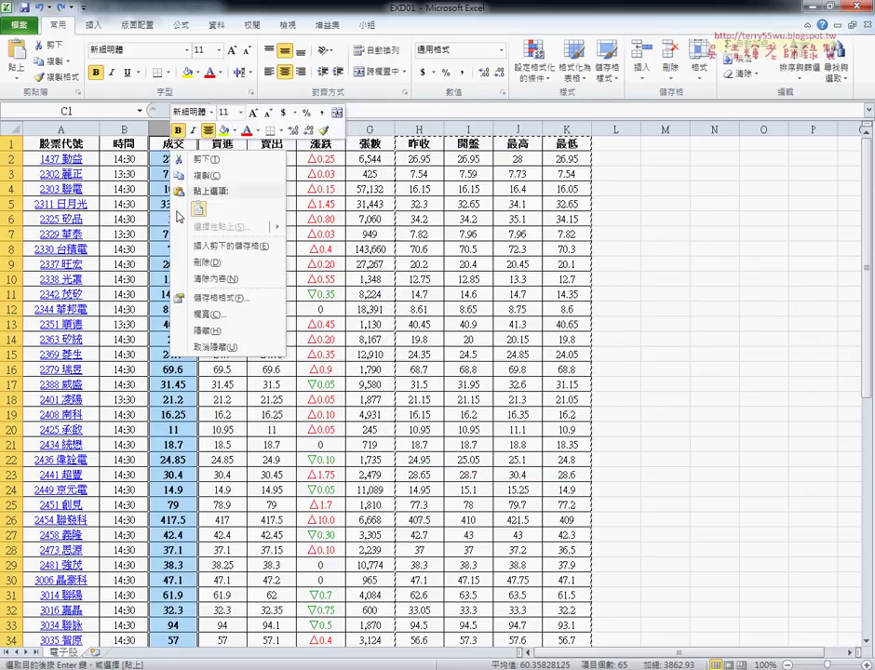
{"action": "left_click", "coordinate": [233, 246]}
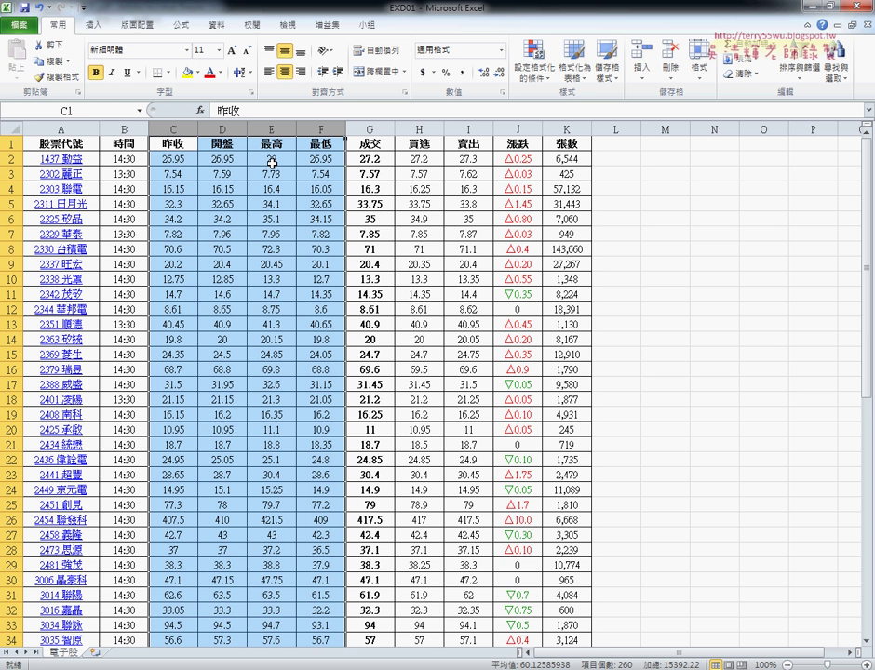
{"action": "key", "text": "ctrl+z"}
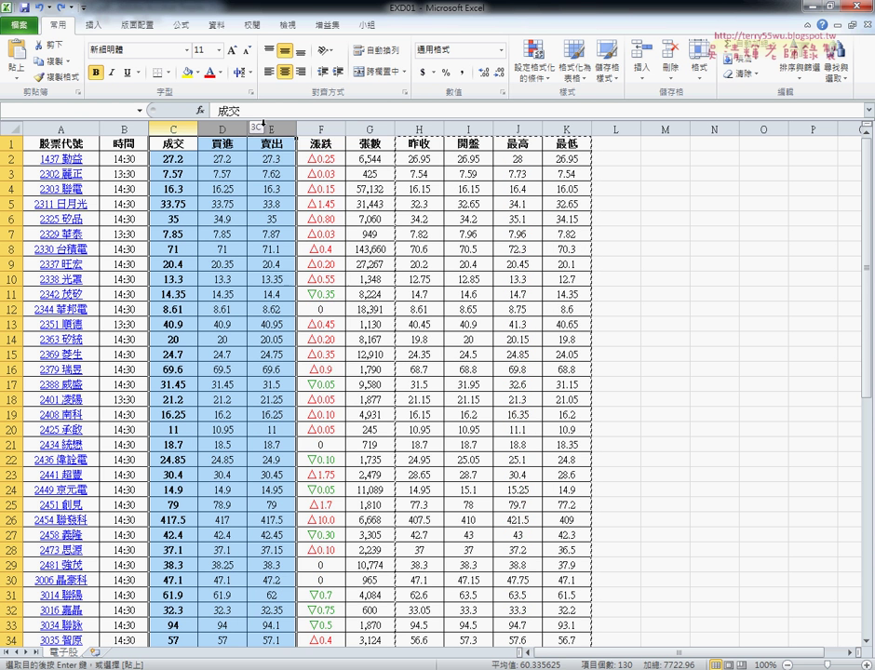
{"action": "right_click", "coordinate": [255, 173]}
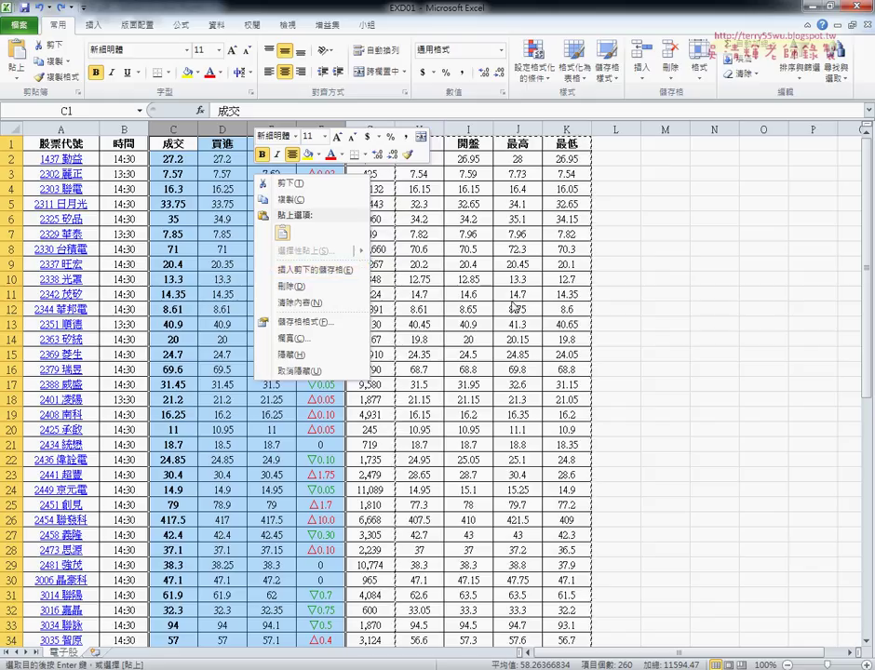
{"action": "key", "text": "Escape"}
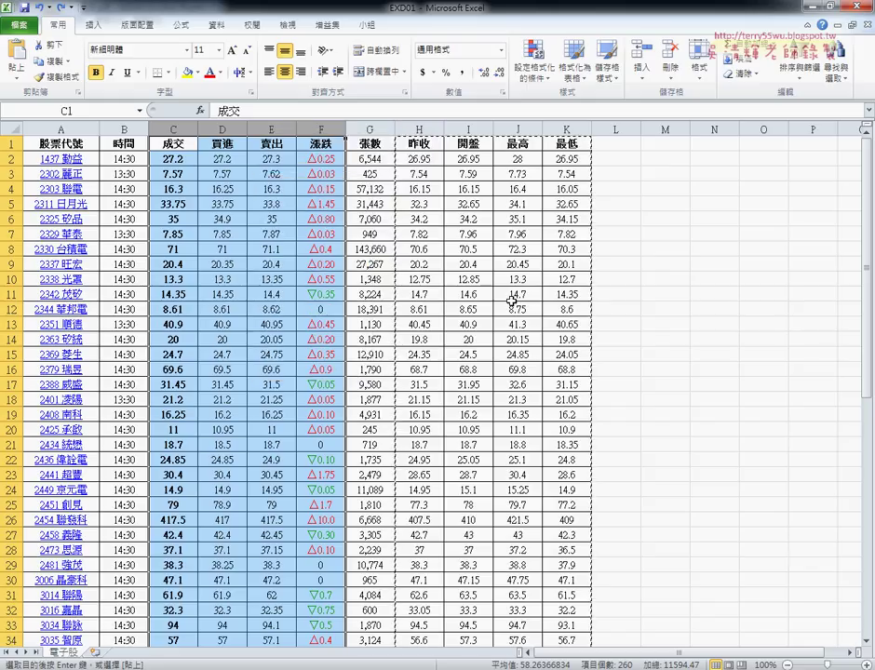
{"action": "key", "text": "Escape"}
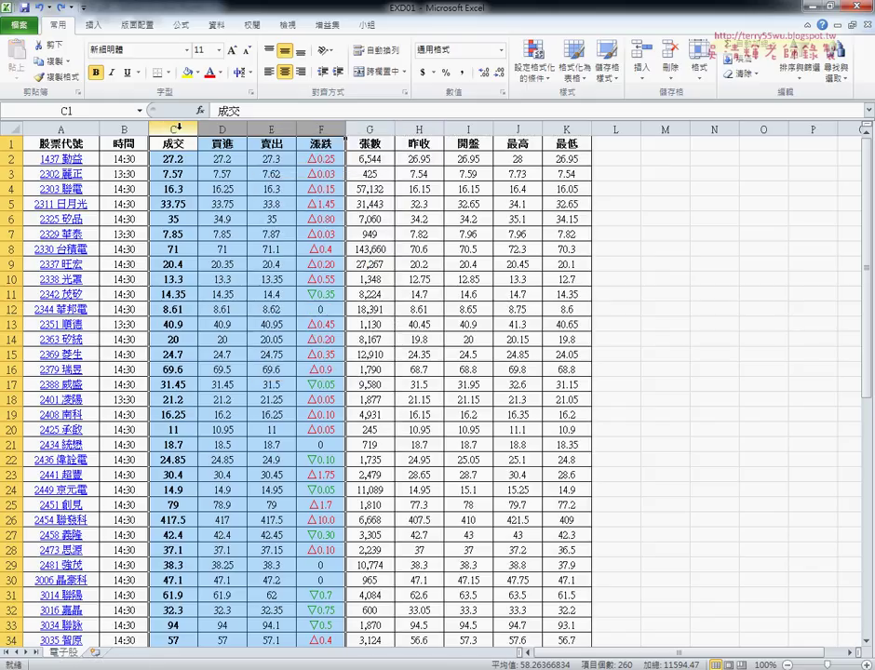
{"action": "left_click", "coordinate": [177, 127]}
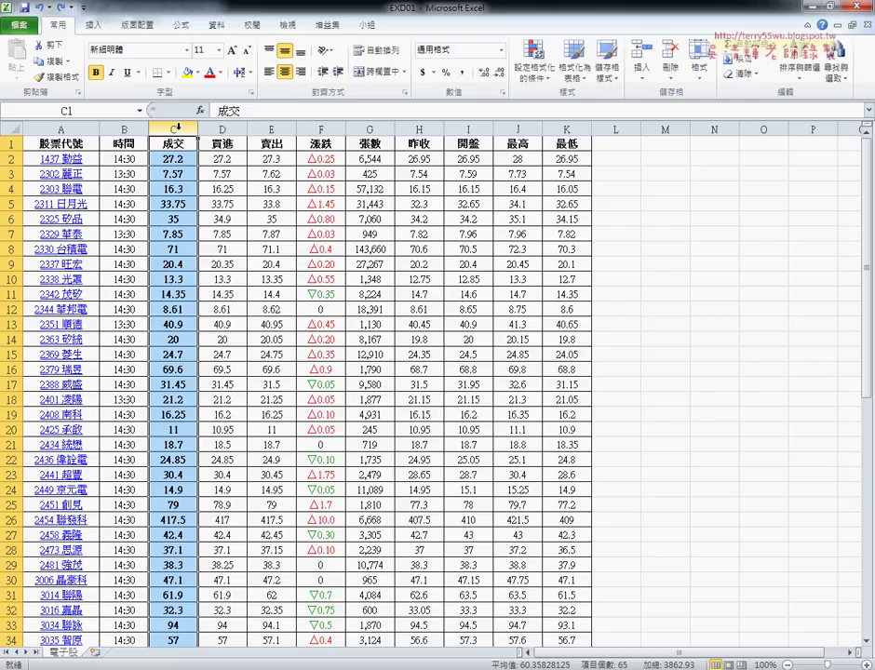
{"action": "key", "text": "ctrl+z"}
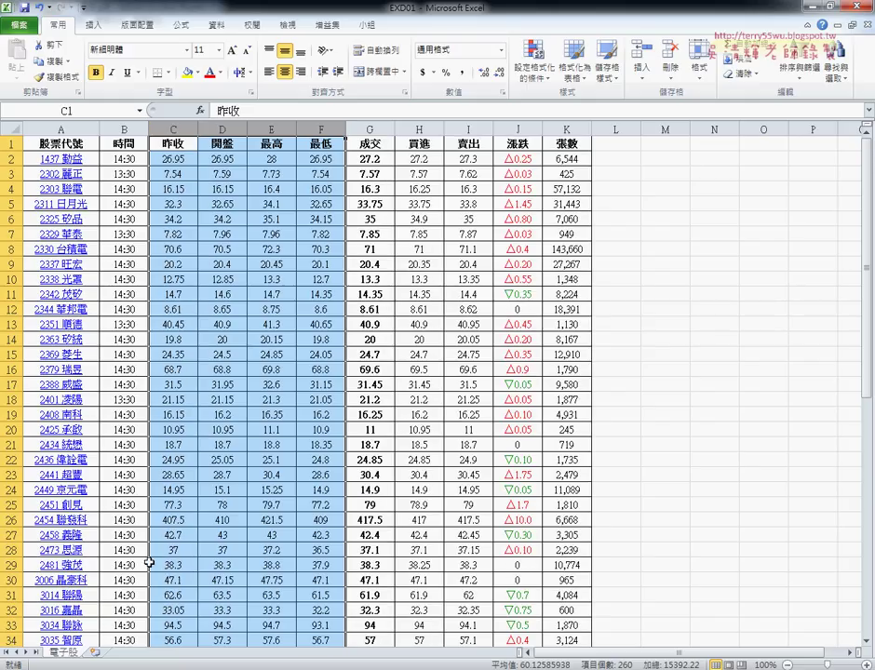
{"action": "key", "text": "alt+Tab"}
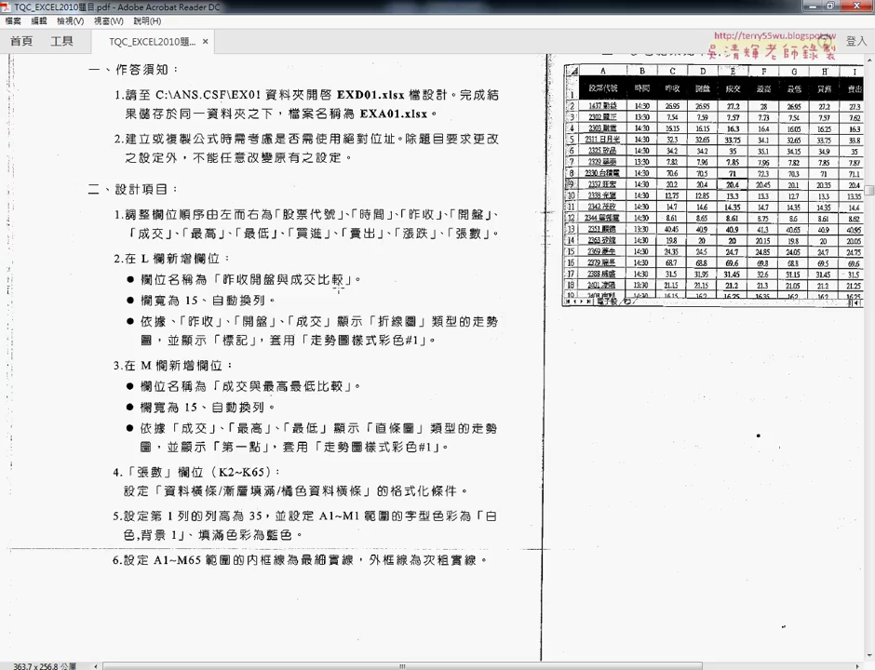
Return from the instructions PDF to the EXD01 workbook
{"action": "mouse_move", "coordinate": [230, 668]}
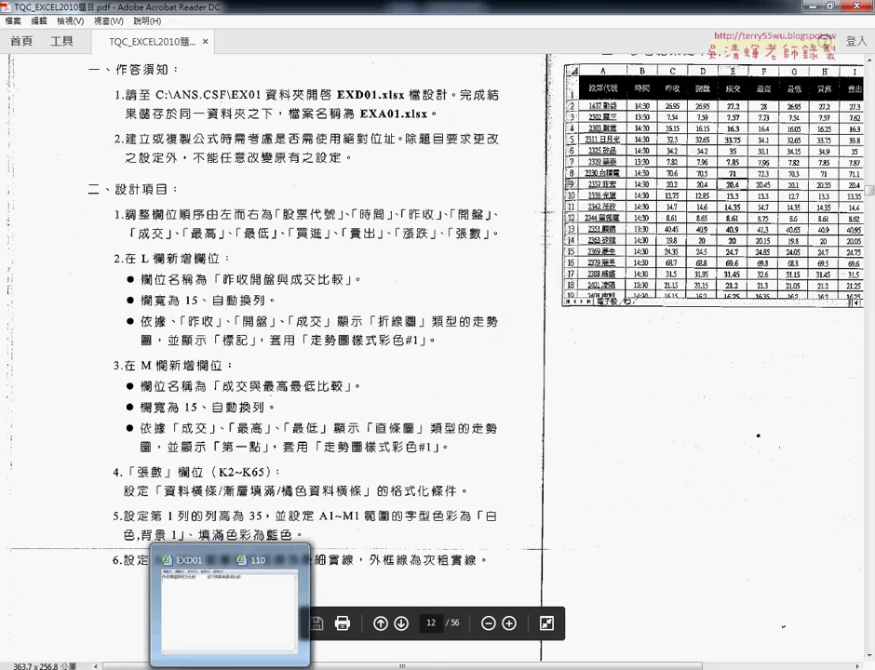
{"action": "left_click", "coordinate": [207, 610]}
Select cell L1 and copy the header wording from the Notepad notes
{"action": "left_click", "coordinate": [617, 147]}
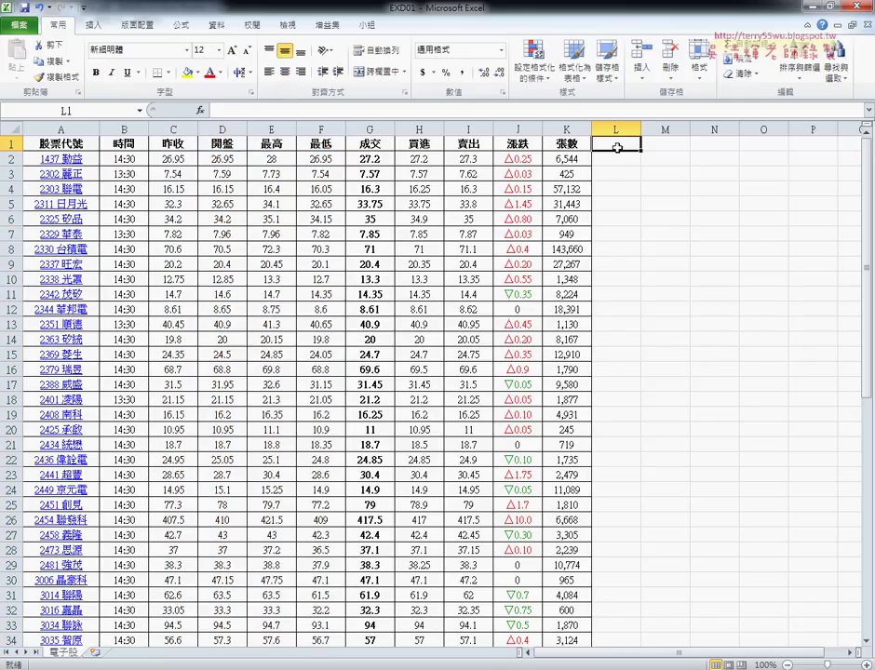
{"action": "key", "text": "alt+Tab"}
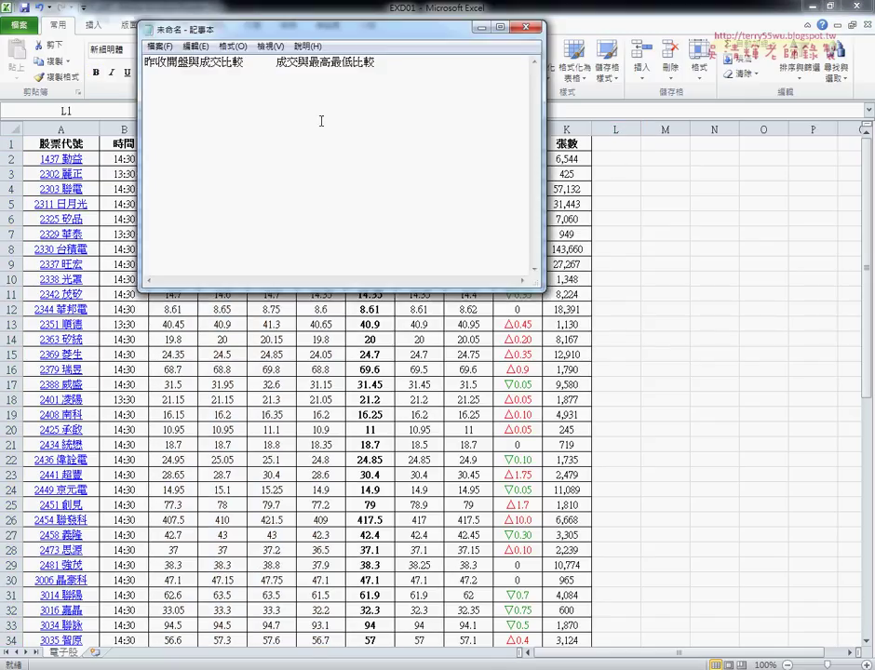
{"action": "left_click_drag", "start_coordinate": [244, 62], "coordinate": [145, 63]}
{"action": "right_click", "coordinate": [170, 65]}
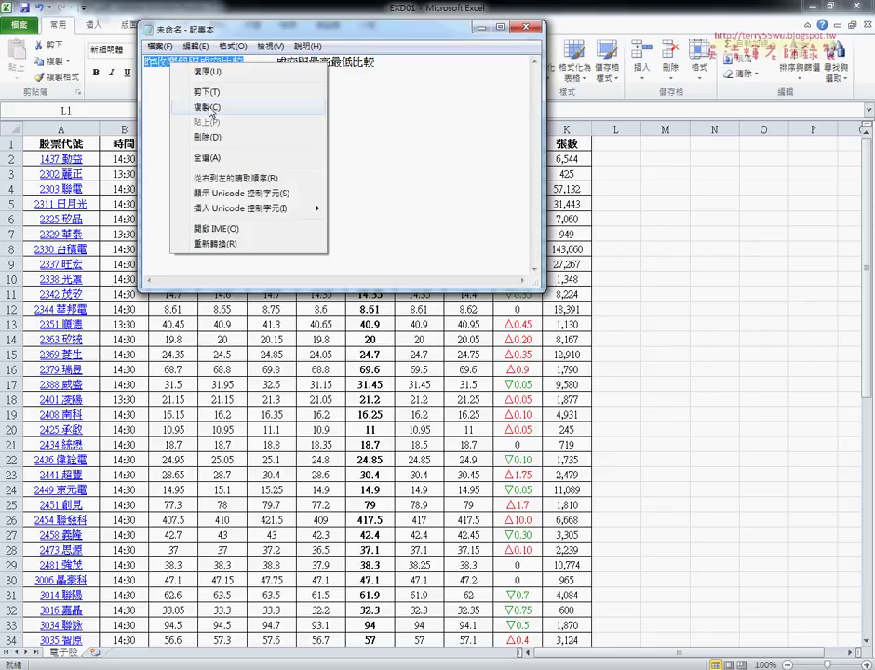
{"action": "left_click", "coordinate": [186, 103]}
{"action": "left_click", "coordinate": [483, 33]}
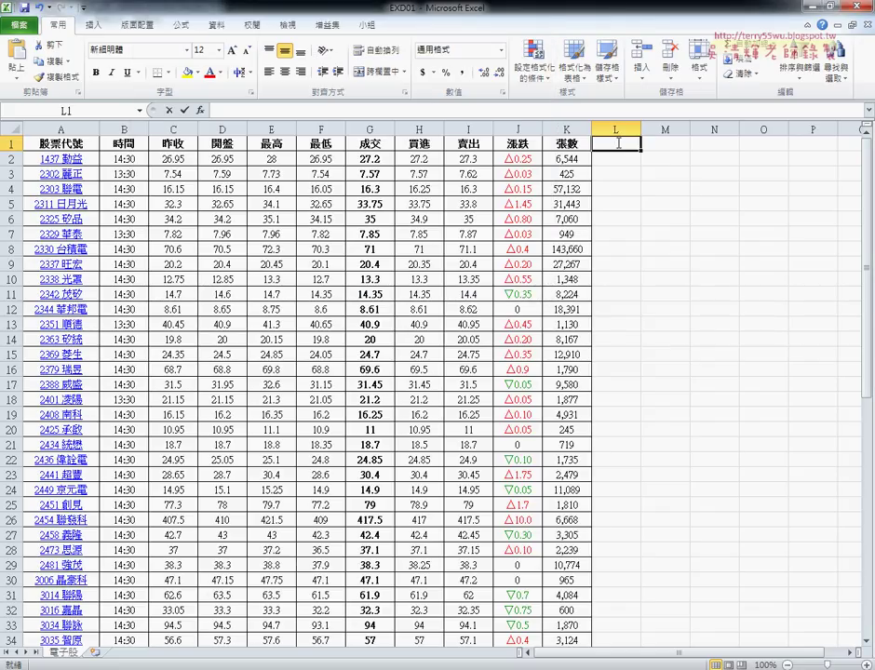
Enter the header 昨收開盤與成交比較 in cell L1, then return to the exam PDF
{"action": "left_click", "coordinate": [441, 110]}
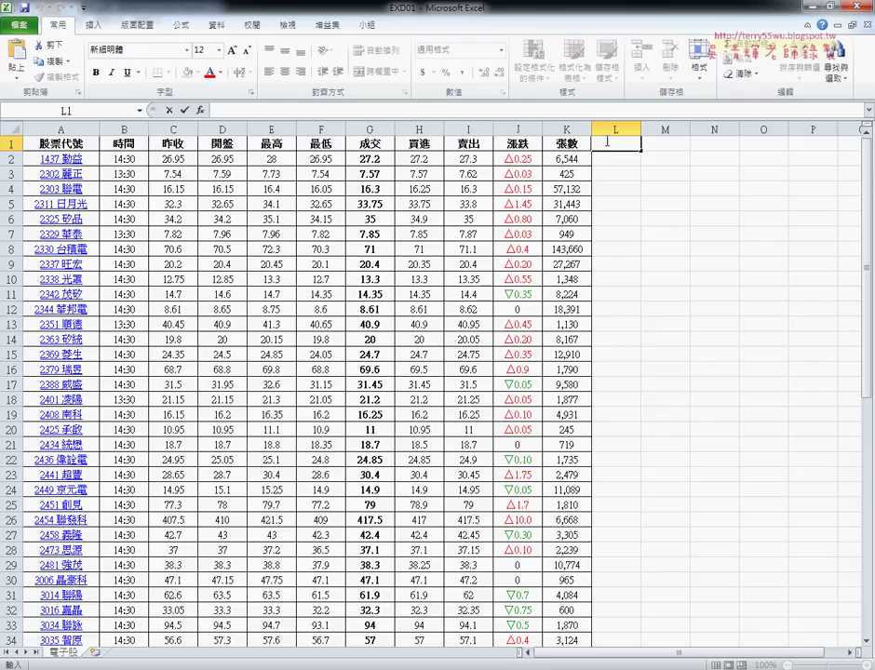
{"action": "left_click", "coordinate": [449, 114]}
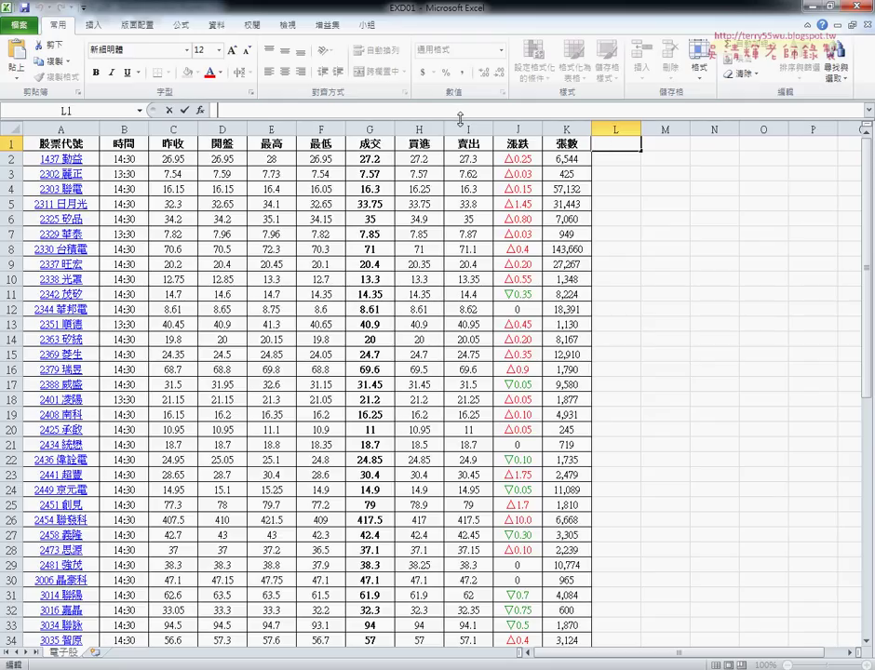
{"action": "type", "text": "昨收開盤與成交比較"}
{"action": "key", "text": "Return"}
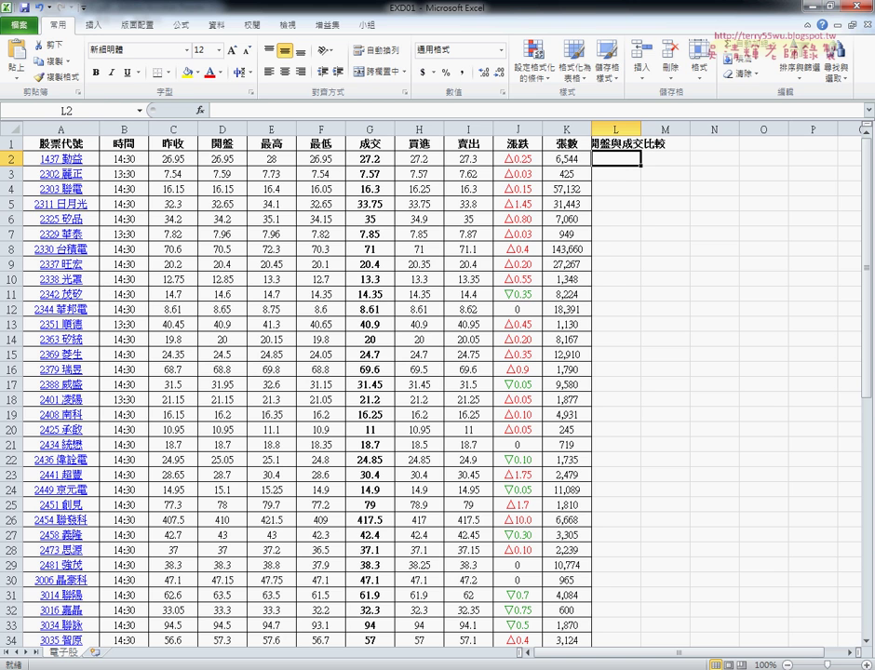
{"action": "key", "text": "alt+Tab"}
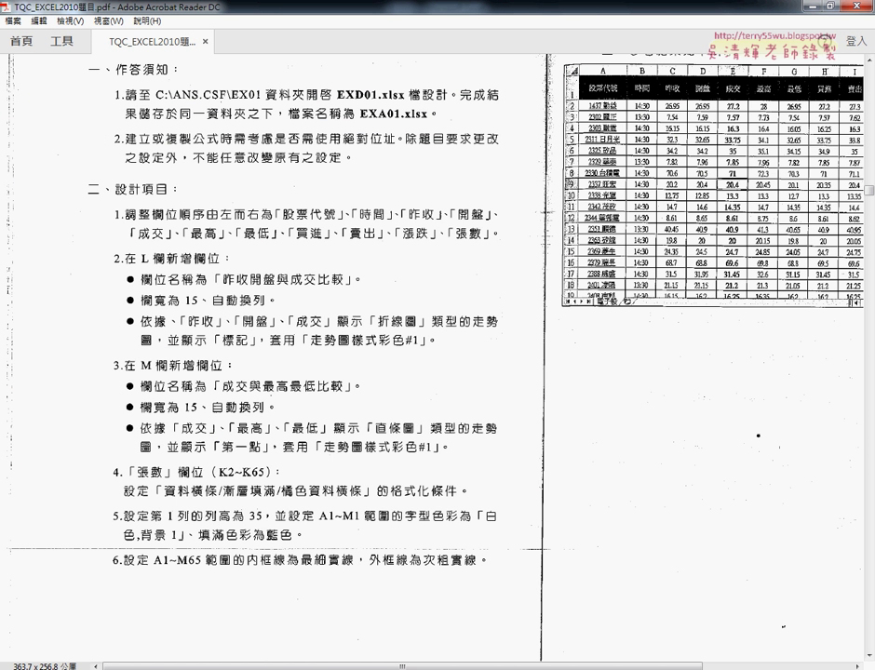
Set the width of column L to 15 so the 昨收開盤與成交比較 header fits
{"action": "left_click", "coordinate": [815, 7]}
{"action": "left_click", "coordinate": [616, 129]}
{"action": "right_click", "coordinate": [619, 215]}
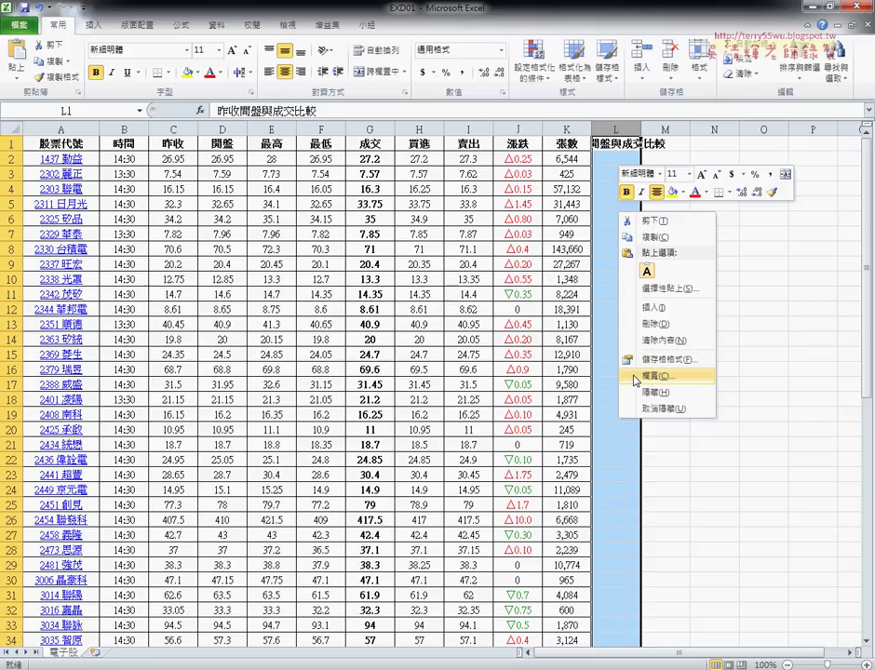
{"action": "left_click", "coordinate": [636, 376]}
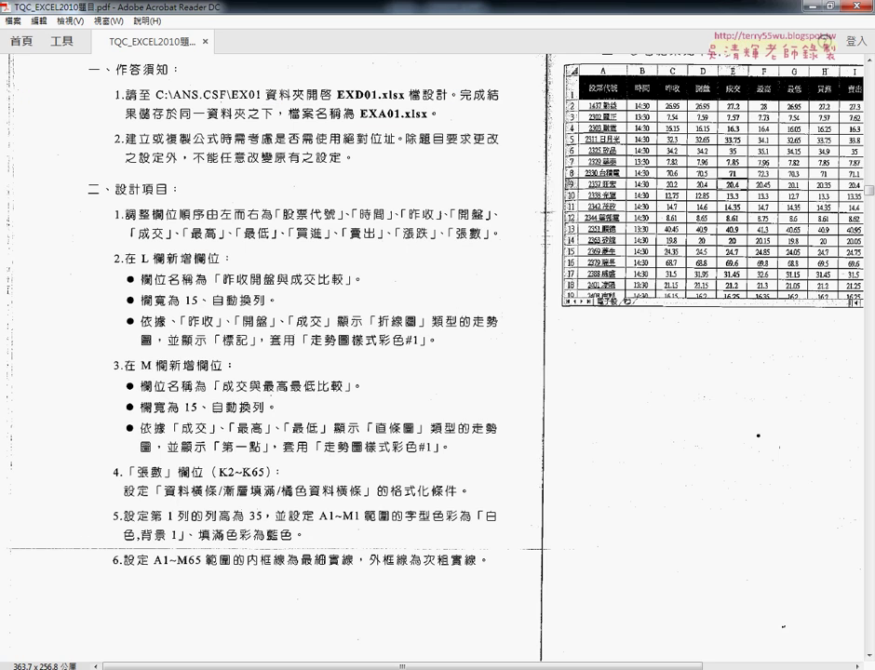
{"action": "key", "text": "alt+Tab"}
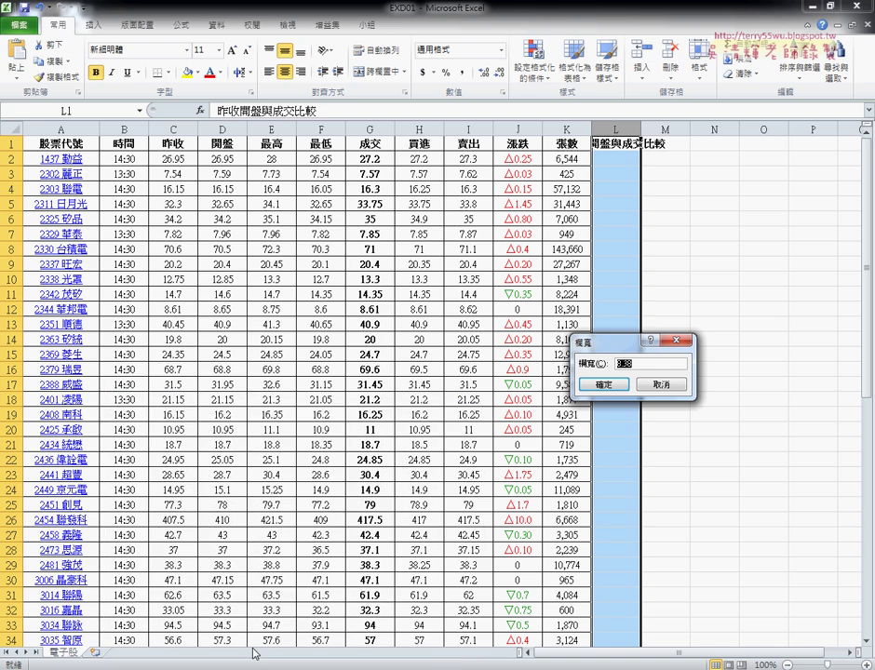
{"action": "type", "text": "15"}
{"action": "key", "text": "Return"}
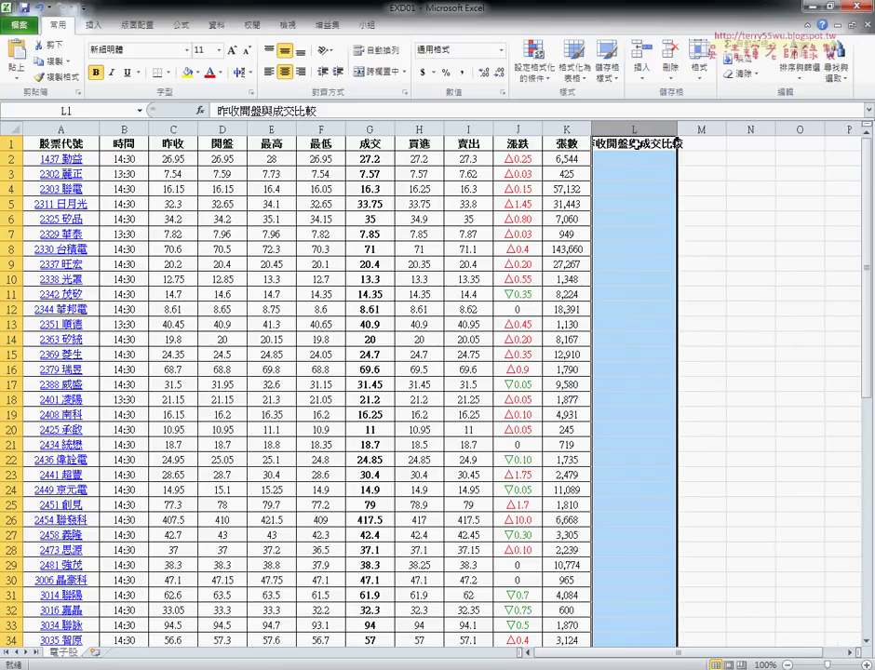
{"action": "right_click", "coordinate": [638, 146]}
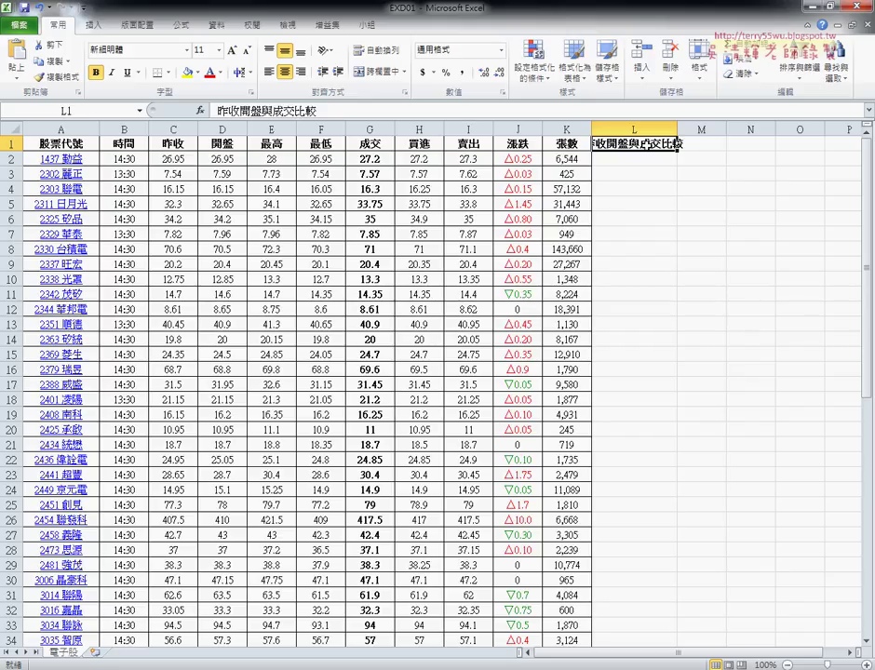
Turn on text wrapping (自動換列) for the L1 header in Format Cells alignment settings
{"action": "right_click", "coordinate": [635, 146]}
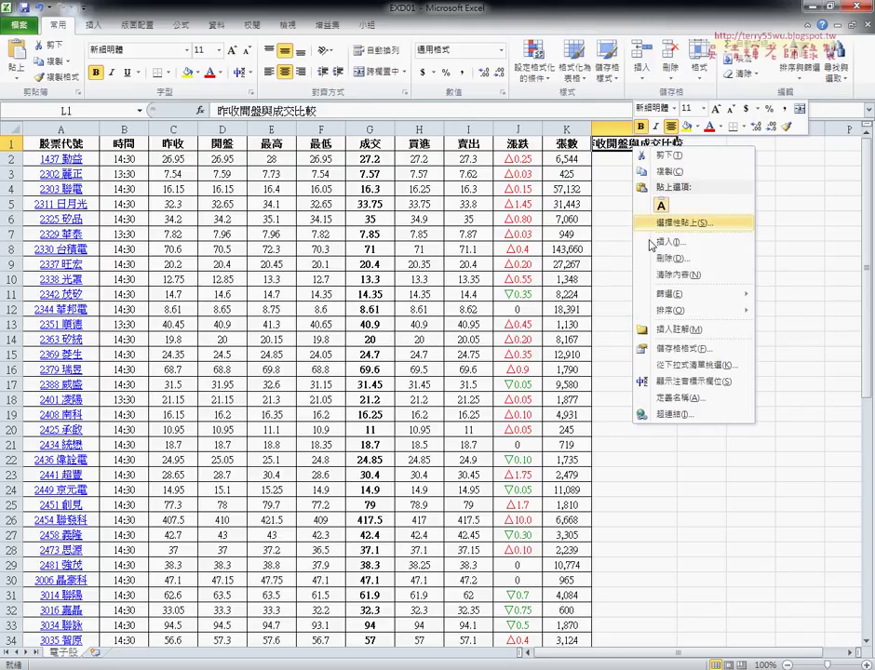
{"action": "left_click", "coordinate": [664, 350]}
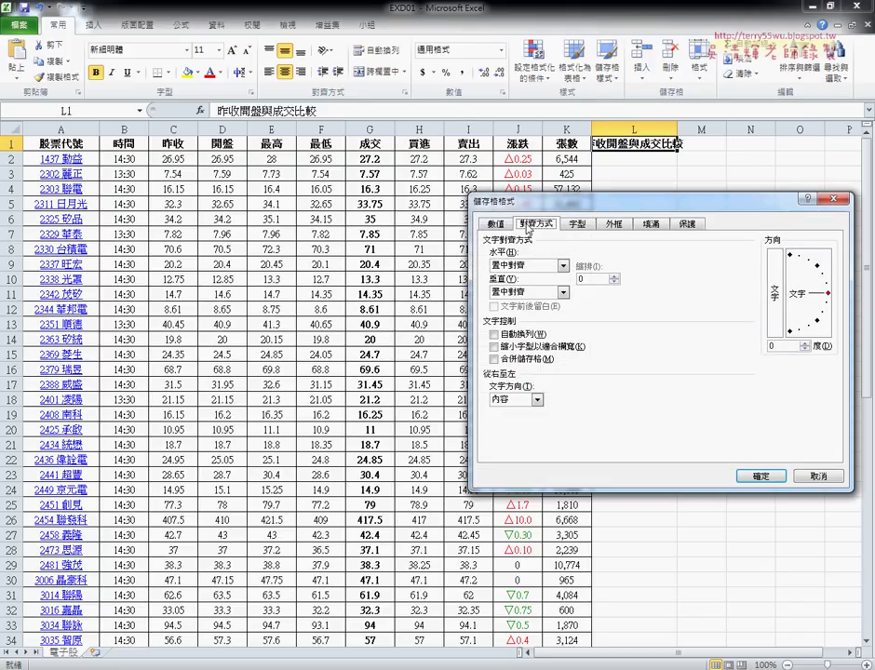
{"action": "left_click", "coordinate": [499, 224]}
{"action": "left_click", "coordinate": [535, 225]}
{"action": "left_click", "coordinate": [514, 336]}
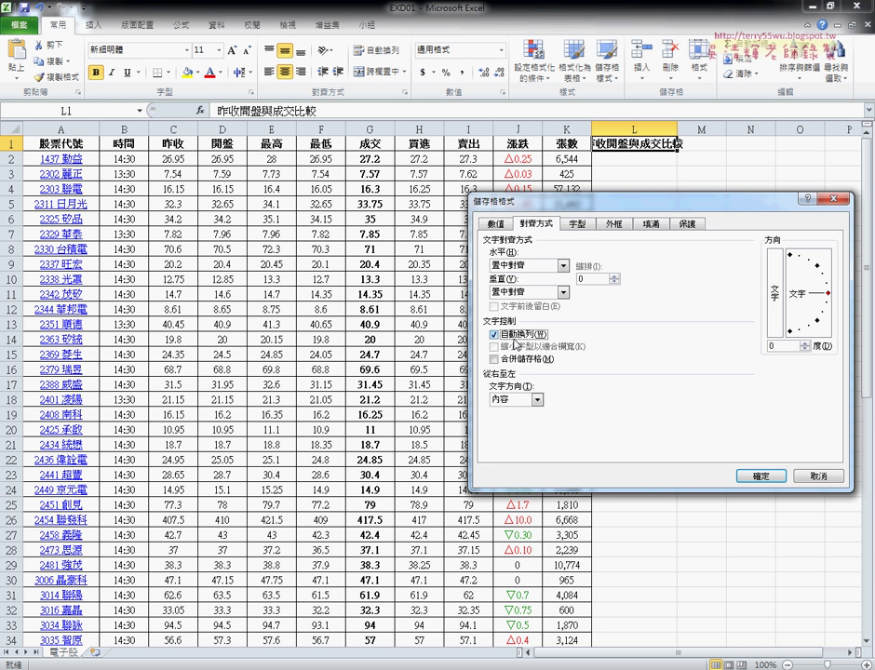
{"action": "left_click", "coordinate": [764, 476]}
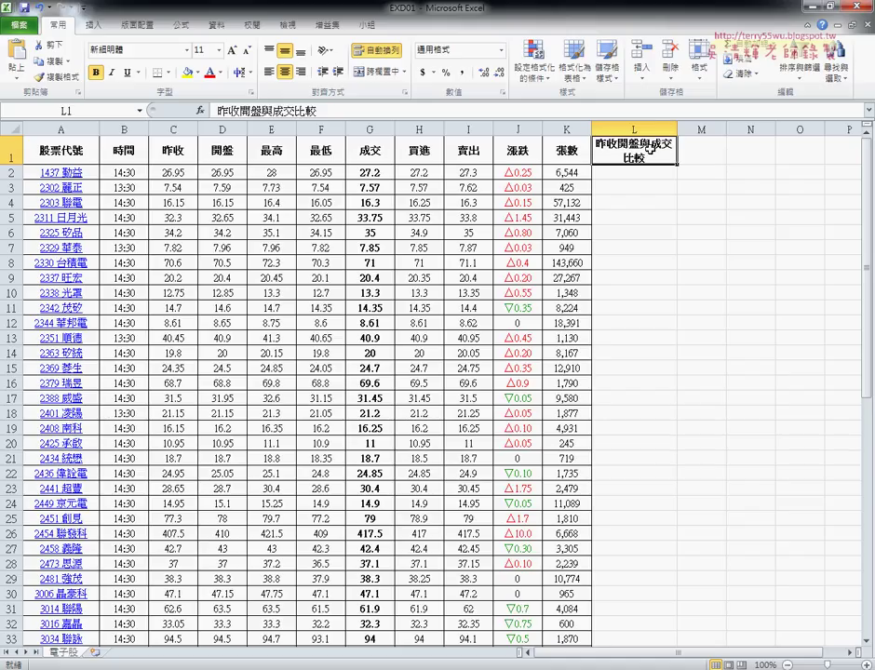
Undo an accidental narrowing of column L to keep width 15, then check the exam PDF
{"action": "left_click_drag", "start_coordinate": [678, 129], "coordinate": [647, 130]}
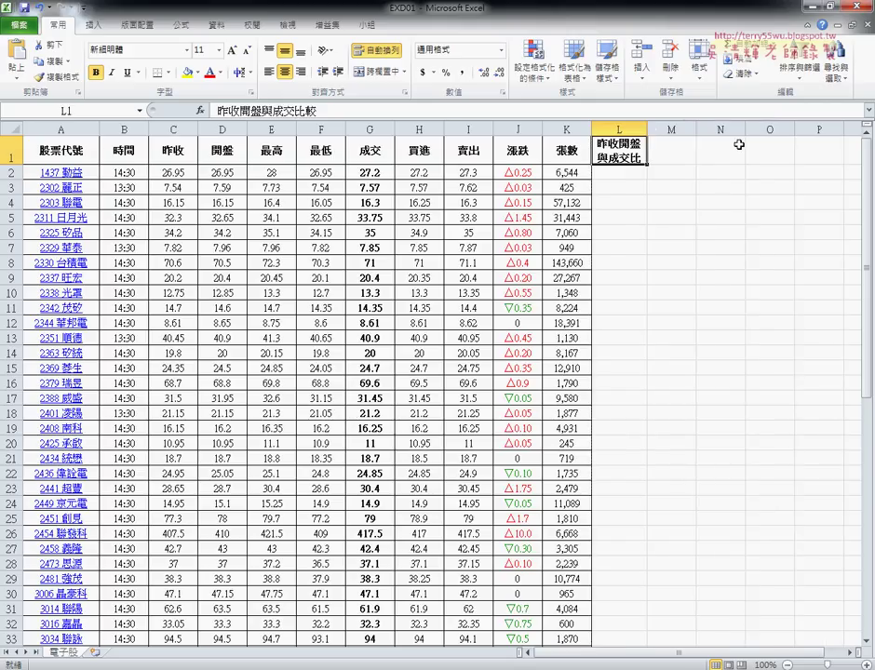
{"action": "key", "text": "ctrl+z"}
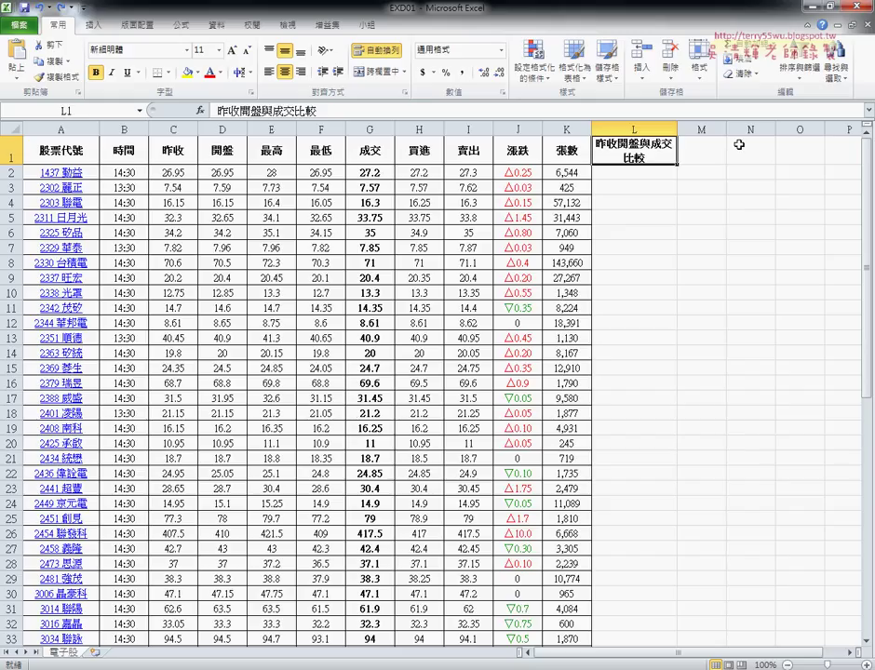
{"action": "right_click", "coordinate": [641, 158]}
{"action": "left_click", "coordinate": [691, 357]}
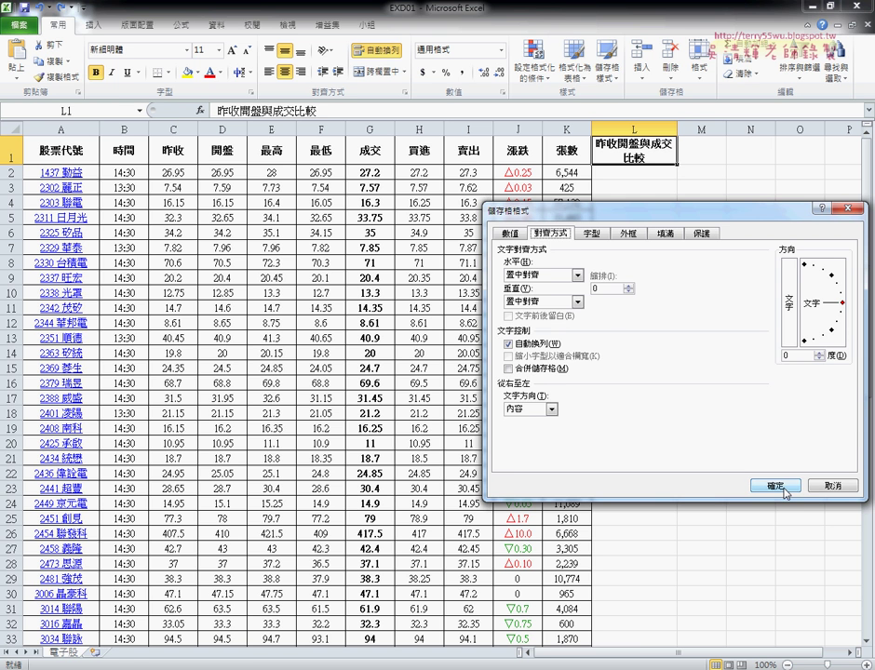
{"action": "left_click", "coordinate": [843, 491]}
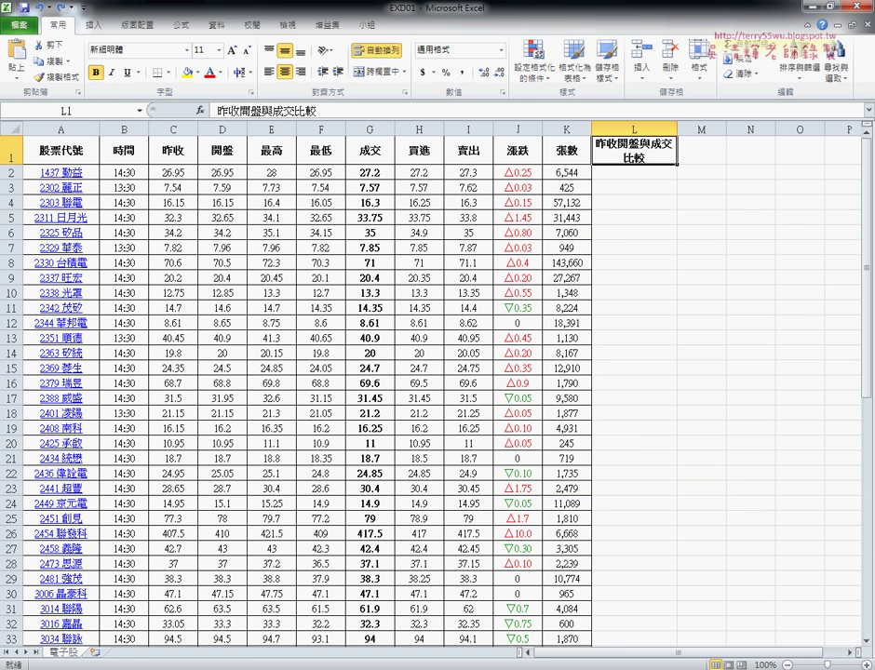
{"action": "key", "text": "alt+Tab"}
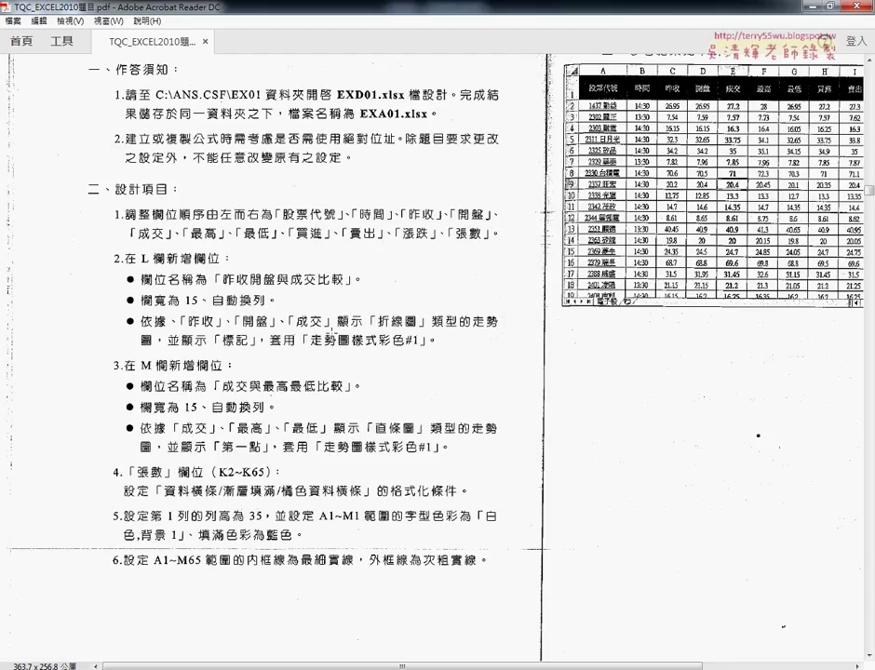
Back in EXD01, select row 2's 昨收, 開盤 and 成交 values (C2:D2, G2) and target cell L2
{"action": "left_click", "coordinate": [819, 11]}
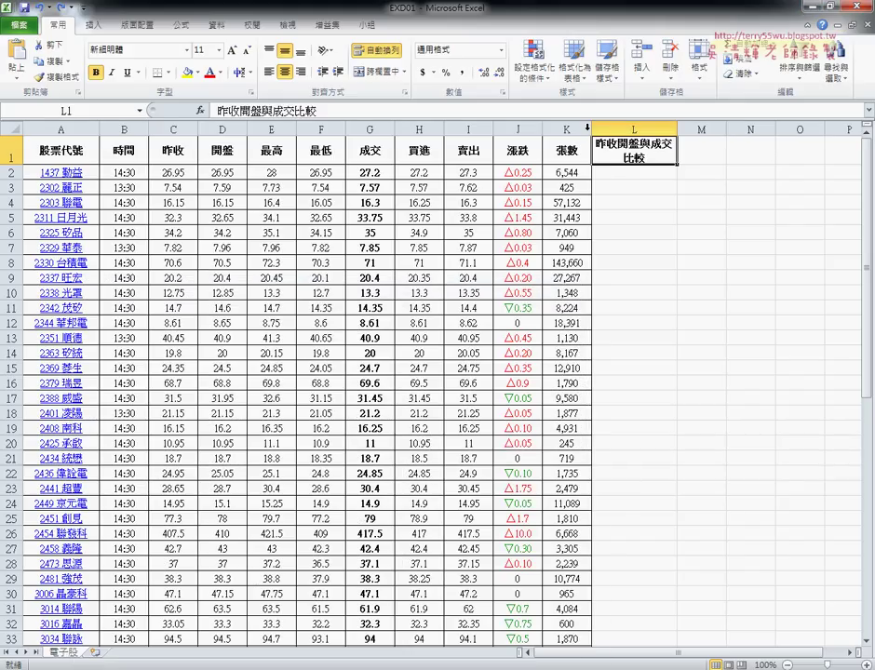
{"action": "left_click", "coordinate": [630, 174]}
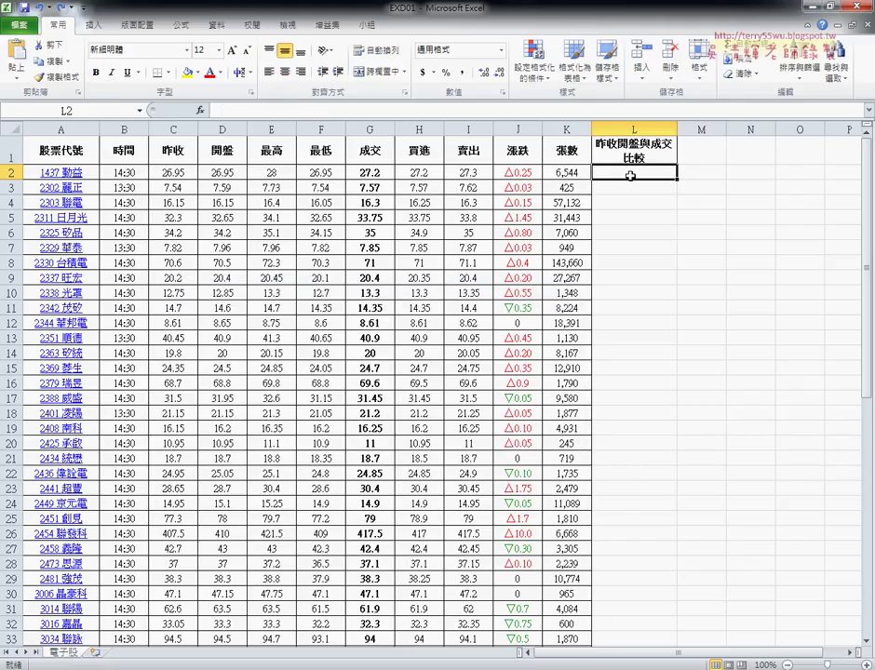
{"action": "left_click", "coordinate": [174, 173]}
{"action": "left_click_drag", "start_coordinate": [173, 174], "coordinate": [242, 176]}
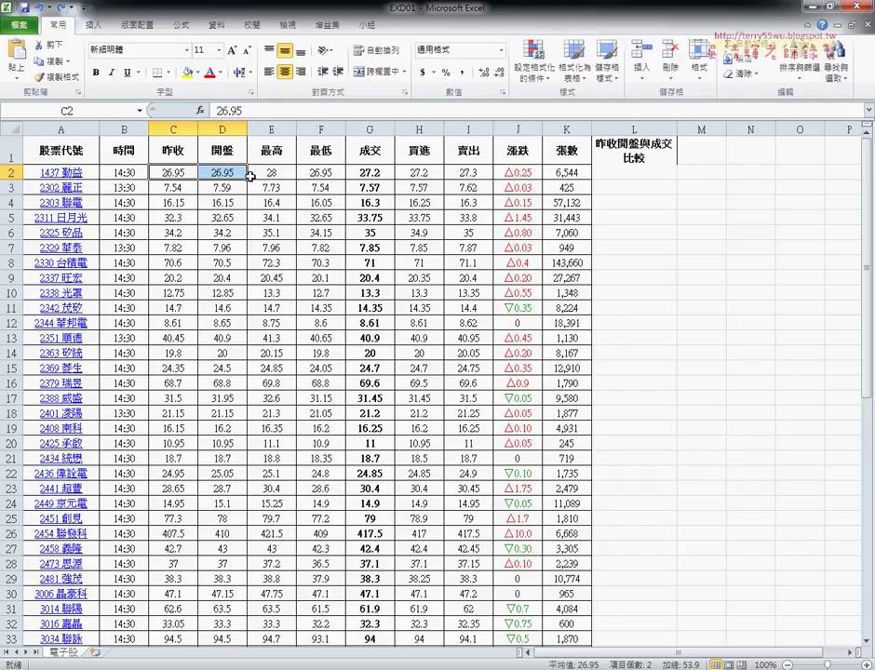
{"action": "left_click", "coordinate": [381, 175], "text": "ctrl"}
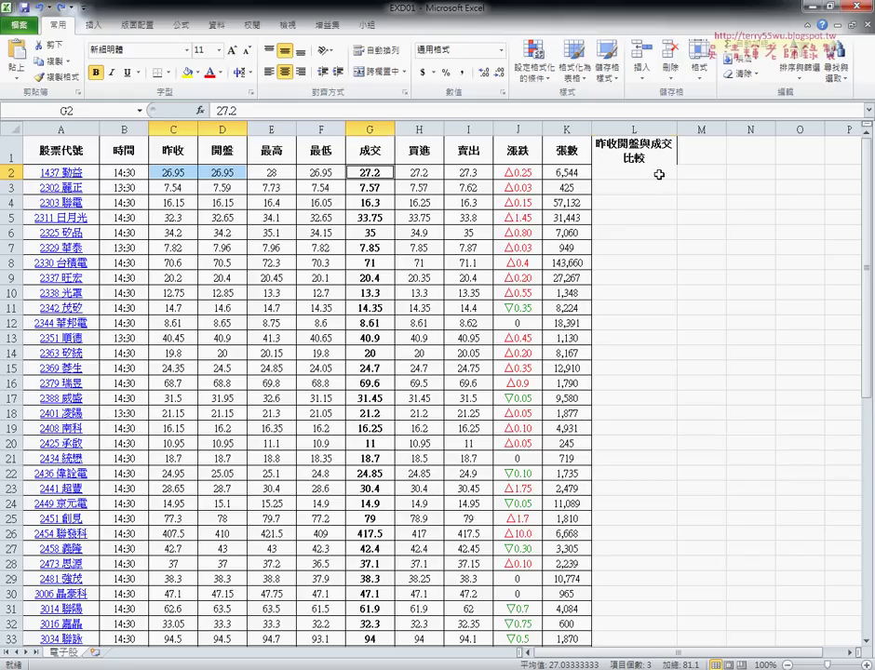
{"action": "left_click", "coordinate": [659, 174]}
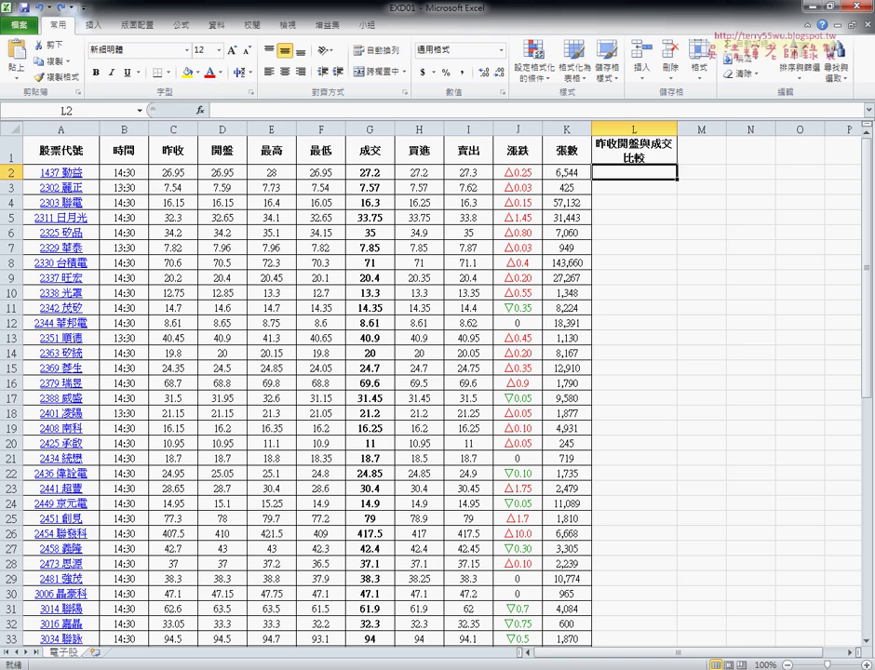
{"action": "key", "text": "alt+Tab"}
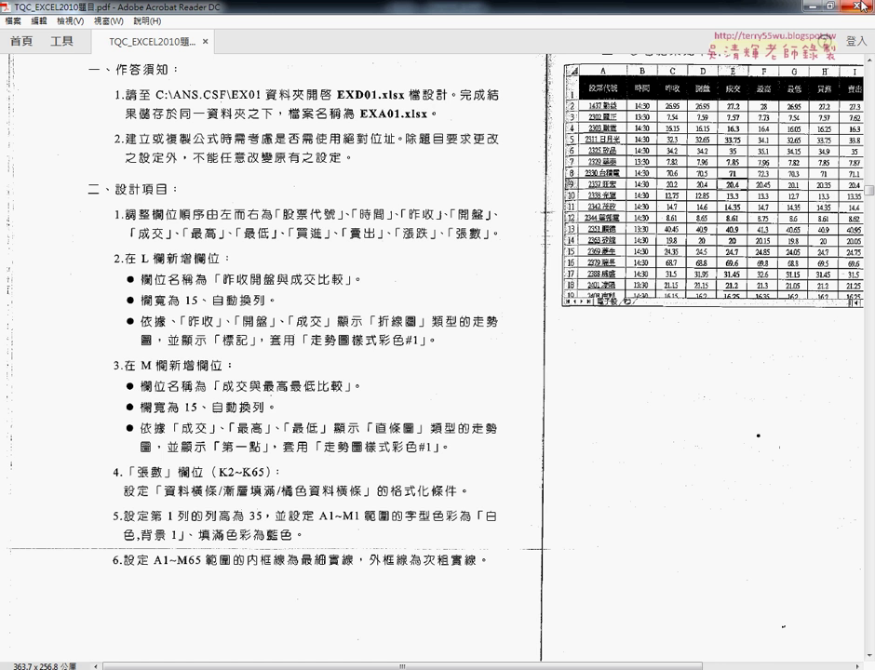
{"action": "key", "text": "alt+Tab"}
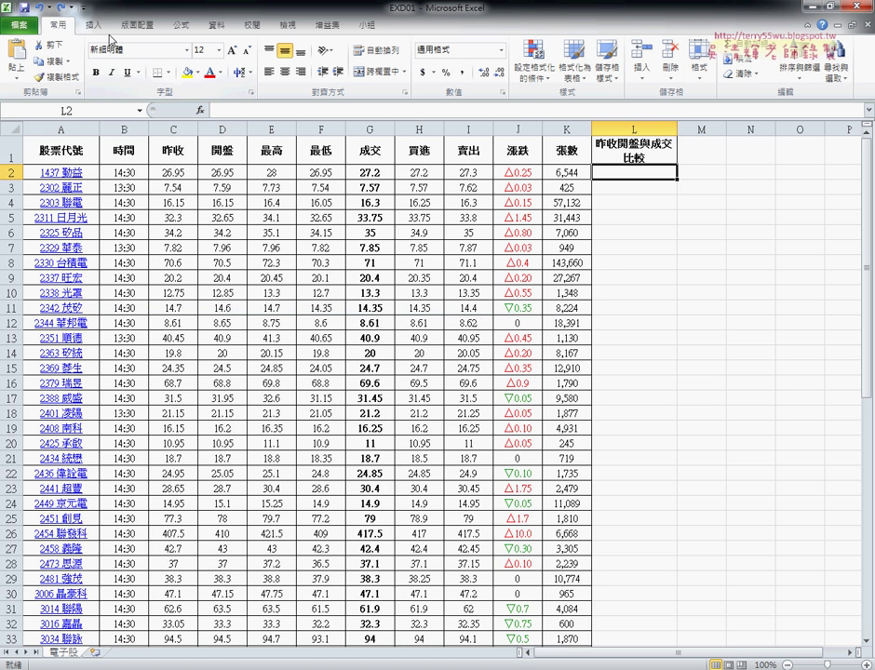
{"action": "left_click", "coordinate": [98, 27]}
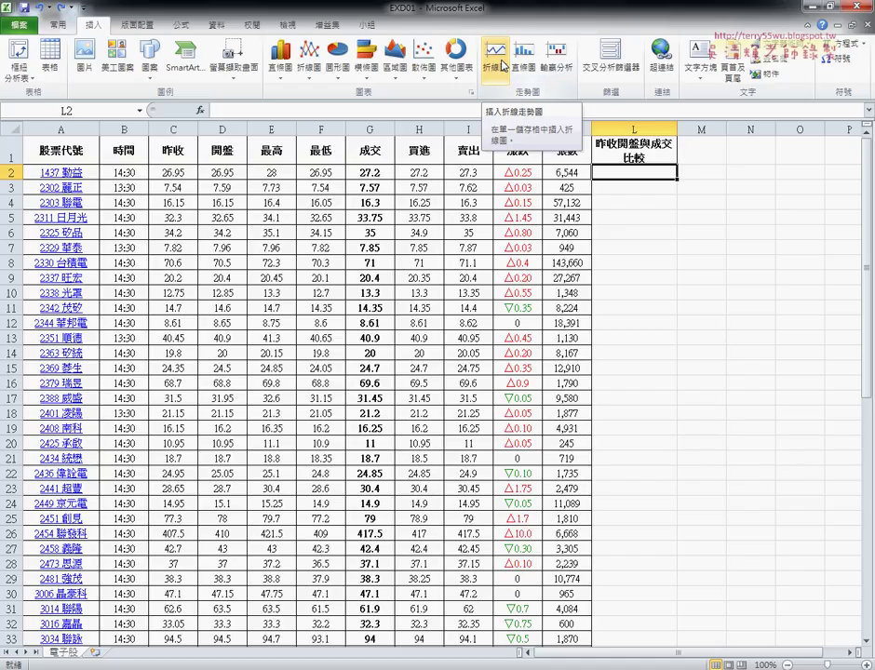
{"action": "left_click", "coordinate": [502, 65]}
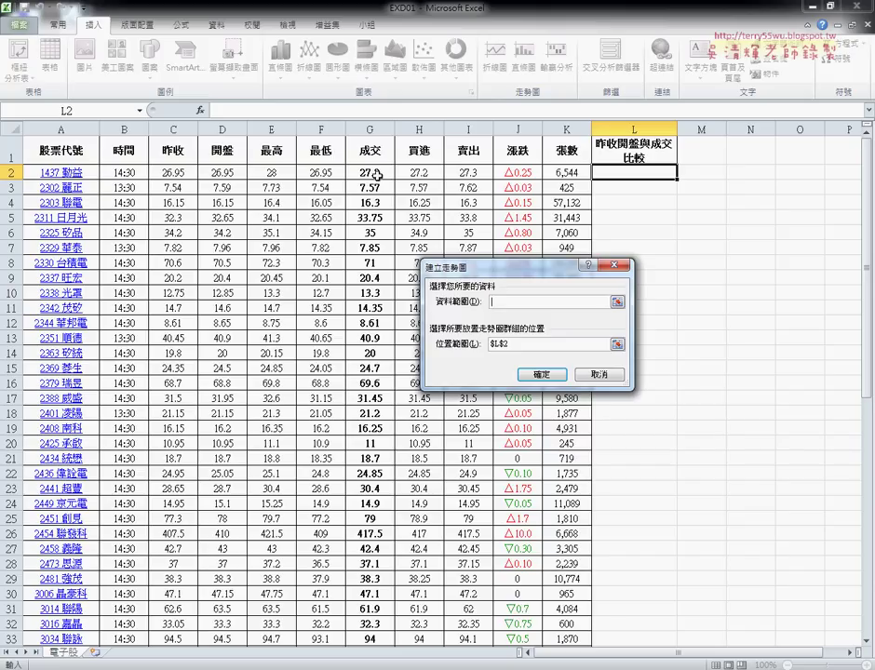
{"action": "left_click_drag", "start_coordinate": [172, 172], "coordinate": [225, 172]}
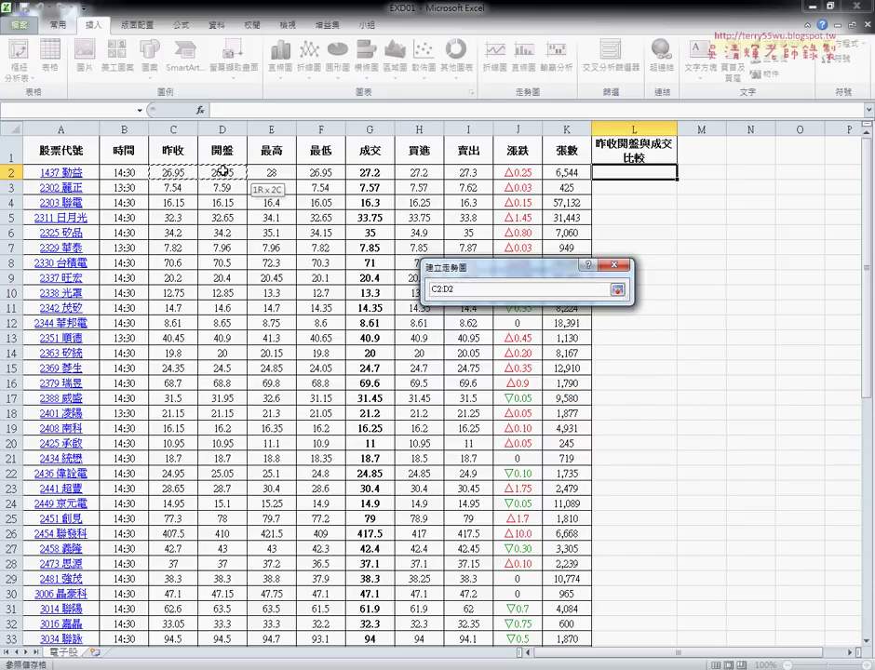
{"action": "left_click", "coordinate": [373, 174], "text": "ctrl"}
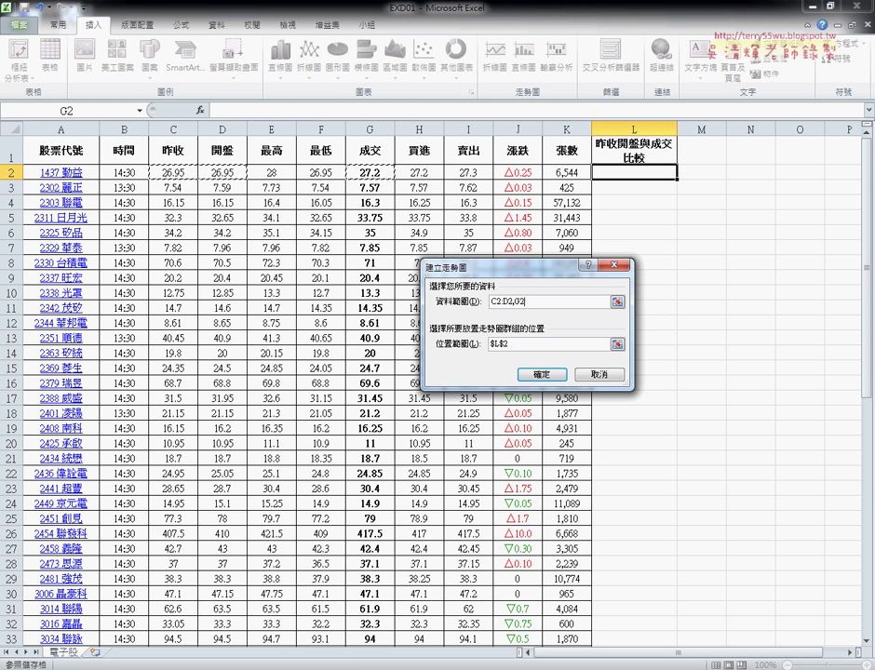
{"action": "key", "text": "alt+Tab"}
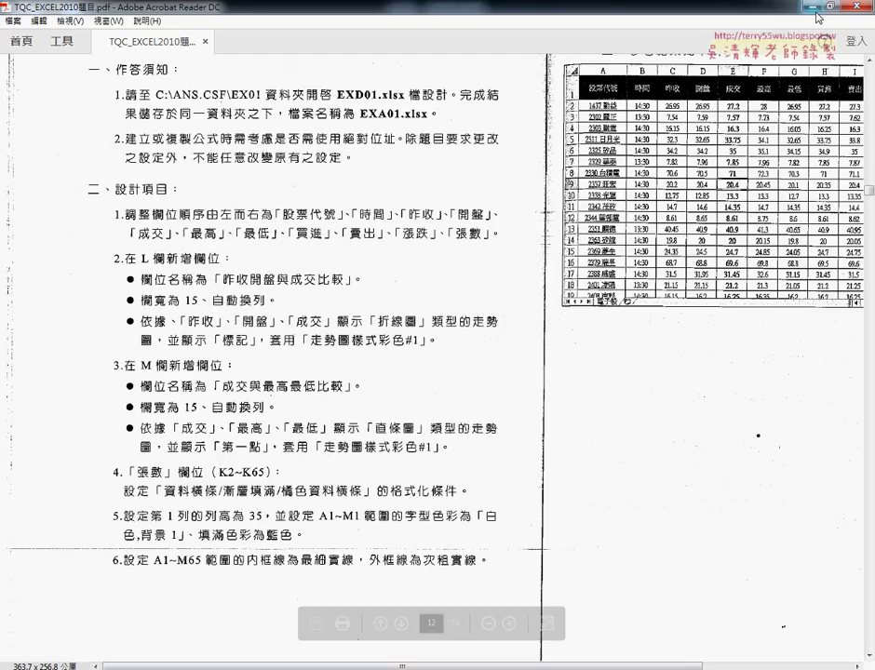
{"action": "key", "text": "alt+Tab"}
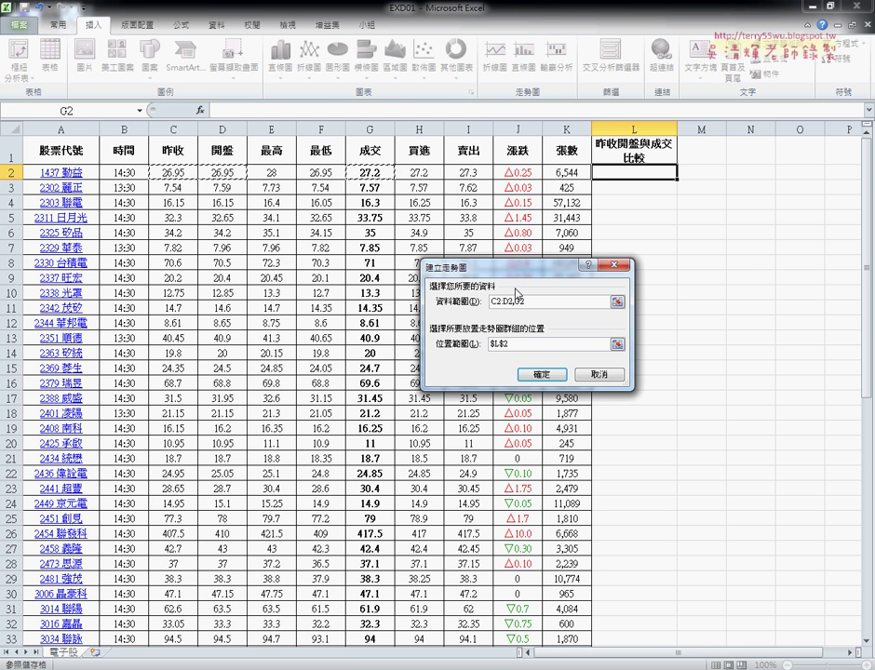
{"action": "left_click", "coordinate": [552, 375]}
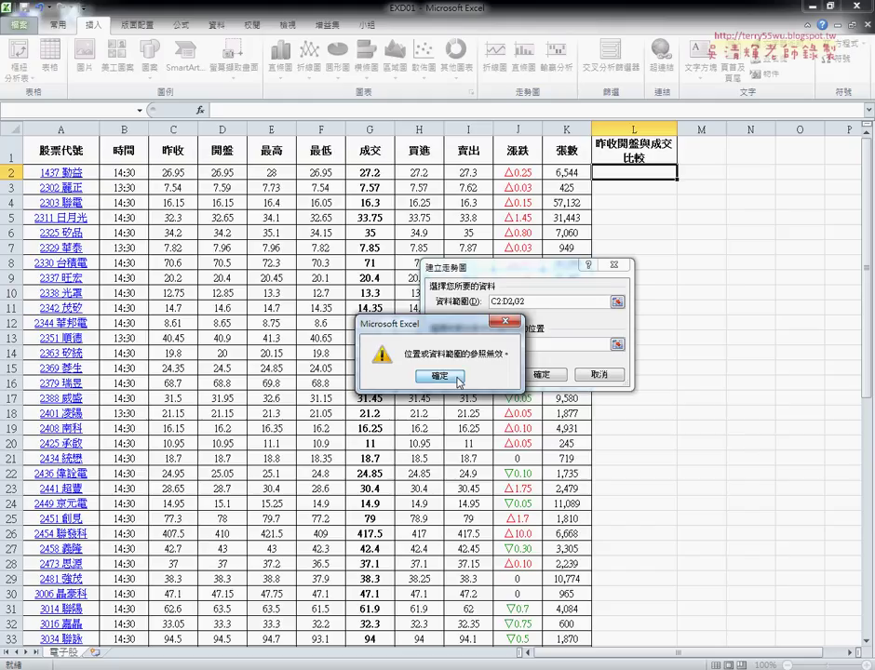
{"action": "left_click", "coordinate": [459, 380]}
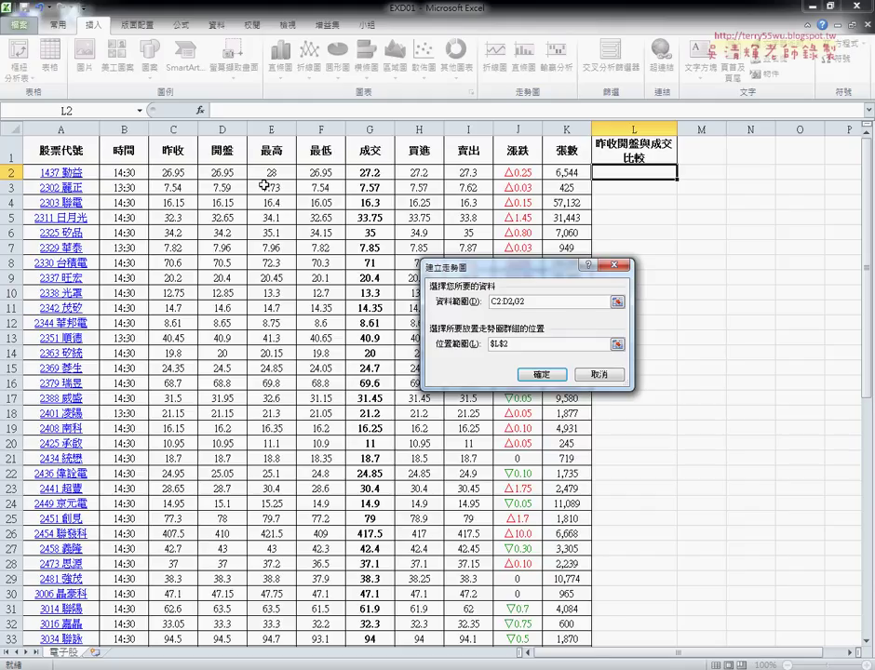
{"action": "left_click", "coordinate": [599, 374]}
{"action": "left_click", "coordinate": [380, 123]}
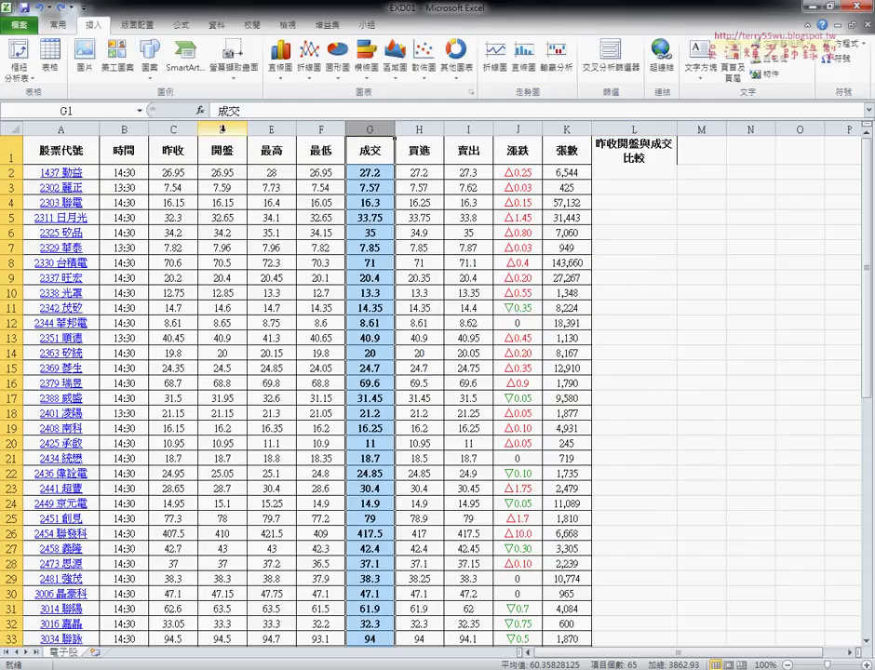
Cut the 成交 column from G and insert it at column E, then select C2:E2 and L2
{"action": "right_click", "coordinate": [375, 128]}
{"action": "left_click", "coordinate": [408, 194]}
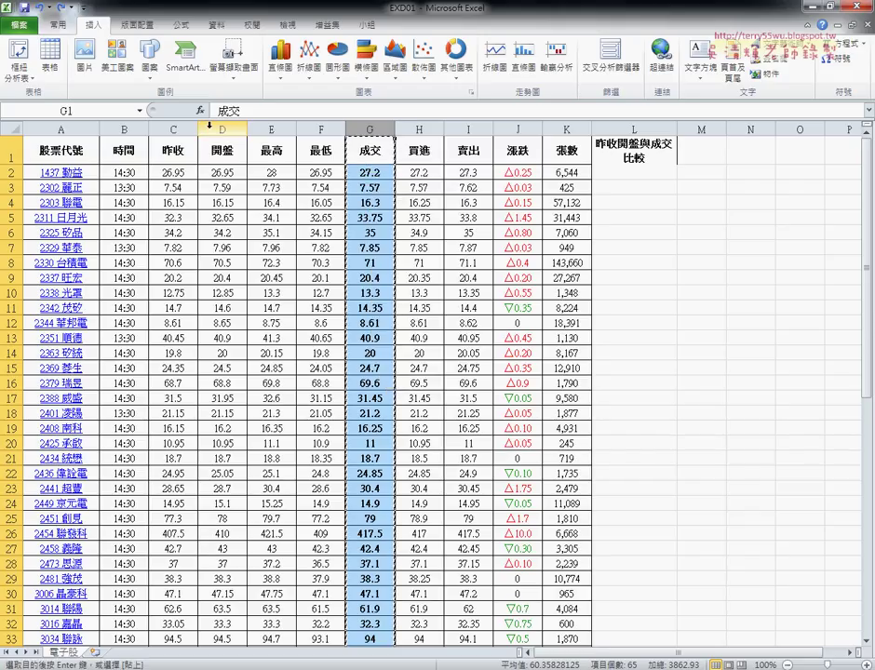
{"action": "left_click", "coordinate": [268, 127]}
{"action": "right_click", "coordinate": [277, 144]}
{"action": "left_click", "coordinate": [312, 189]}
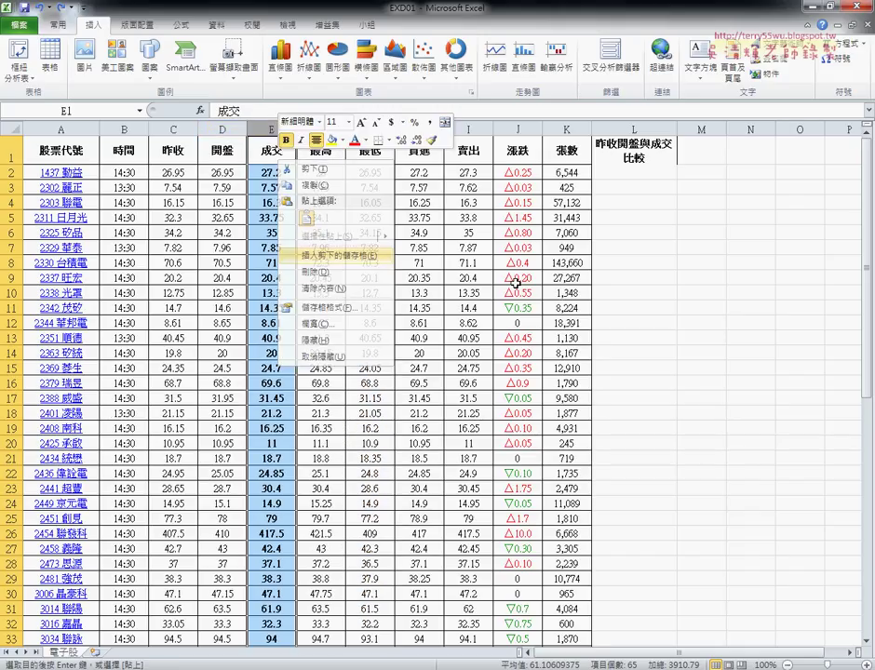
{"action": "left_click_drag", "start_coordinate": [167, 173], "coordinate": [270, 172]}
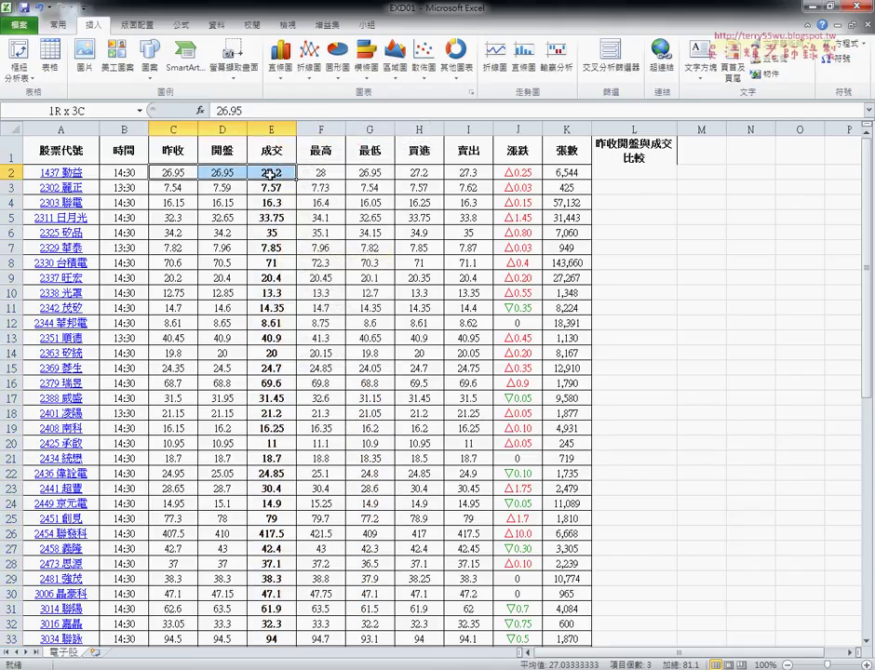
{"action": "left_click", "coordinate": [657, 177]}
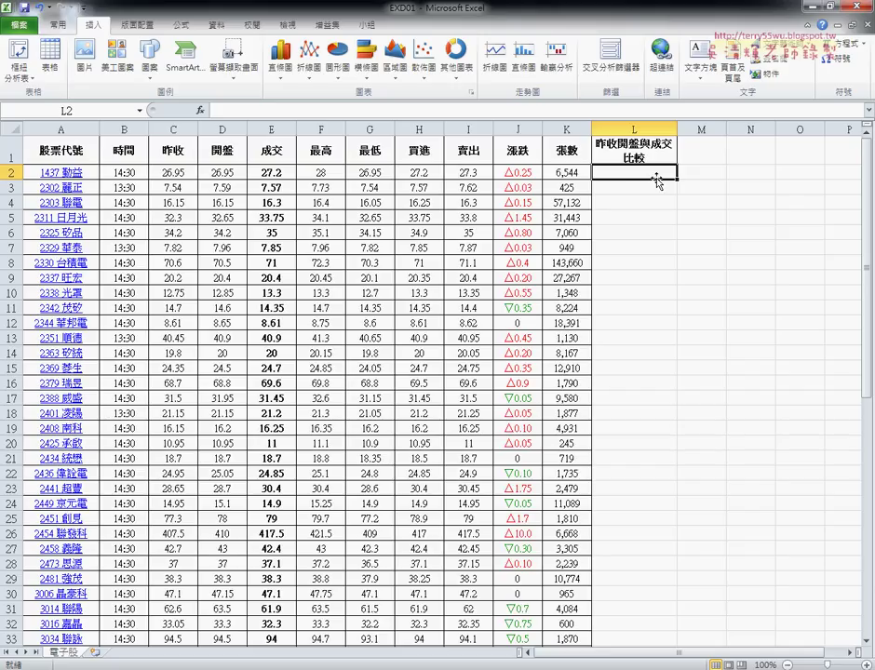
Create a line sparkline in L2 with data range C2:E2
{"action": "left_click", "coordinate": [496, 58]}
{"action": "left_click_drag", "start_coordinate": [172, 172], "coordinate": [272, 172]}
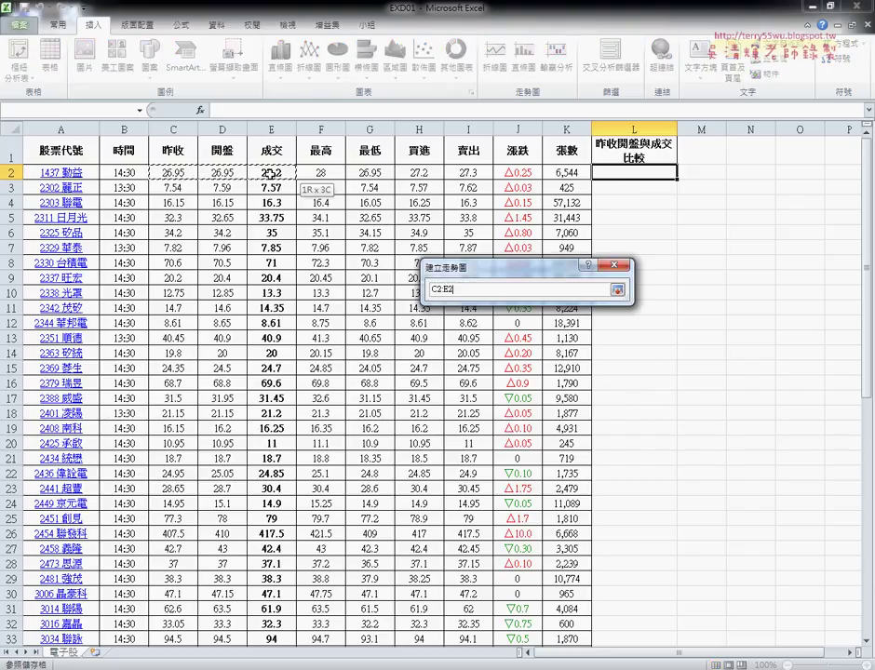
{"action": "left_click", "coordinate": [535, 373]}
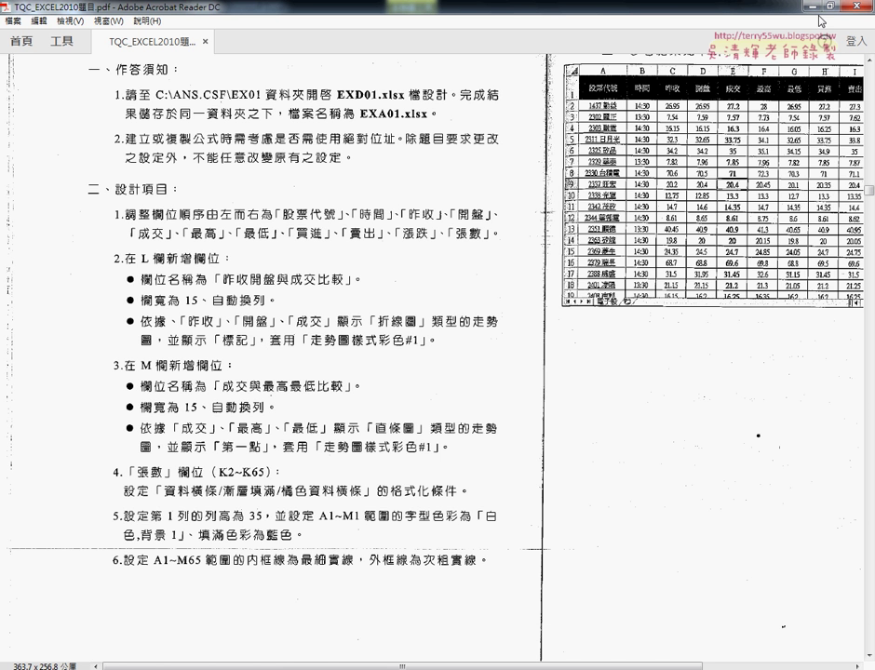
Turn on markers (標記) for the L2 sparkline and verify against the exam PDF
{"action": "left_click", "coordinate": [819, 6]}
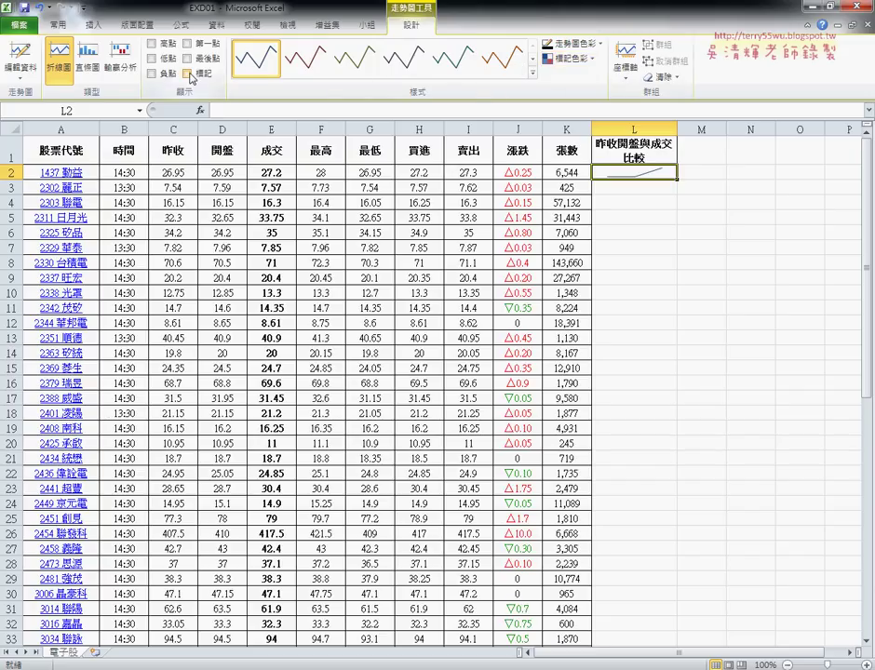
{"action": "left_click", "coordinate": [189, 74]}
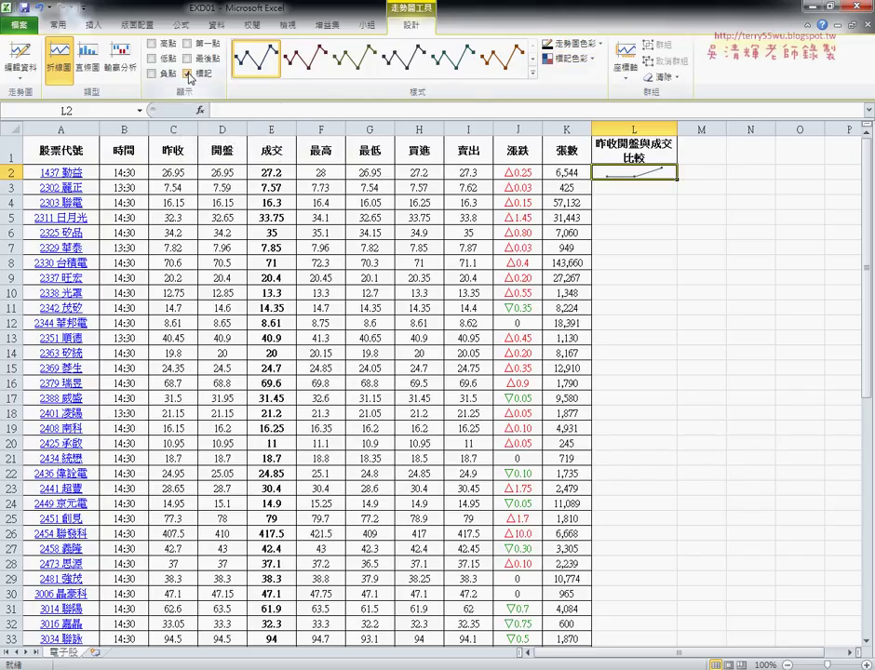
{"action": "left_click", "coordinate": [189, 75]}
{"action": "left_click", "coordinate": [189, 75]}
{"action": "key", "text": "alt+Tab"}
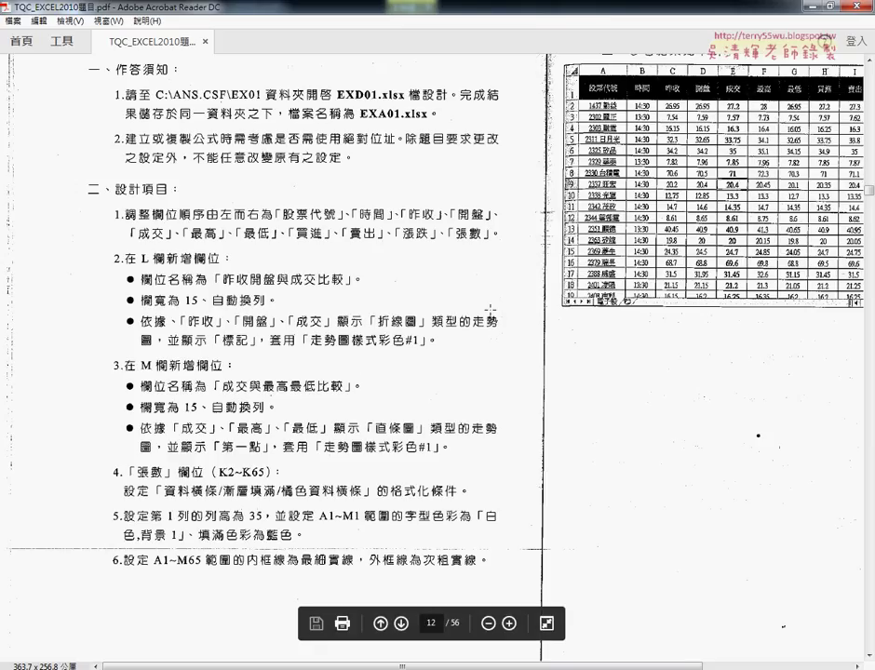
{"action": "key", "text": "alt+Tab"}
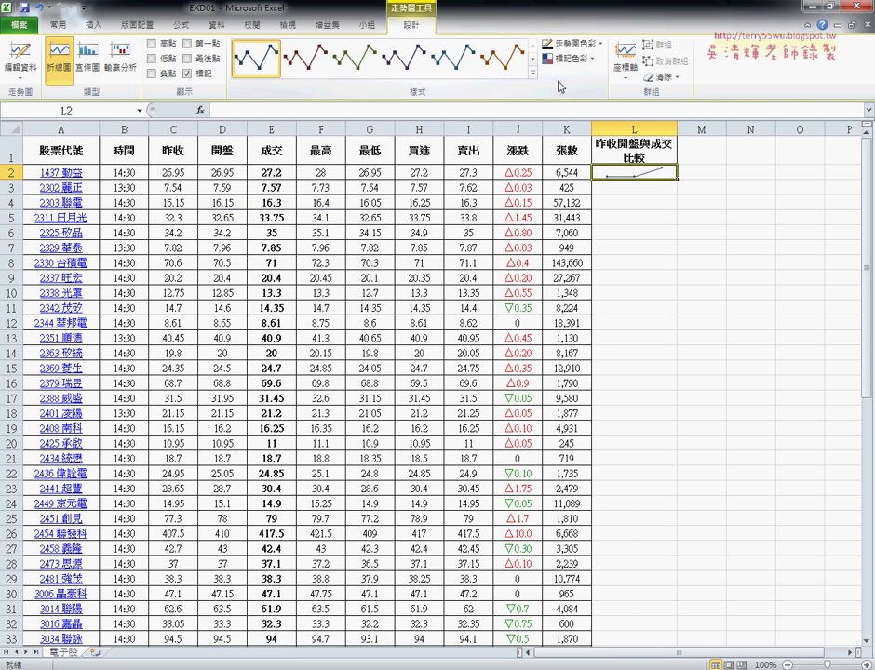
Apply the 走勢圖樣式彩色 #1 style to the L2 sparkline and fill it down to L65
{"action": "left_click", "coordinate": [535, 78]}
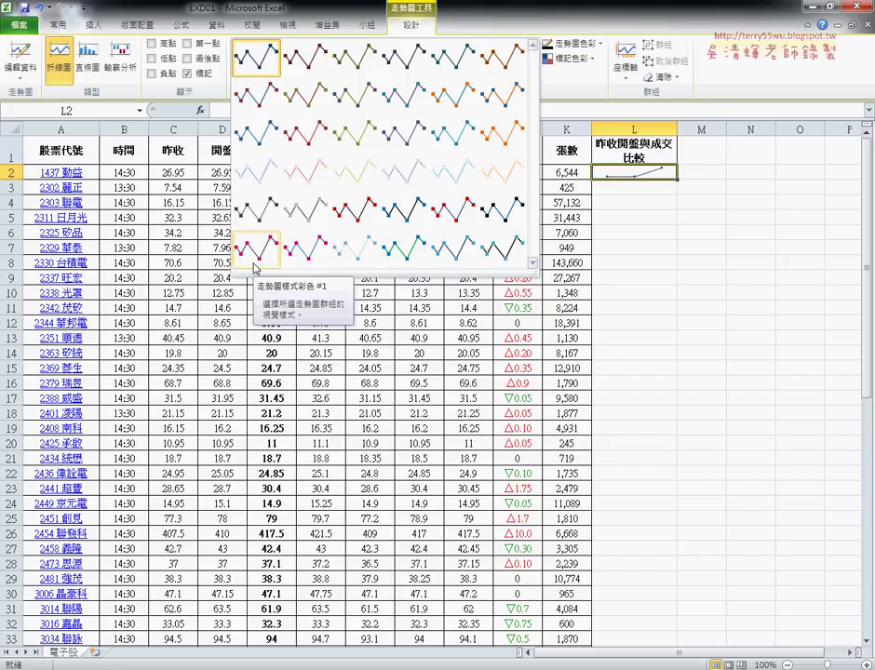
{"action": "left_click", "coordinate": [254, 268]}
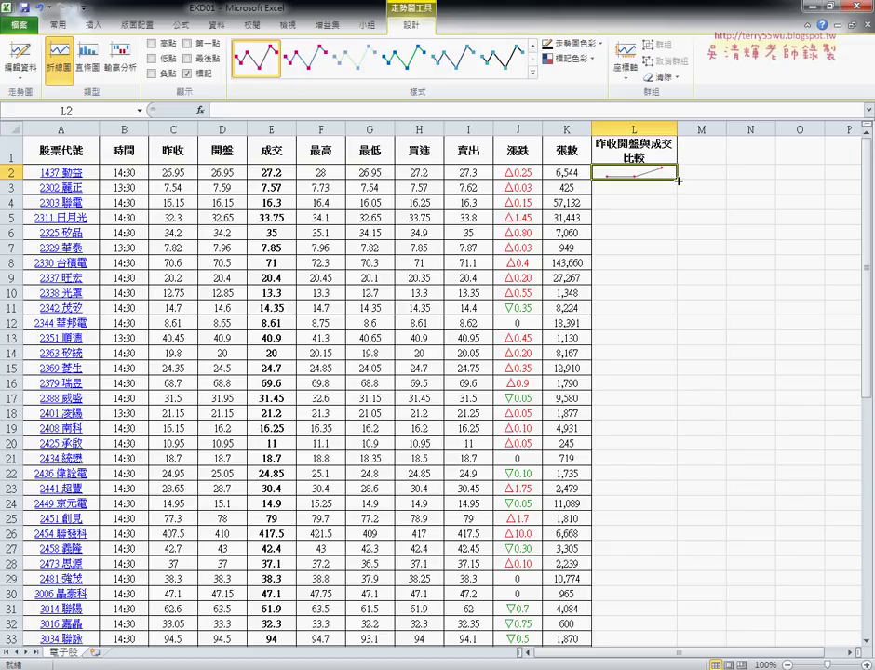
{"action": "mouse_move", "coordinate": [678, 181]}
{"action": "left_mouse_down"}
{"action": "mouse_move", "coordinate": [678, 648]}
{"action": "mouse_move", "coordinate": [666, 620]}
{"action": "left_mouse_up"}
{"action": "scroll", "coordinate": [778, 626], "scroll_direction": "up", "scroll_amount": 4}
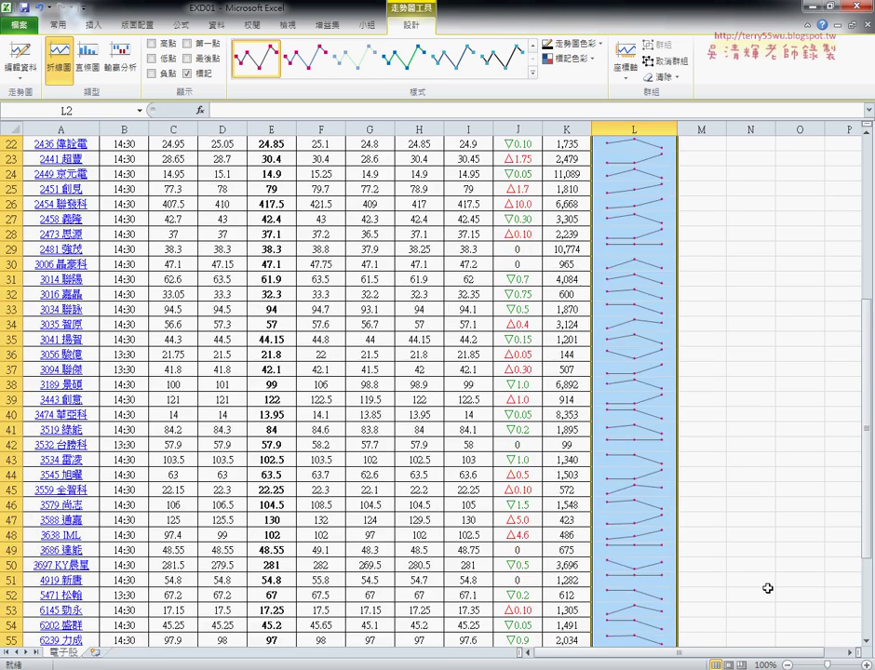
{"action": "scroll", "coordinate": [773, 638], "scroll_direction": "up", "scroll_amount": 7}
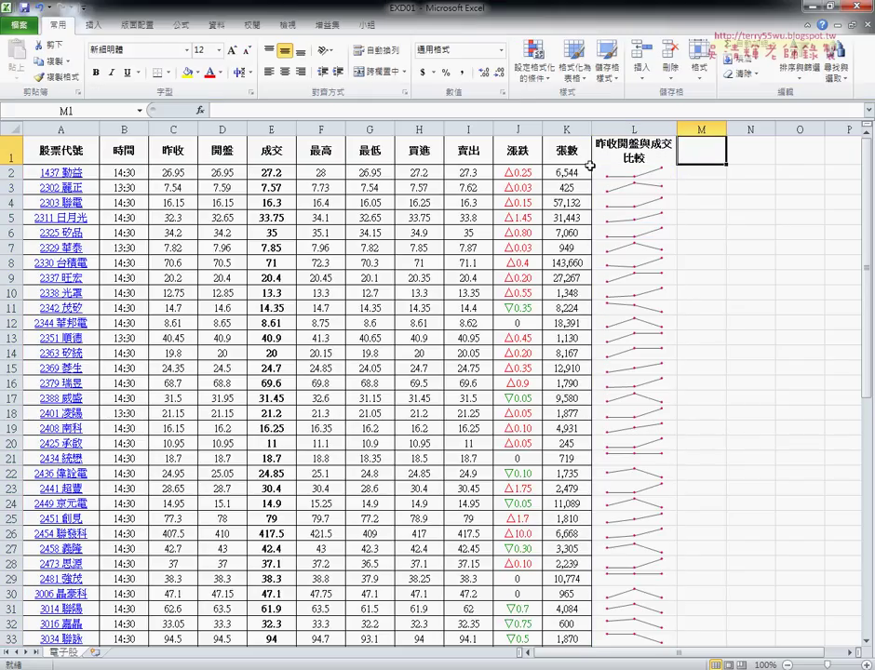
Check the exam PDF for the column M header requirements and return to the workbook
{"action": "mouse_move", "coordinate": [186, 669]}
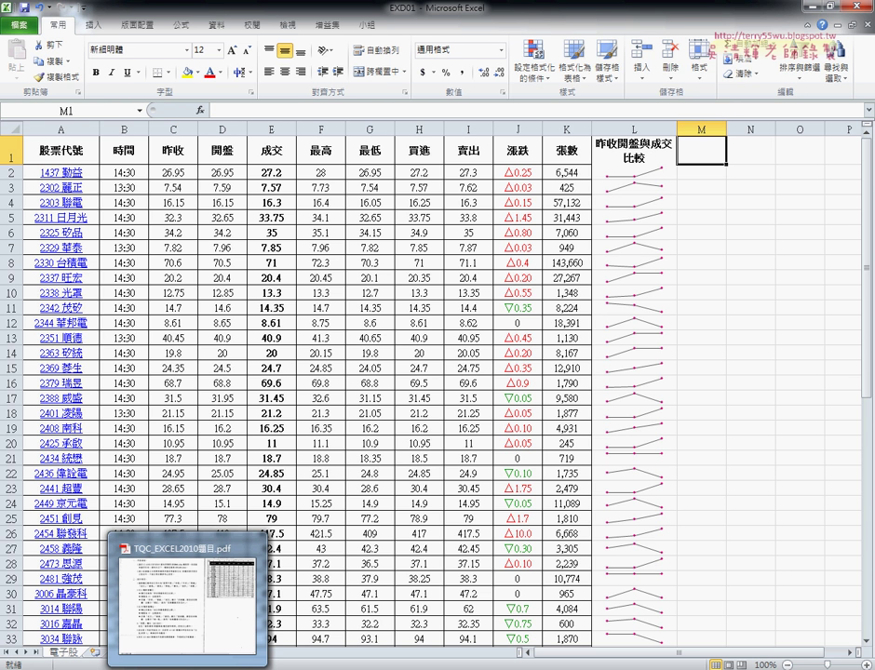
{"action": "left_click", "coordinate": [186, 596]}
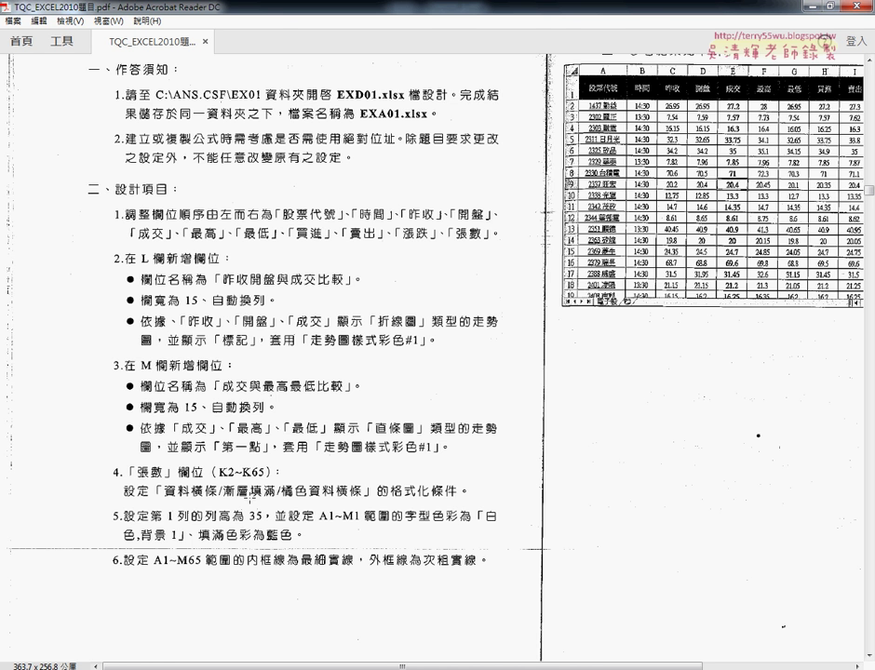
{"action": "key", "text": "alt+Tab"}
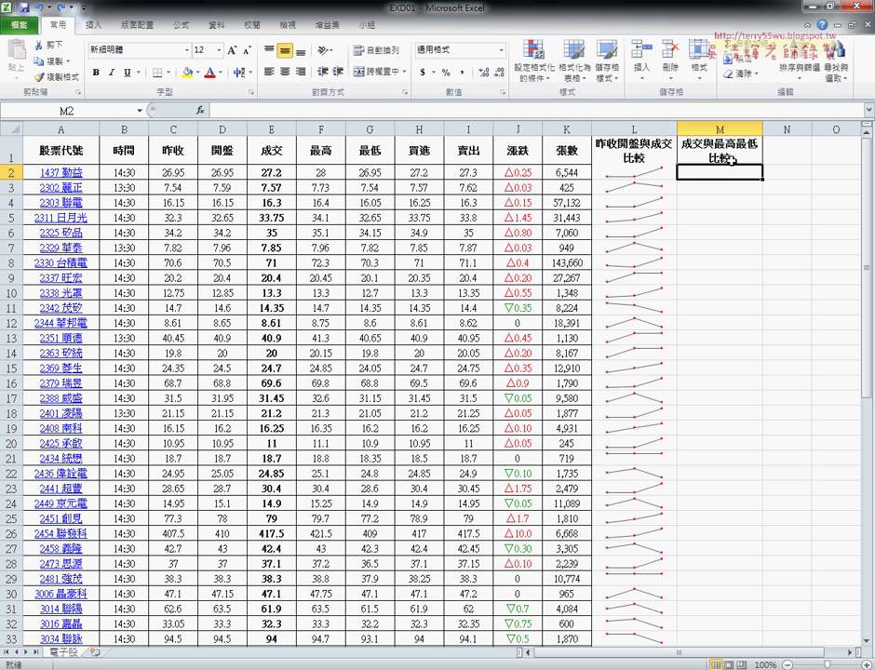
Create a column sparkline in M2 with data range E2:G2
{"action": "left_click", "coordinate": [93, 26]}
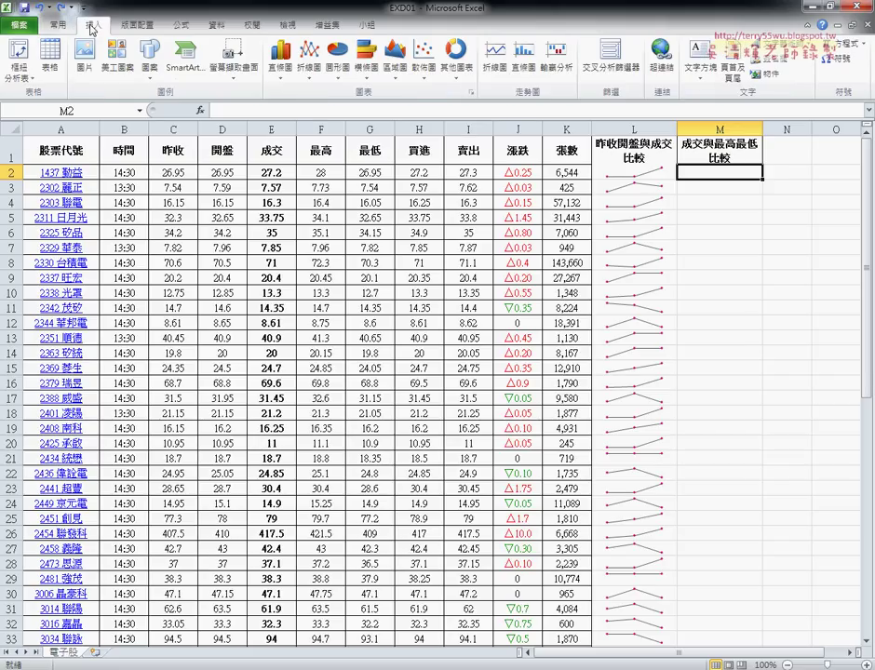
{"action": "left_click", "coordinate": [525, 71]}
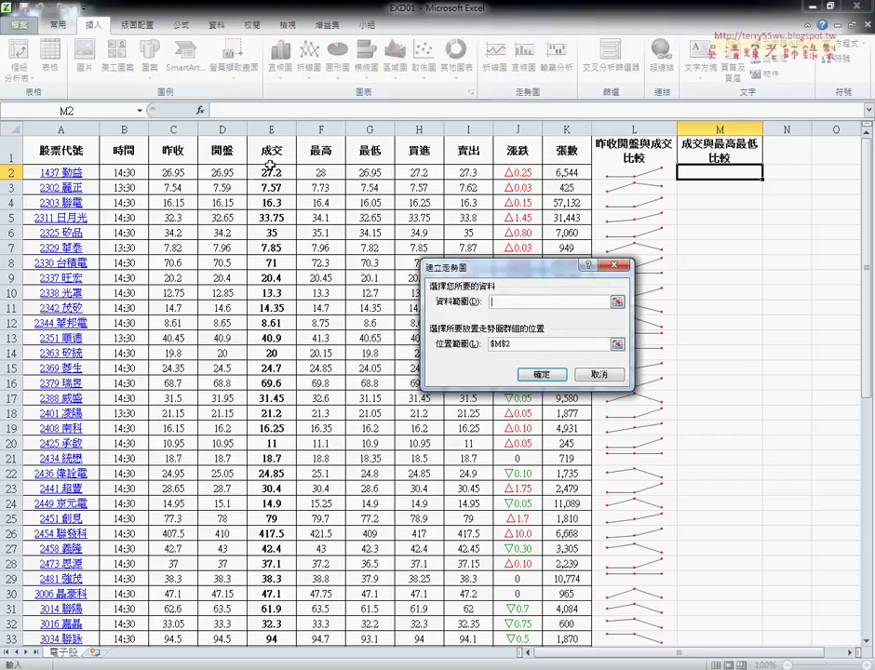
{"action": "left_click_drag", "start_coordinate": [266, 170], "coordinate": [345, 169]}
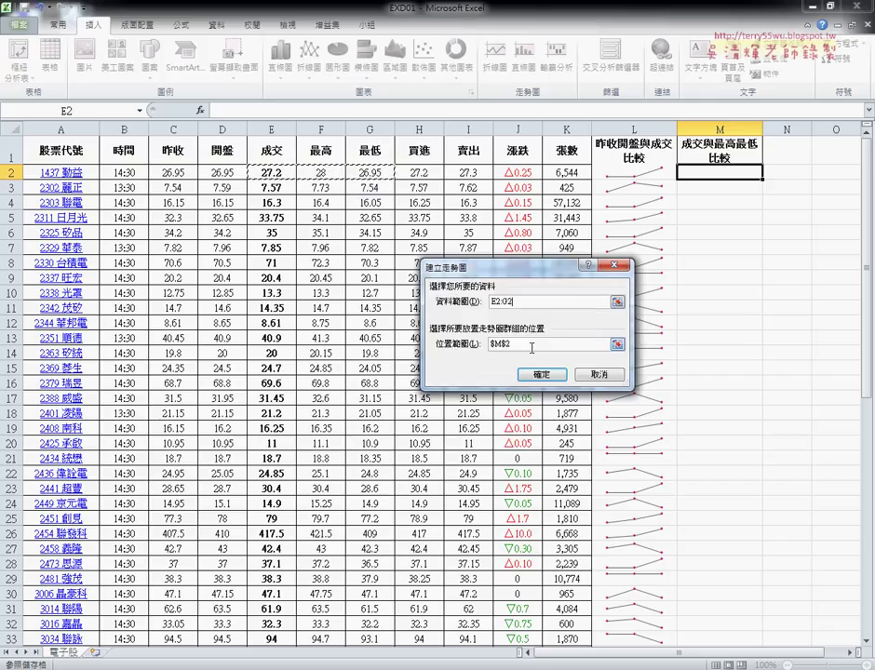
{"action": "left_click", "coordinate": [537, 371]}
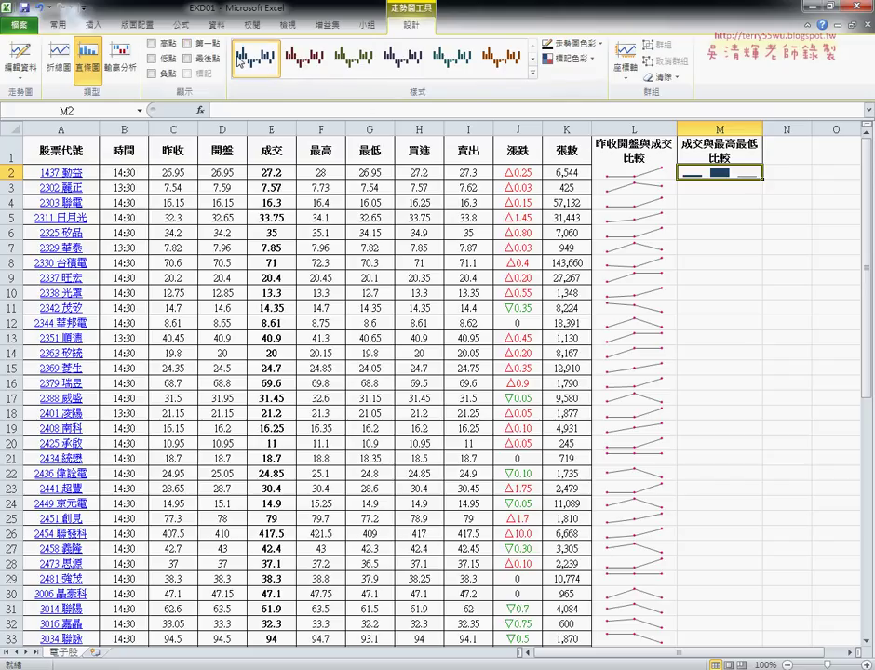
Highlight the First Point on the M2 sparkline, leaving Low Point off
{"action": "left_click", "coordinate": [188, 45]}
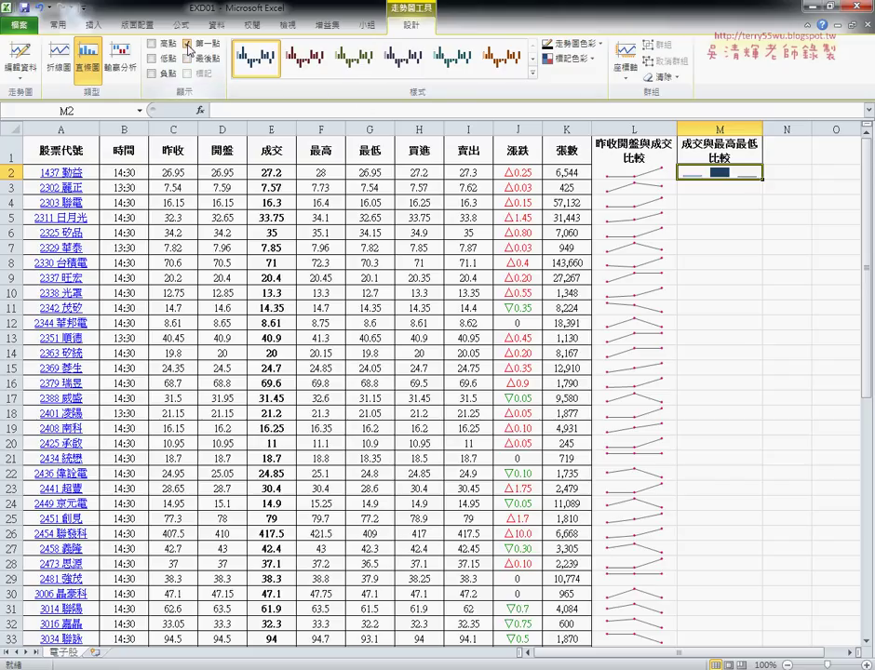
{"action": "left_click", "coordinate": [188, 44]}
{"action": "left_click", "coordinate": [188, 44]}
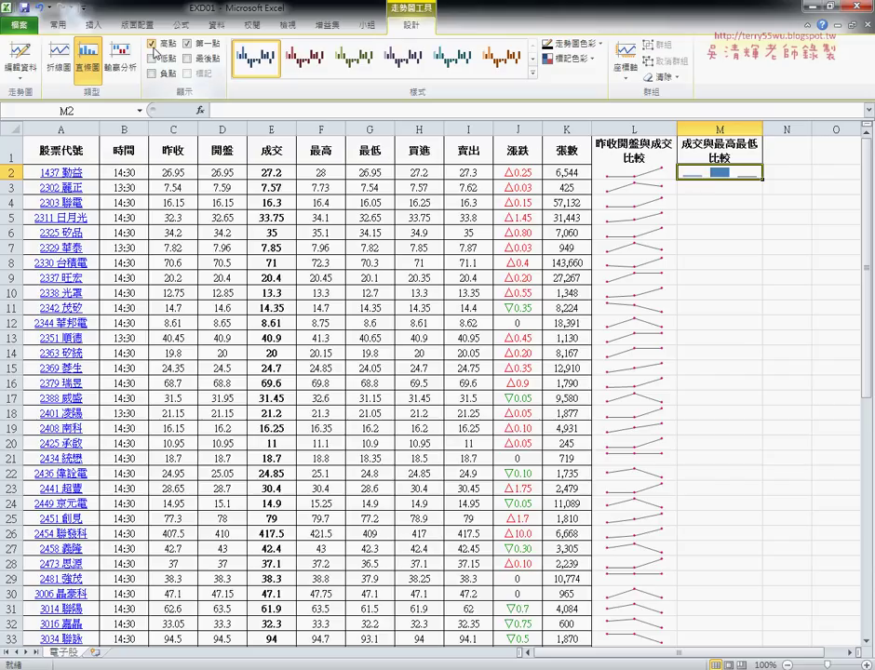
{"action": "left_click", "coordinate": [153, 58]}
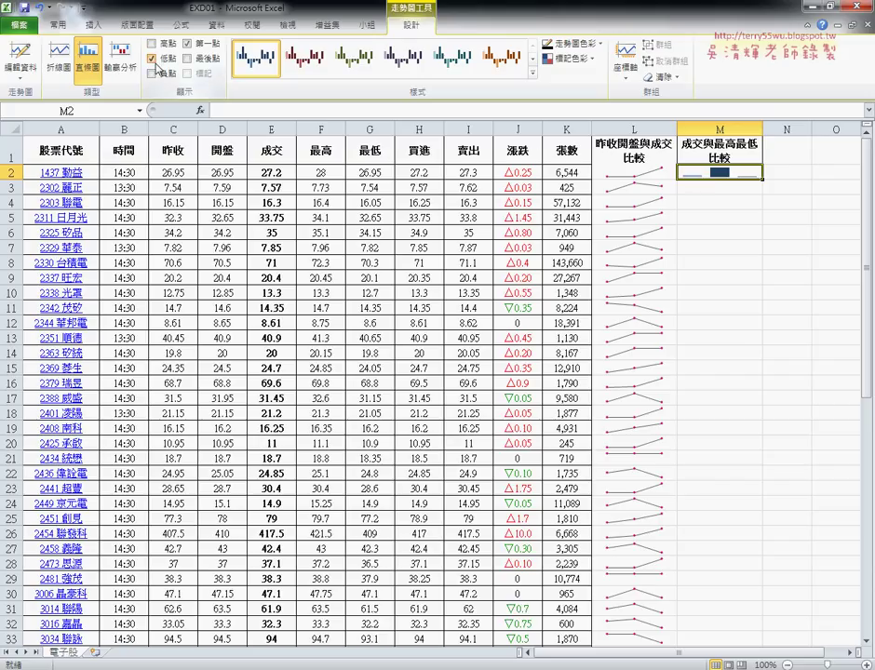
{"action": "left_click", "coordinate": [152, 58]}
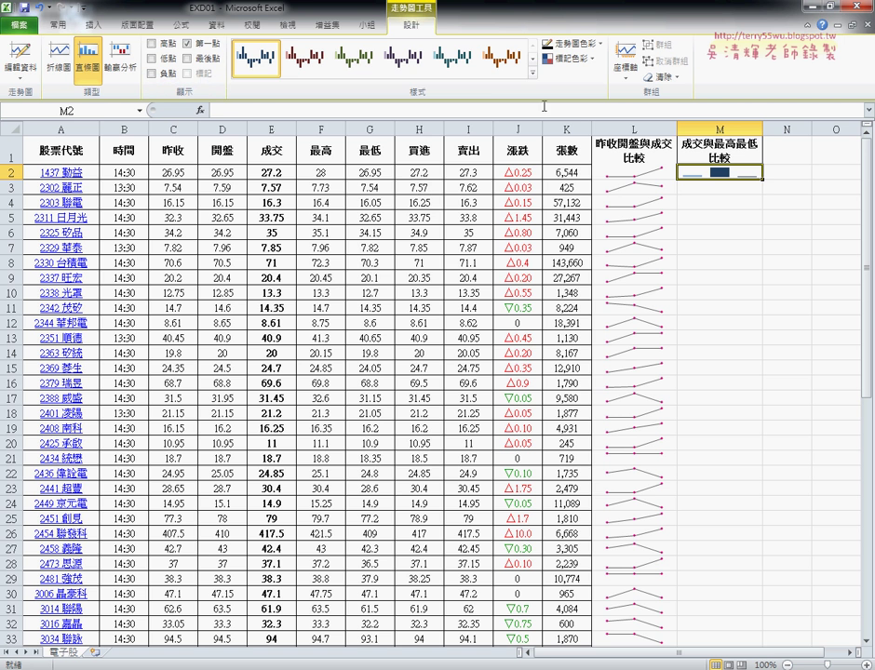
{"action": "left_click", "coordinate": [535, 75]}
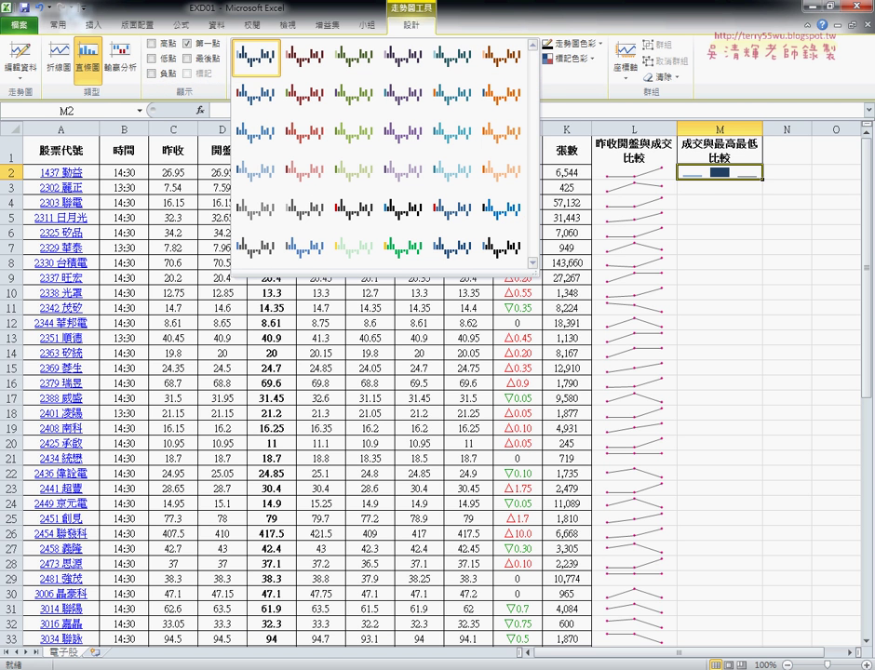
Apply Sparkline Style Colorful #1 to M2 and fill the column sparklines down to M65
{"action": "key", "text": "alt+Tab"}
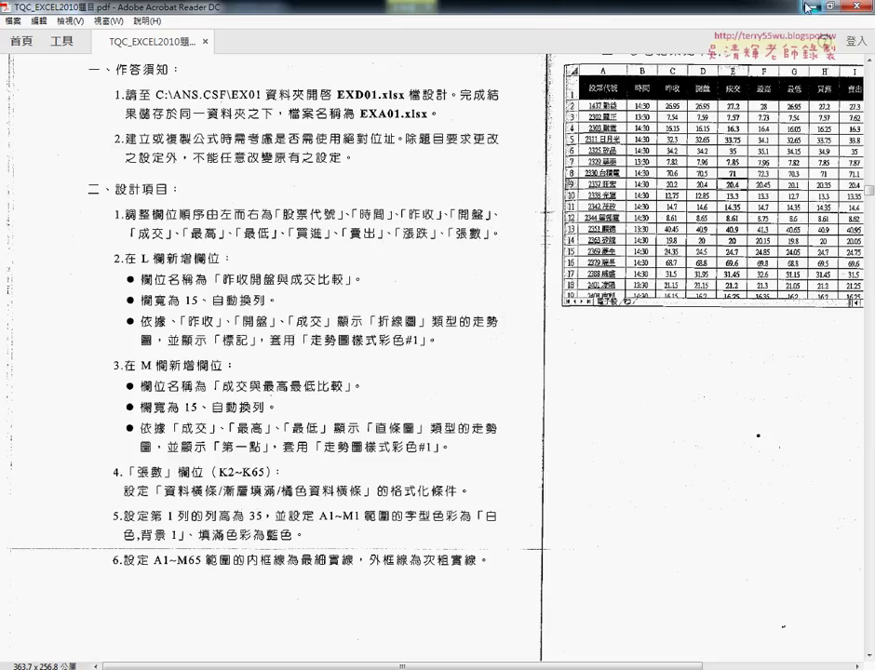
{"action": "key", "text": "alt+Tab"}
{"action": "left_click", "coordinate": [532, 72]}
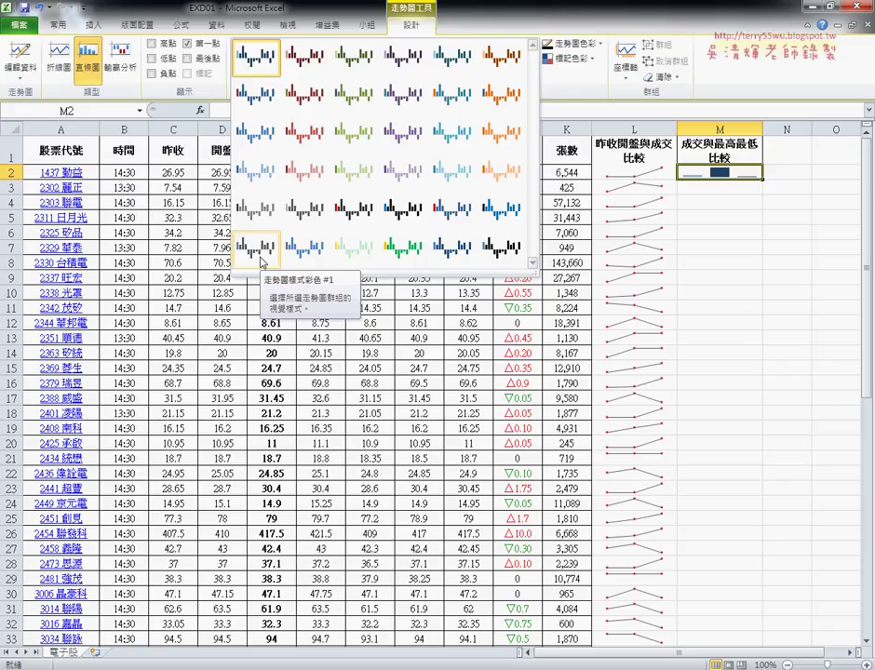
{"action": "left_click", "coordinate": [261, 250]}
{"action": "left_click_drag", "start_coordinate": [762, 179], "coordinate": [753, 619]}
{"action": "scroll", "coordinate": [805, 603], "scroll_direction": "up", "scroll_amount": 9}
{"action": "scroll", "coordinate": [804, 550], "scroll_direction": "up", "scroll_amount": 2}
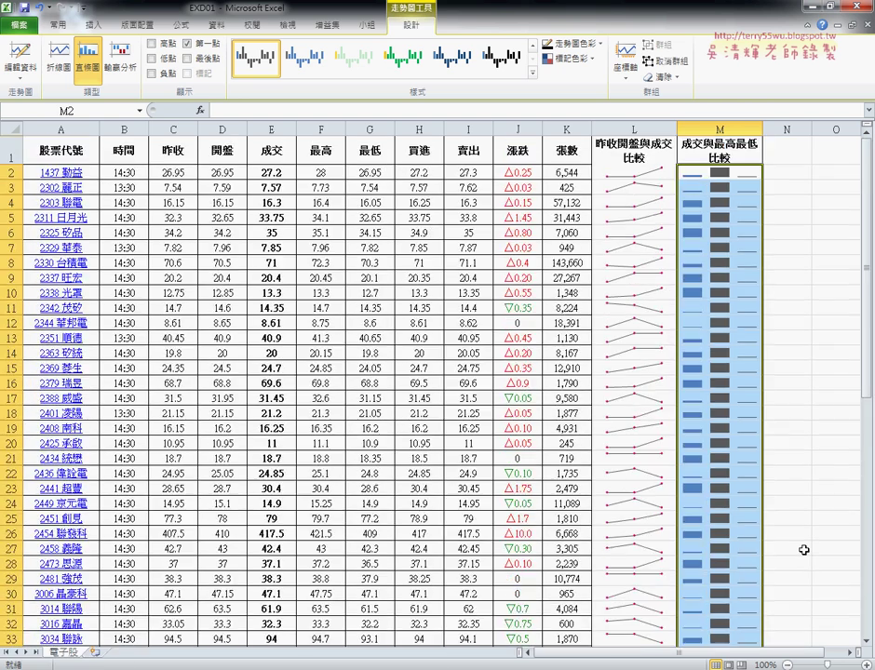
{"action": "left_click", "coordinate": [566, 173]}
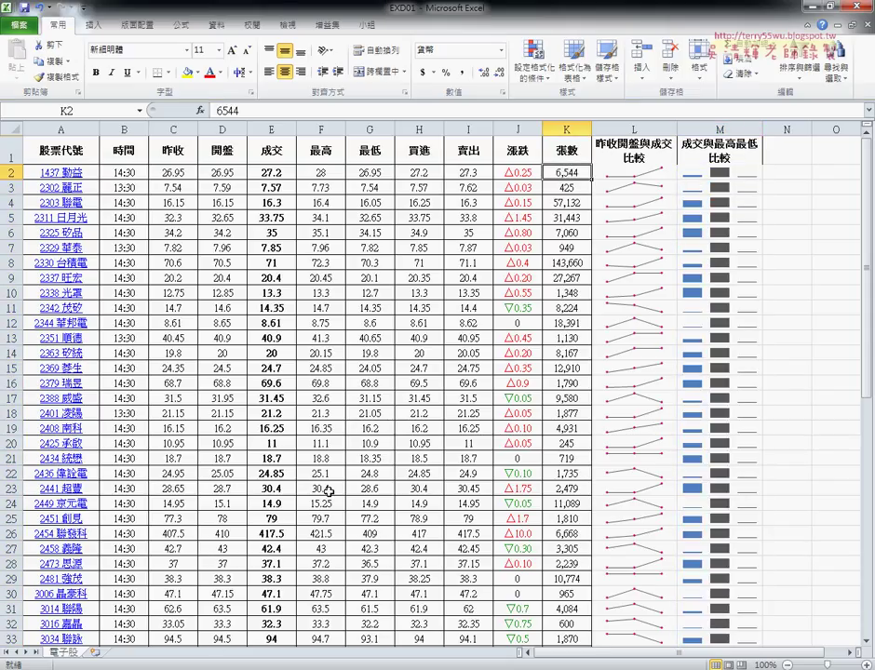
{"action": "key", "text": "alt+Tab"}
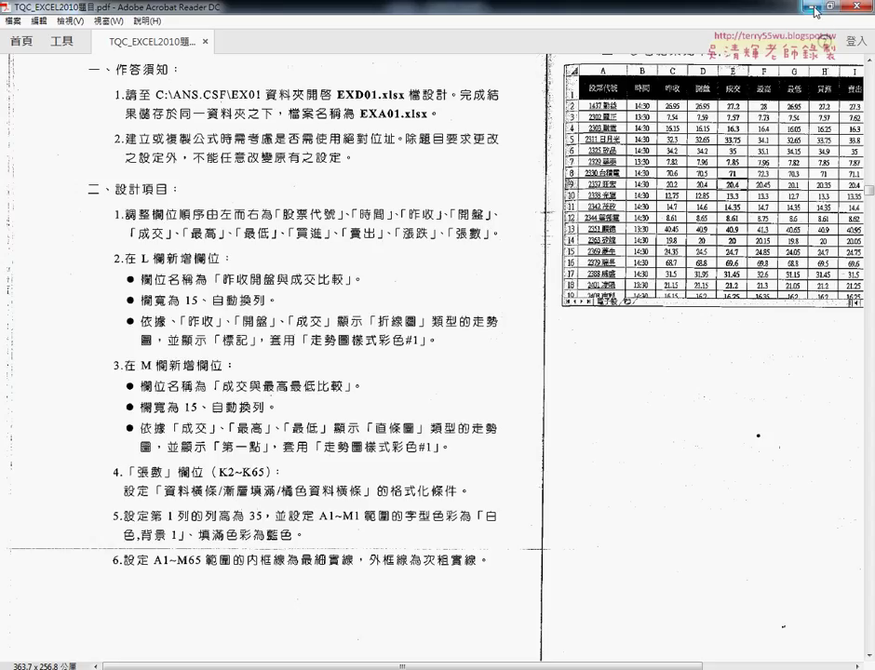
{"action": "key", "text": "alt+Tab"}
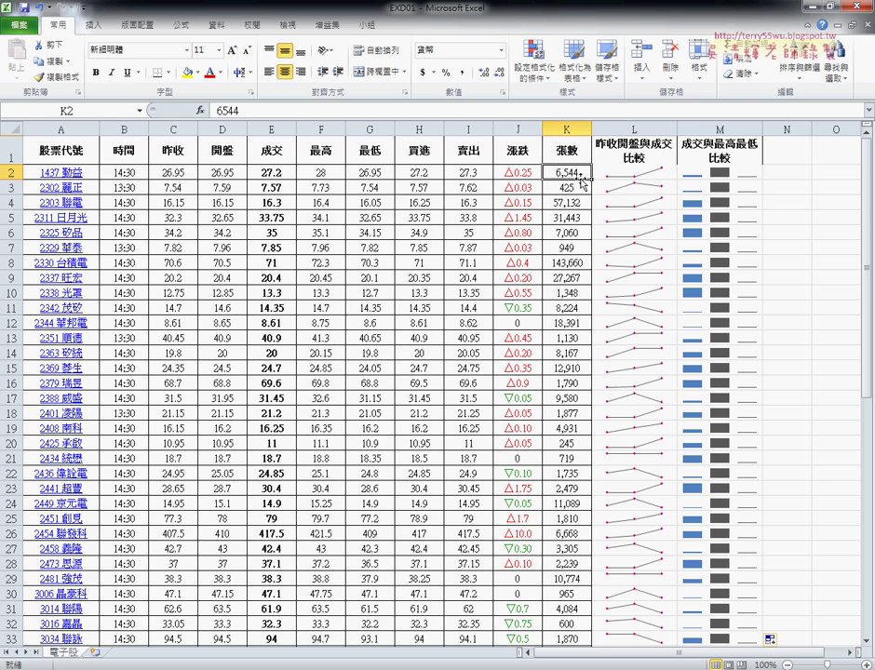
Select the 張數 values K2:K65 from K2 with Ctrl+Shift+Down, ready for data bars
{"action": "scroll", "coordinate": [565, 358], "scroll_direction": "down", "scroll_amount": 1}
{"action": "scroll", "coordinate": [565, 358], "scroll_direction": "down", "scroll_amount": 6}
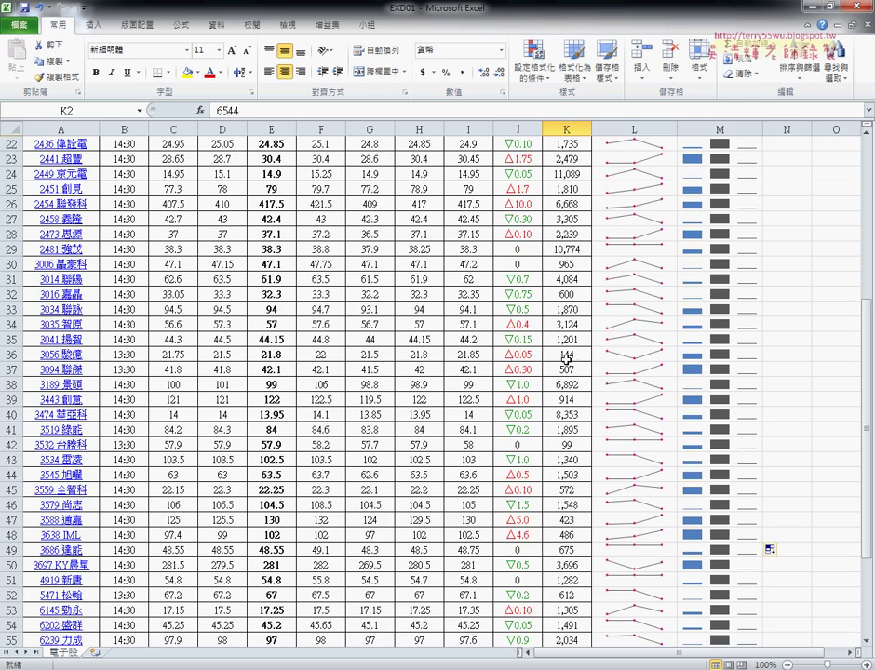
{"action": "scroll", "coordinate": [565, 446], "scroll_direction": "down", "scroll_amount": 7}
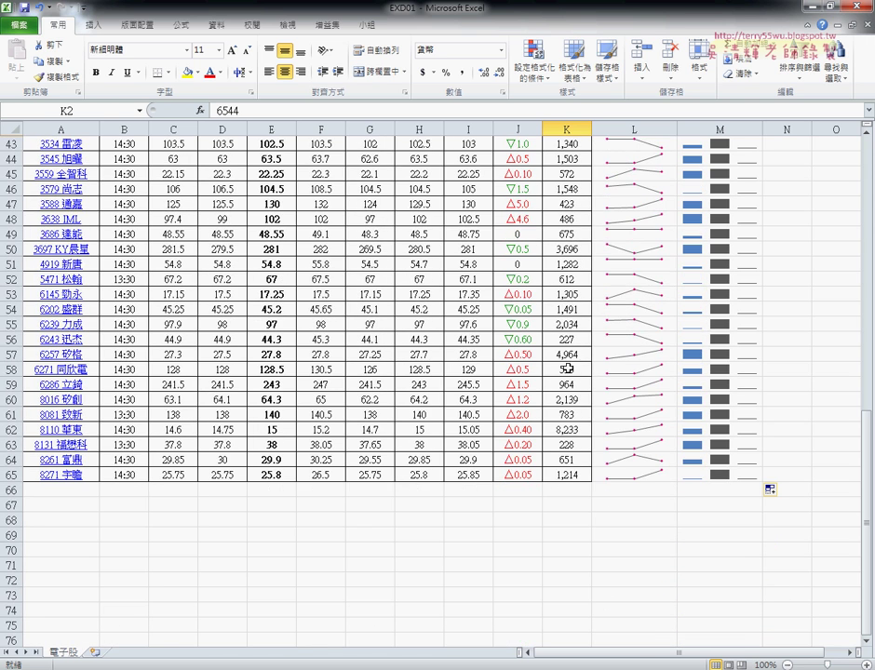
{"action": "left_click", "coordinate": [574, 472], "text": "shift"}
{"action": "scroll", "coordinate": [588, 475], "scroll_direction": "up", "scroll_amount": 4}
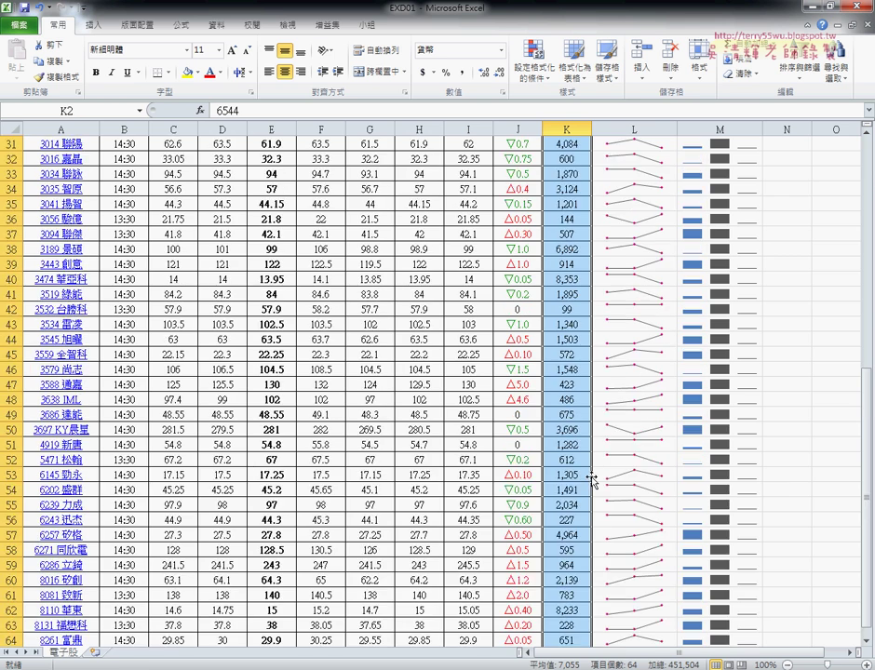
{"action": "scroll", "coordinate": [592, 373], "scroll_direction": "up", "scroll_amount": 10}
{"action": "left_click", "coordinate": [592, 180]}
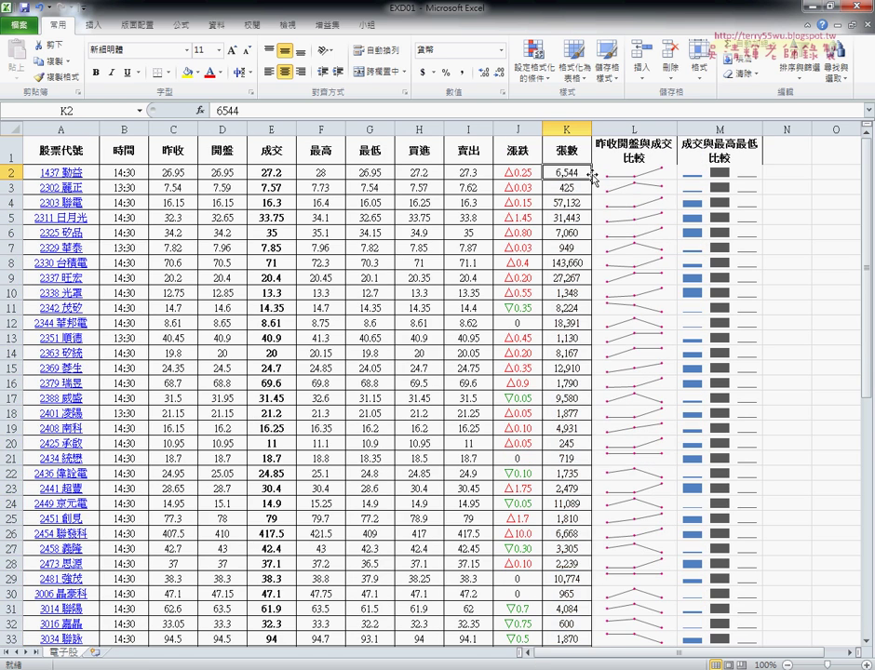
{"action": "key", "text": "ctrl+shift+Down"}
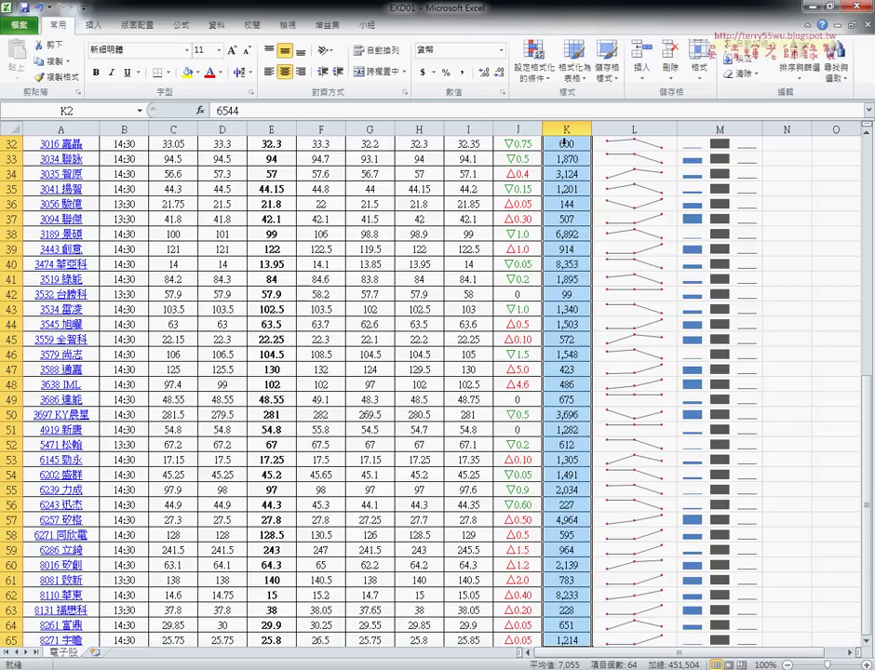
{"action": "scroll", "coordinate": [665, 253], "scroll_direction": "up", "scroll_amount": 5}
{"action": "scroll", "coordinate": [666, 258], "scroll_direction": "up", "scroll_amount": 5}
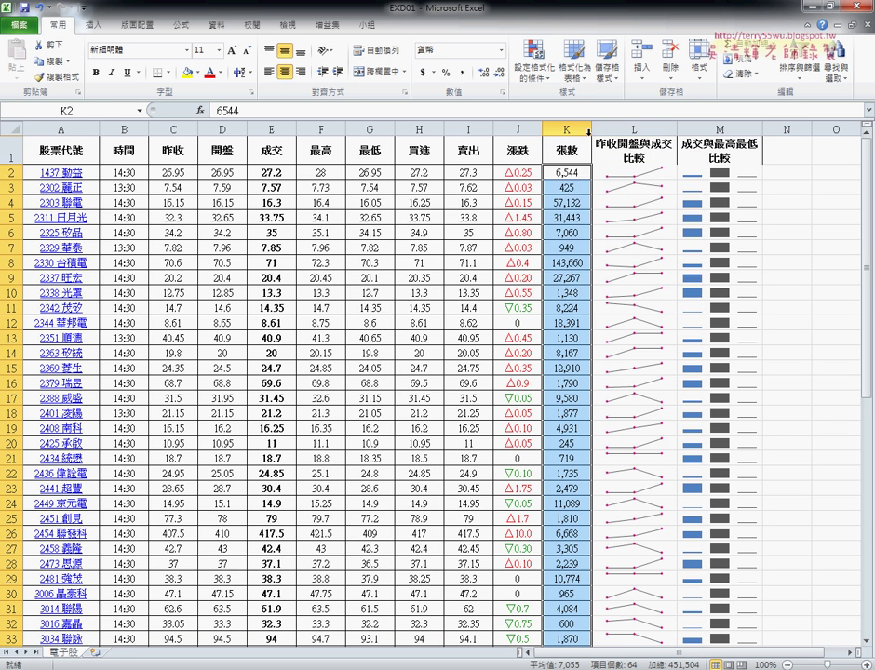
{"action": "left_click", "coordinate": [537, 58]}
{"action": "mouse_move", "coordinate": [556, 164]}
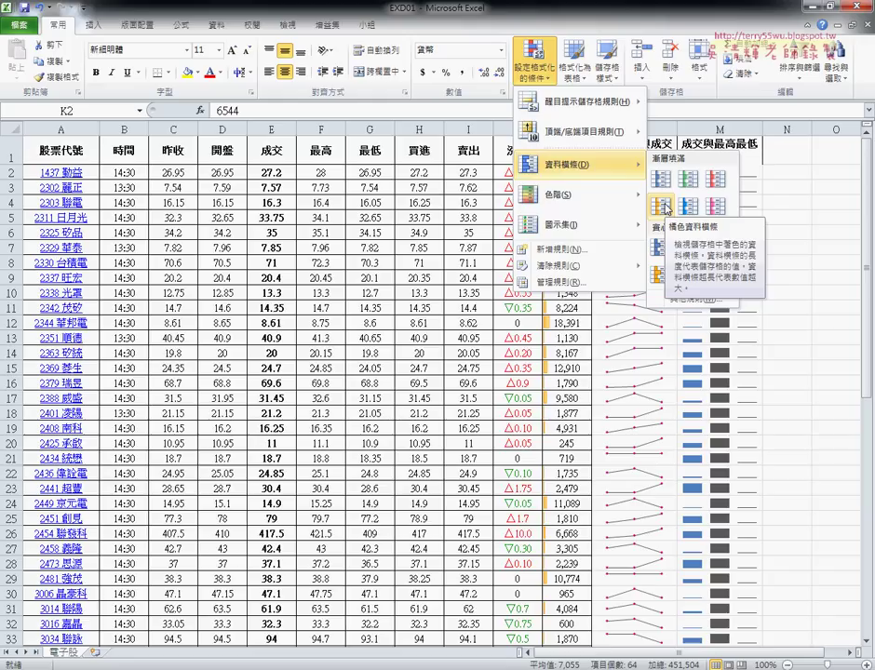
Apply Orange gradient-fill data bars to K2:K65, then switch to the exam PDF
{"action": "left_click", "coordinate": [665, 207]}
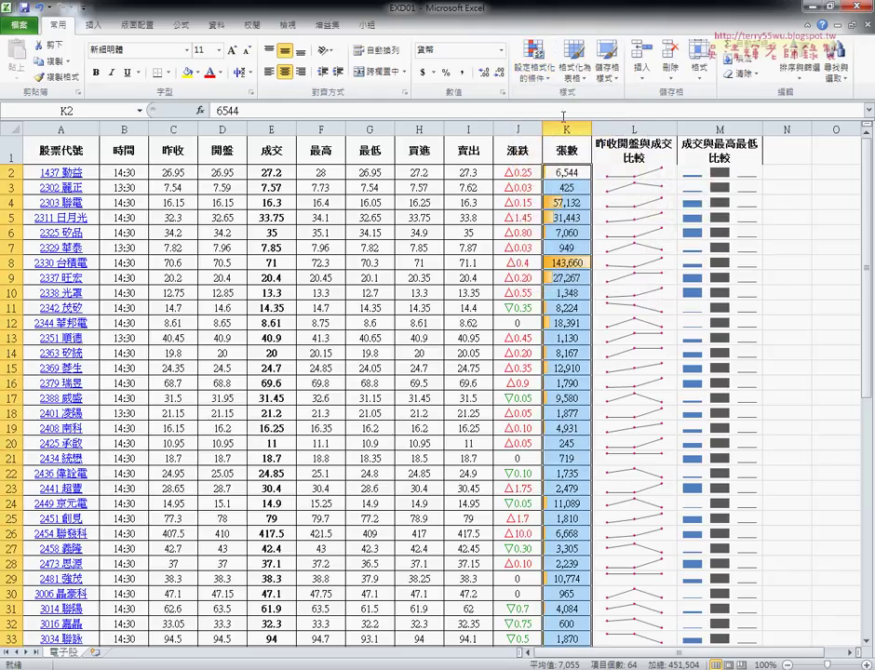
{"action": "left_click", "coordinate": [534, 62]}
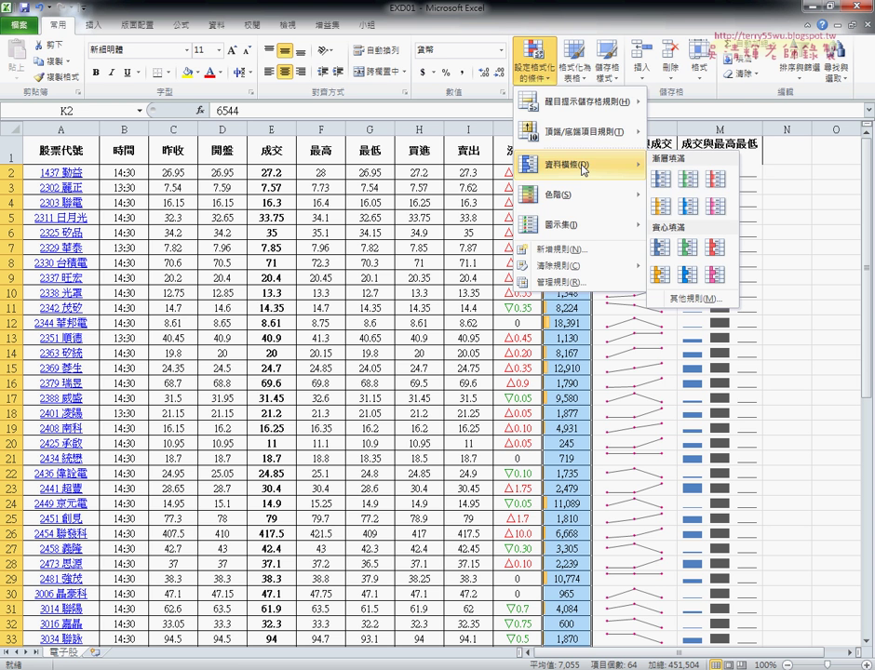
{"action": "left_click", "coordinate": [536, 60]}
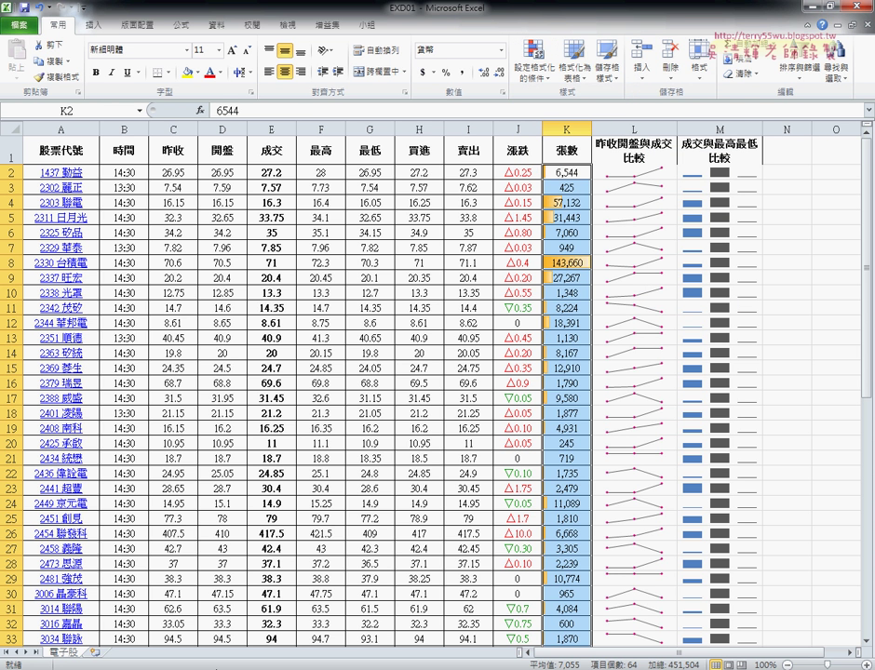
{"action": "key", "text": "alt+Tab"}
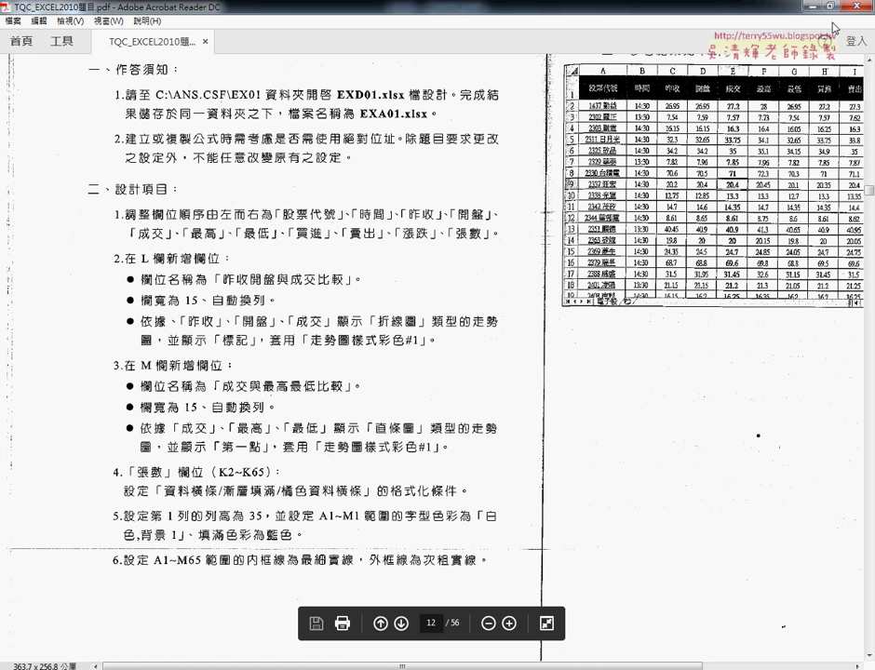
Minimize Acrobat Reader to bring the EXD01 workbook back
{"action": "left_click", "coordinate": [806, 5]}
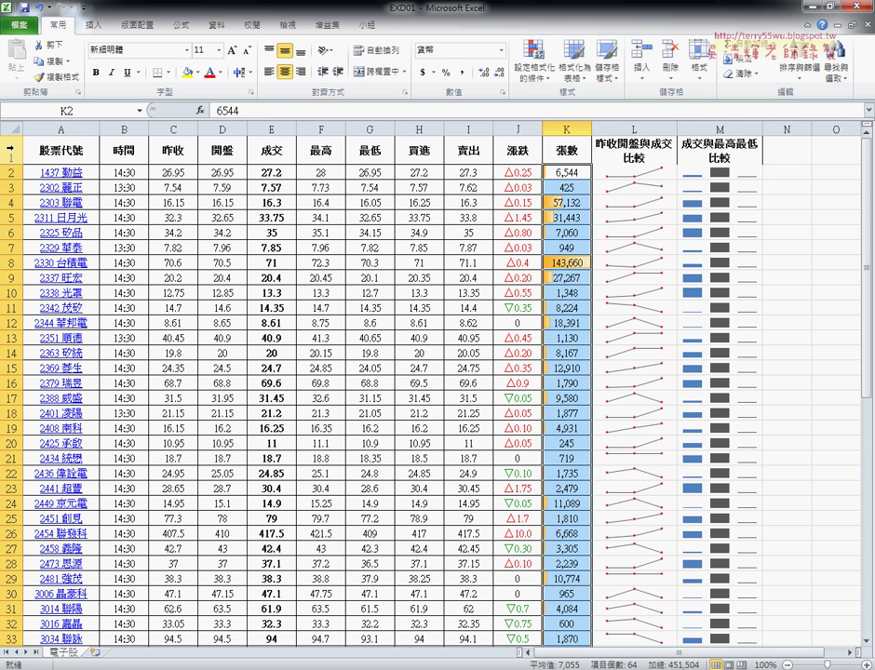
Make header row 1 taller through Row Height, then select headers A1:M1
{"action": "key", "text": "ctrl+Home"}
{"action": "key", "text": "ctrl+shift+Right"}
{"action": "left_click", "coordinate": [7, 149]}
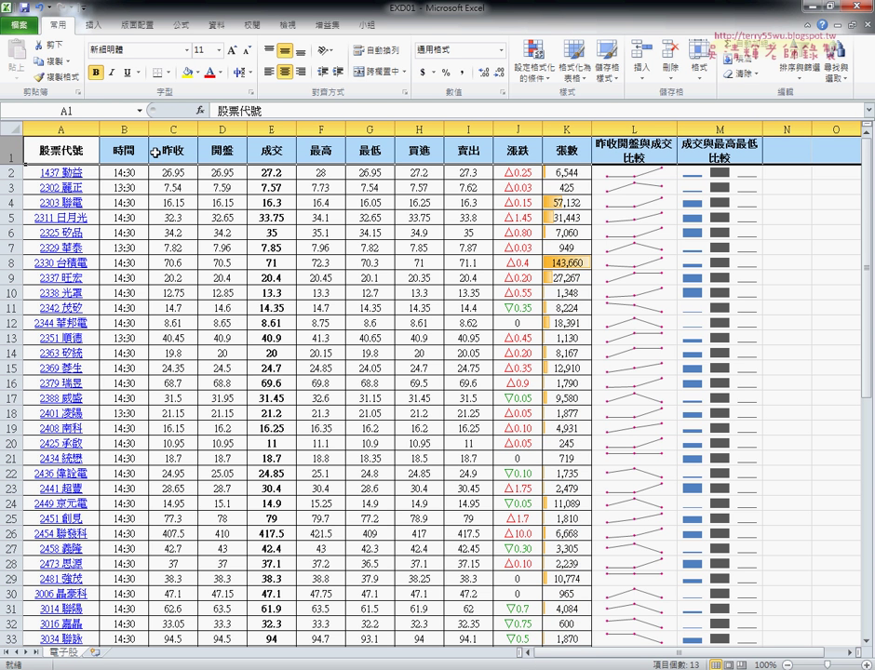
{"action": "right_click", "coordinate": [110, 149]}
{"action": "left_click", "coordinate": [210, 325]}
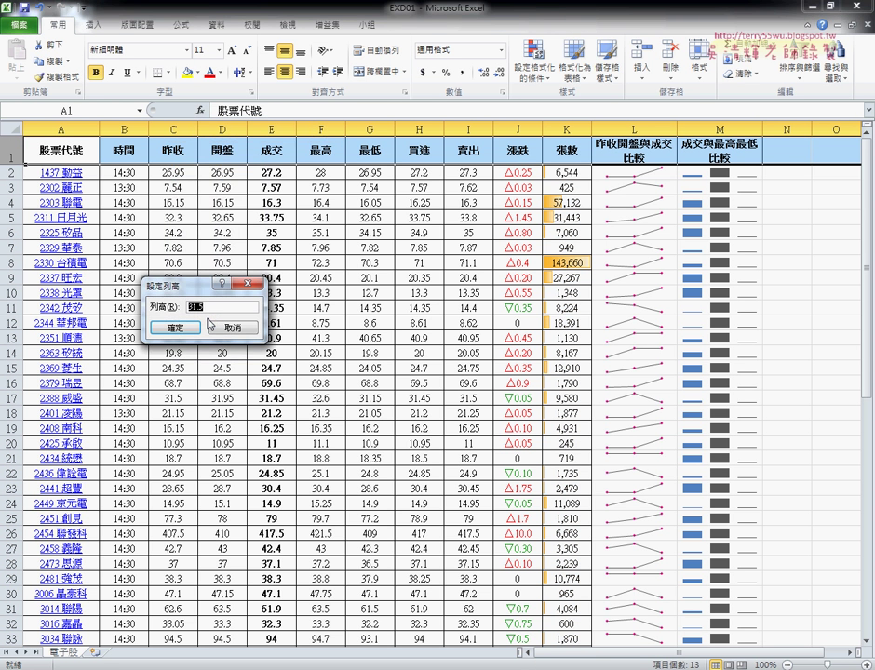
{"action": "type", "text": "3"}
{"action": "key", "text": "Return"}
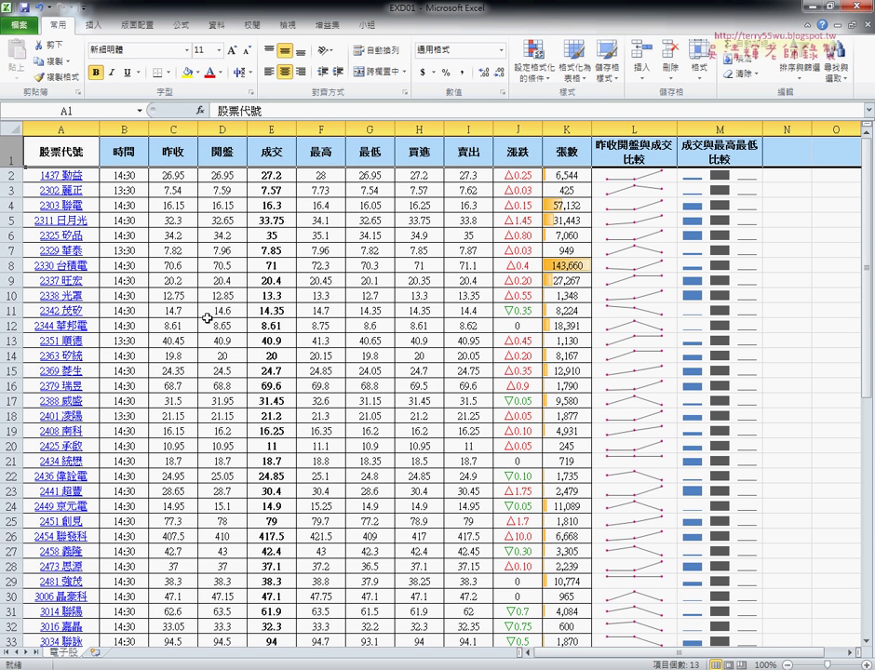
{"action": "left_click_drag", "start_coordinate": [49, 147], "coordinate": [694, 153]}
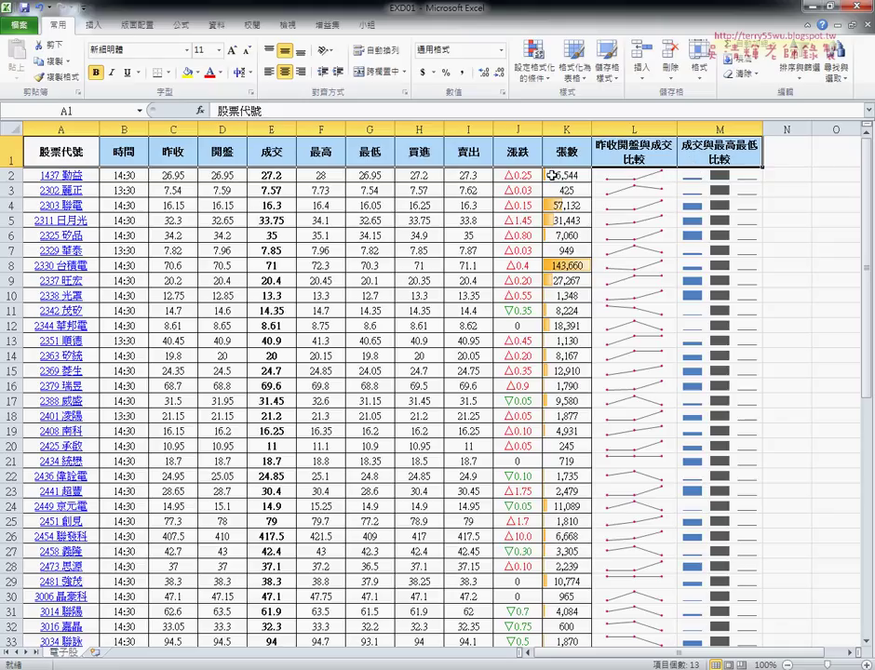
Give headers A1:M1 white text on a blue fill, then switch to the exam PDF
{"action": "left_click", "coordinate": [223, 74]}
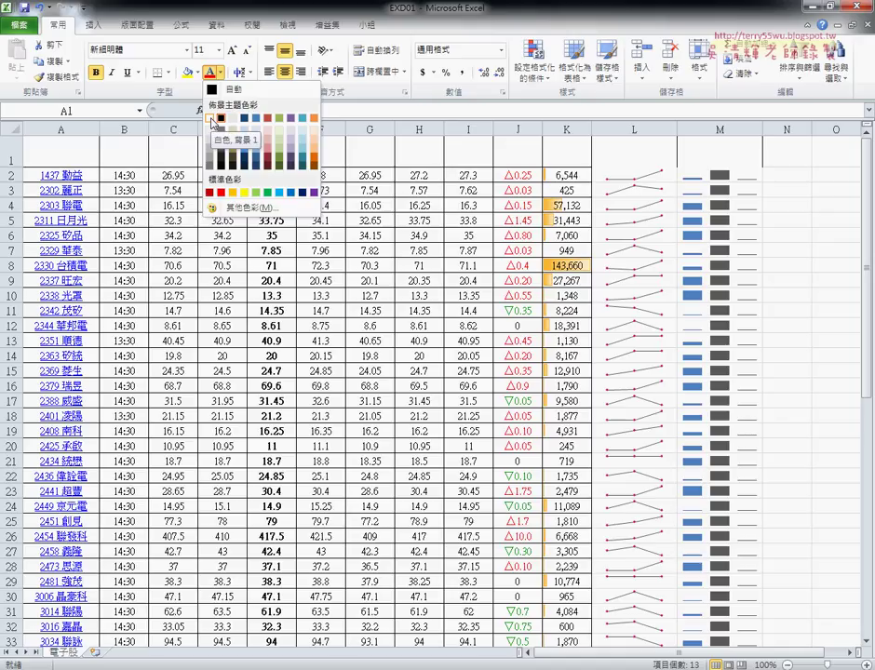
{"action": "left_click", "coordinate": [210, 119]}
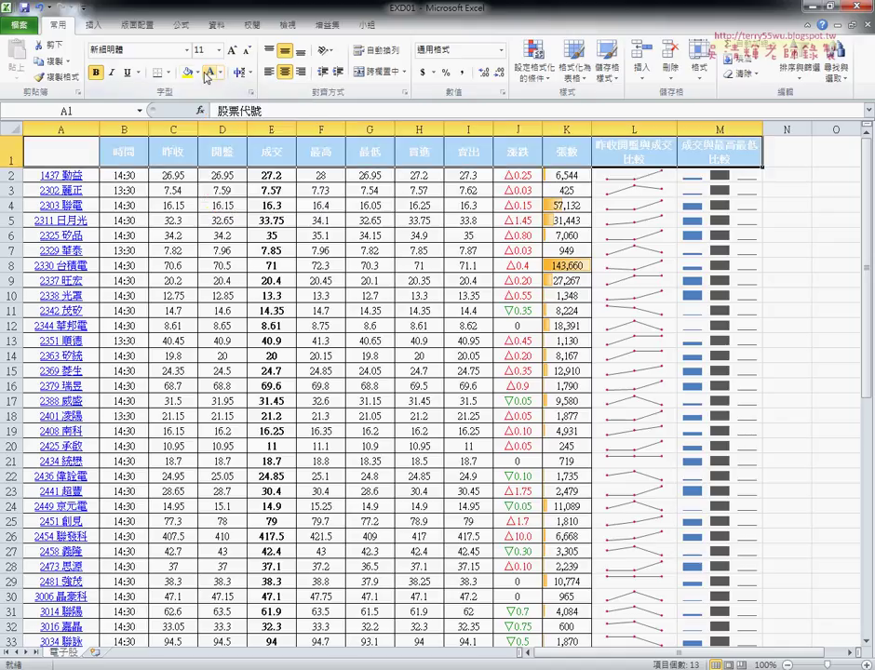
{"action": "left_click", "coordinate": [199, 73]}
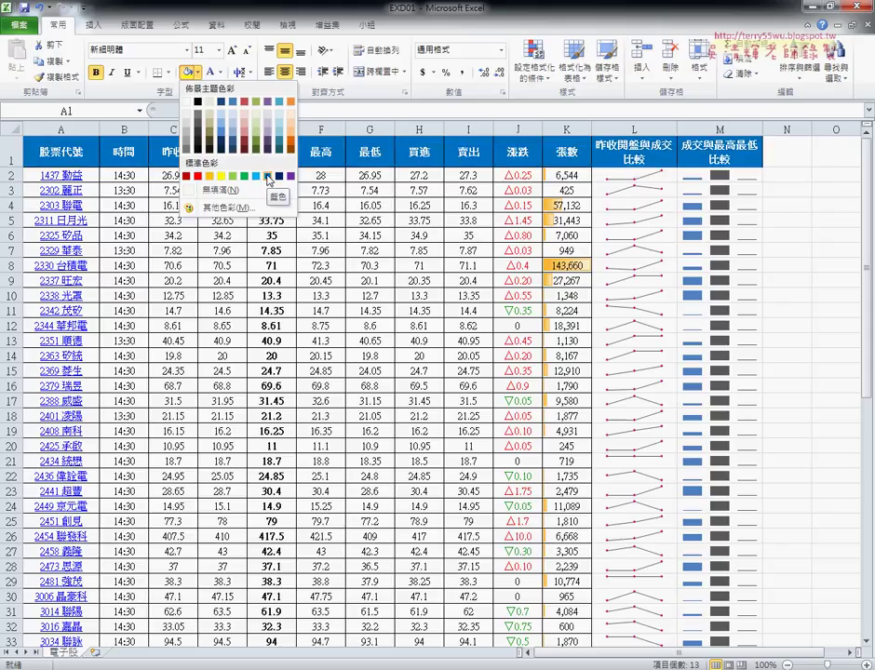
{"action": "left_click", "coordinate": [269, 177]}
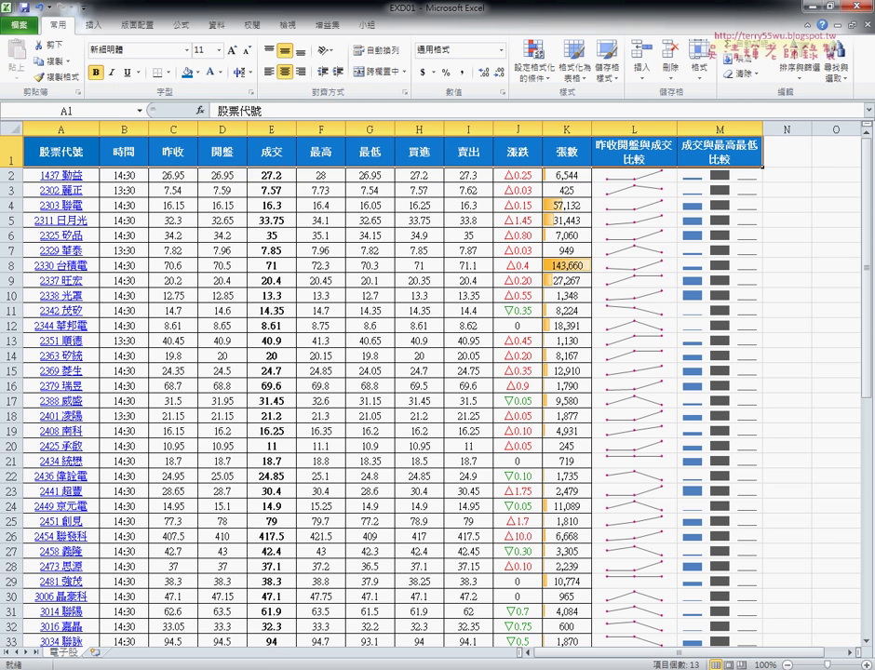
{"action": "key", "text": "alt+Tab"}
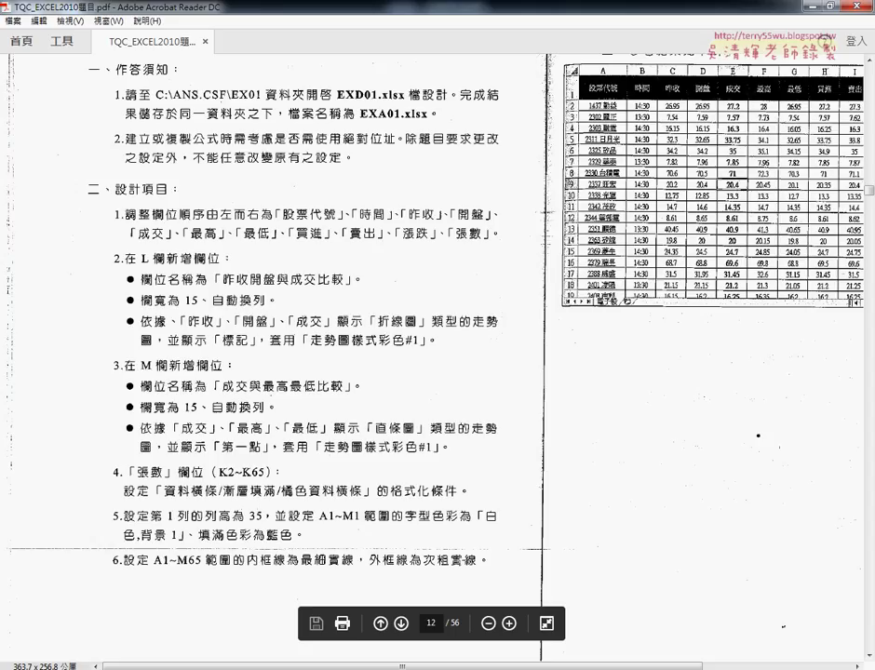
Minimize Acrobat Reader to return to the EXD01 workbook
{"action": "left_click", "coordinate": [822, 8]}
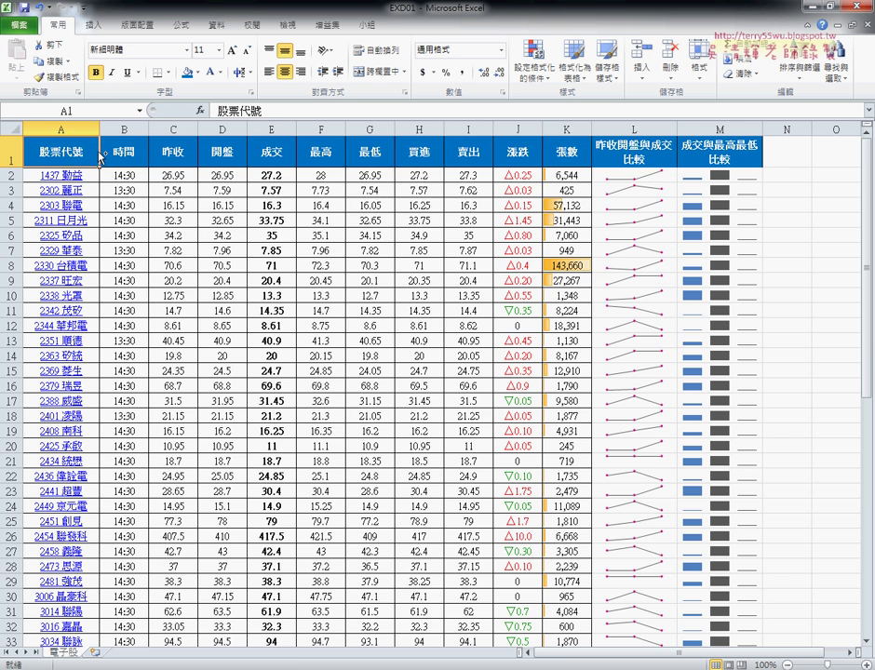
Select A1:M65 and give it thin inside borders with a thicker solid outline
{"action": "key", "text": "ctrl+shift+Right"}
{"action": "key", "text": "ctrl+shift+Down"}
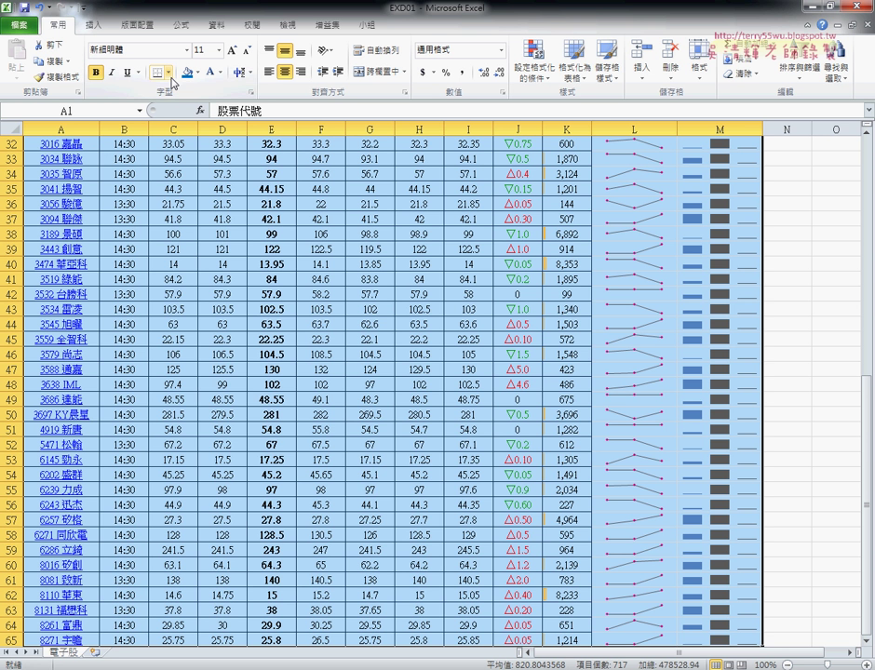
{"action": "left_click", "coordinate": [169, 74]}
{"action": "left_click", "coordinate": [187, 317]}
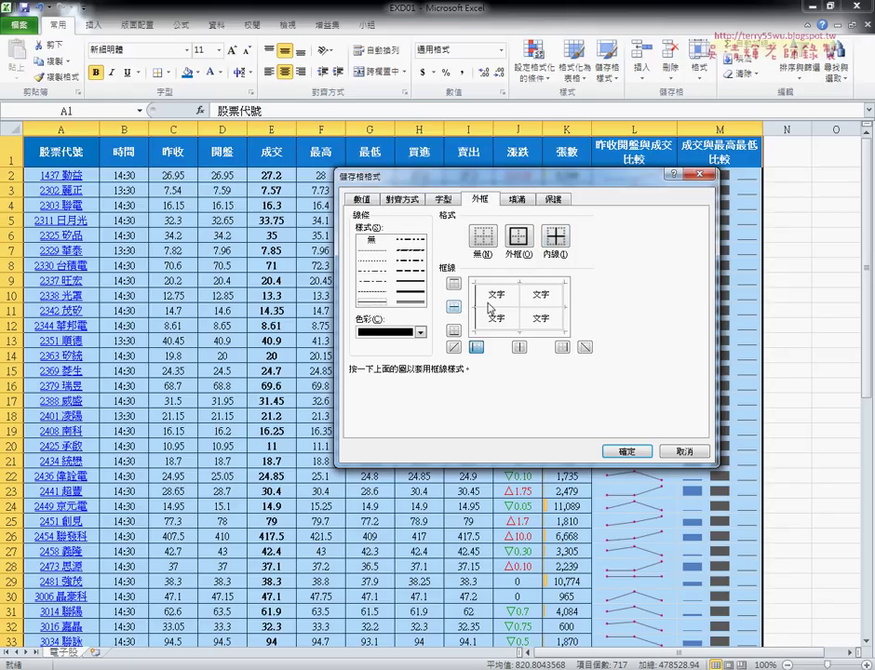
{"action": "left_click", "coordinate": [556, 238]}
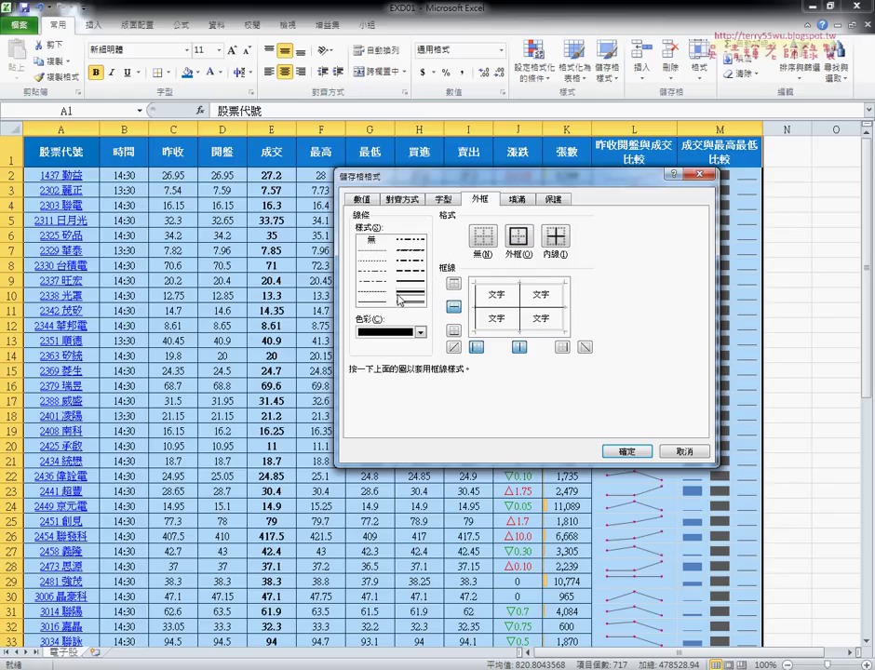
{"action": "left_click", "coordinate": [411, 289]}
{"action": "left_click", "coordinate": [519, 239]}
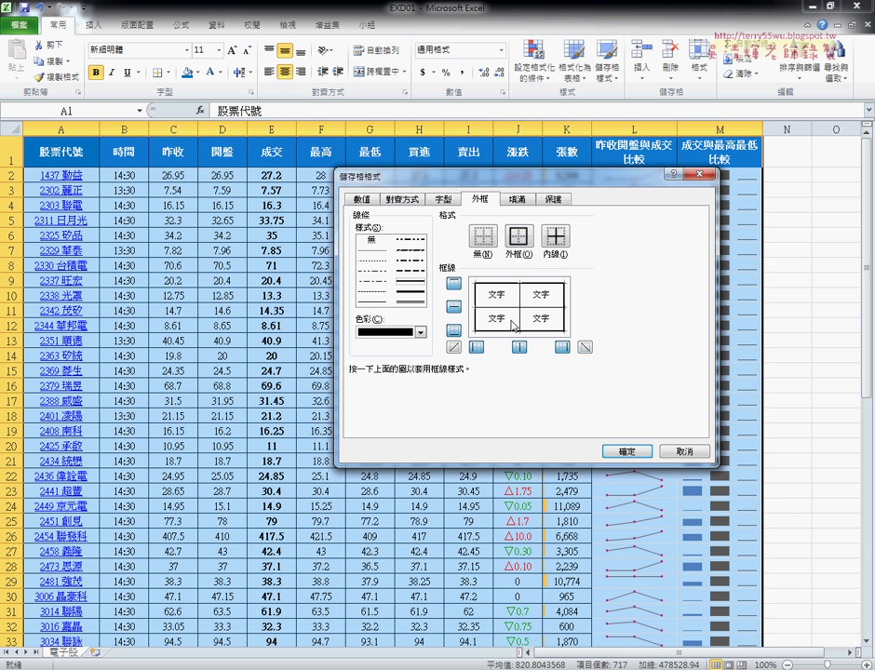
{"action": "left_click", "coordinate": [629, 454]}
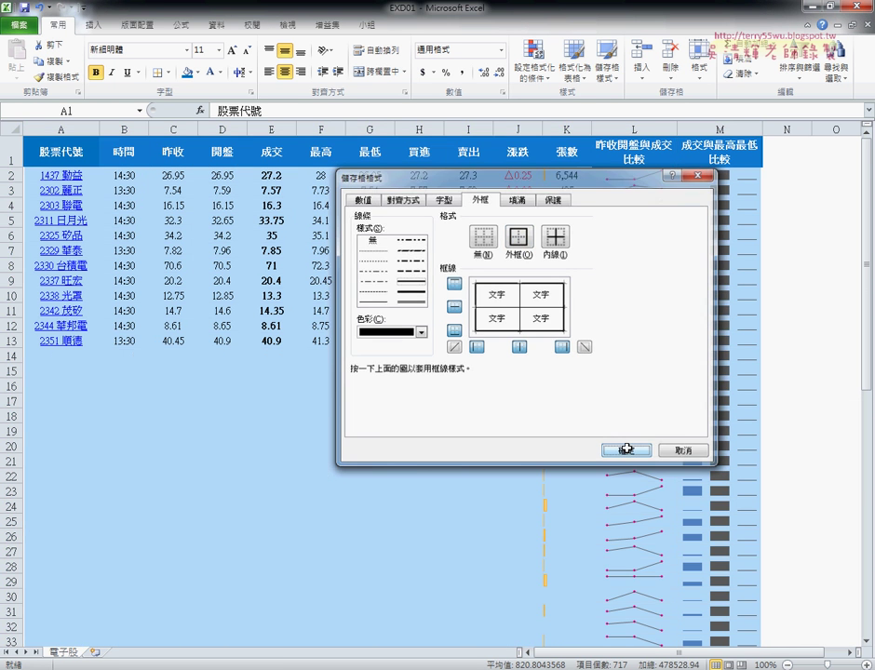
{"action": "left_click", "coordinate": [636, 402]}
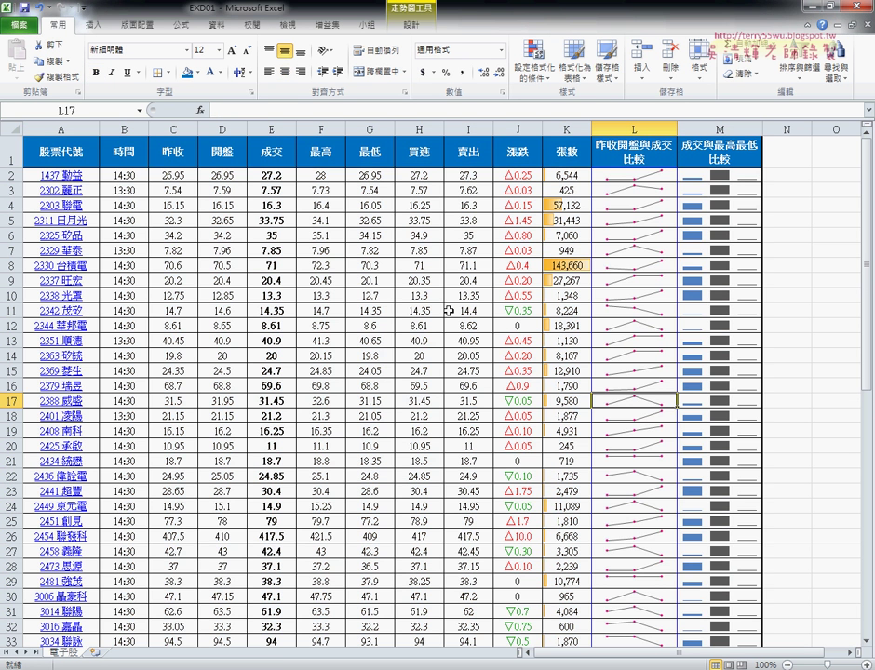
Change the print orientation from Portrait to Landscape in File > Print
{"action": "left_click", "coordinate": [20, 25]}
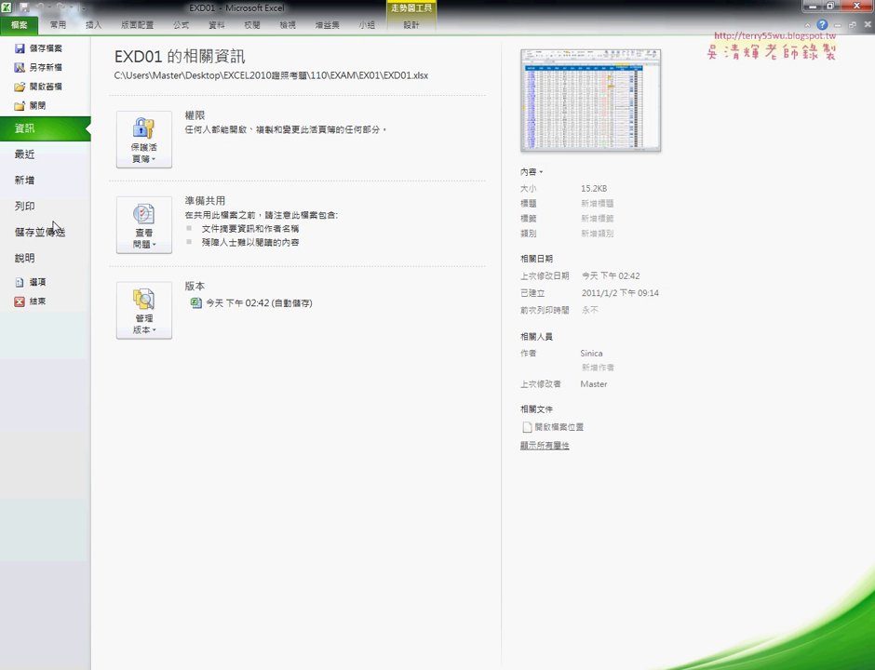
{"action": "left_click", "coordinate": [48, 209]}
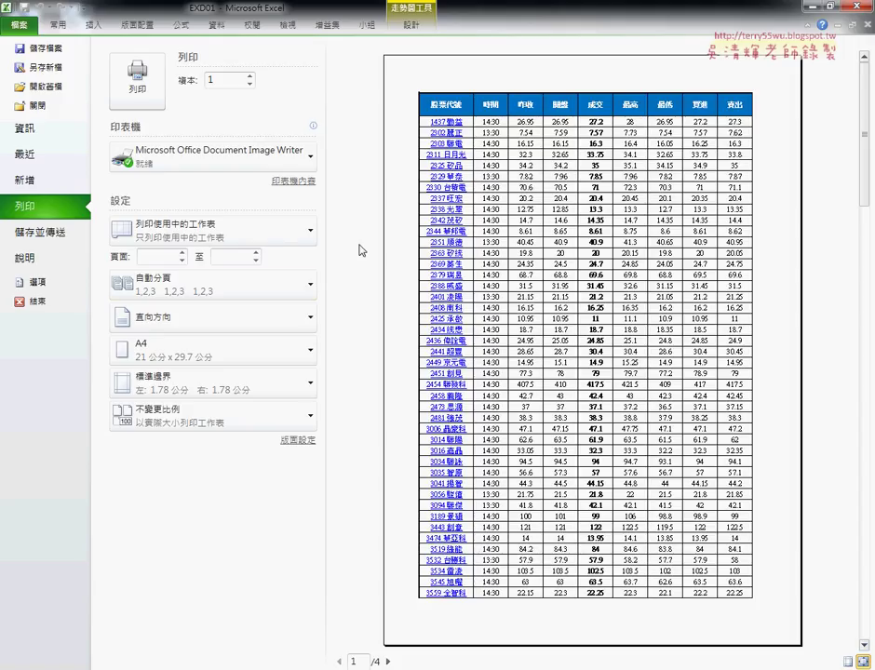
{"action": "left_click", "coordinate": [307, 321]}
{"action": "left_click", "coordinate": [303, 381]}
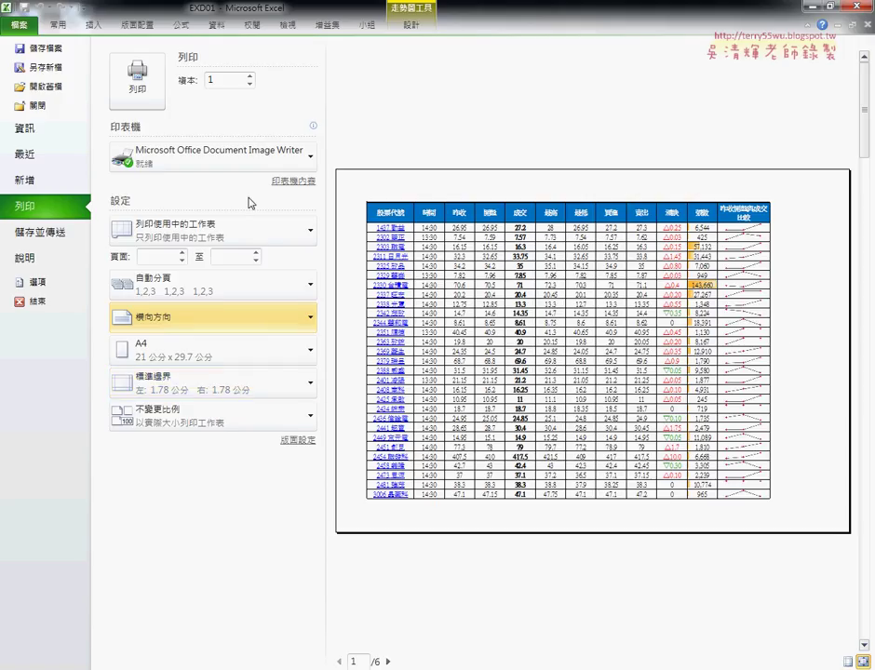
{"action": "left_click", "coordinate": [136, 29]}
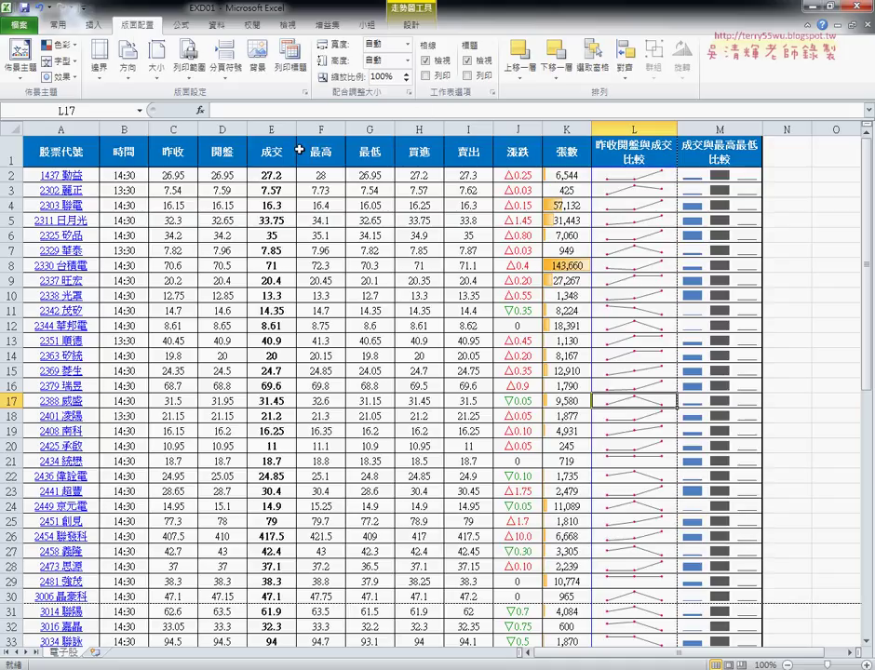
Keep Page Setup scaling at percentage of normal size and preview the landscape printout
{"action": "left_click", "coordinate": [306, 94]}
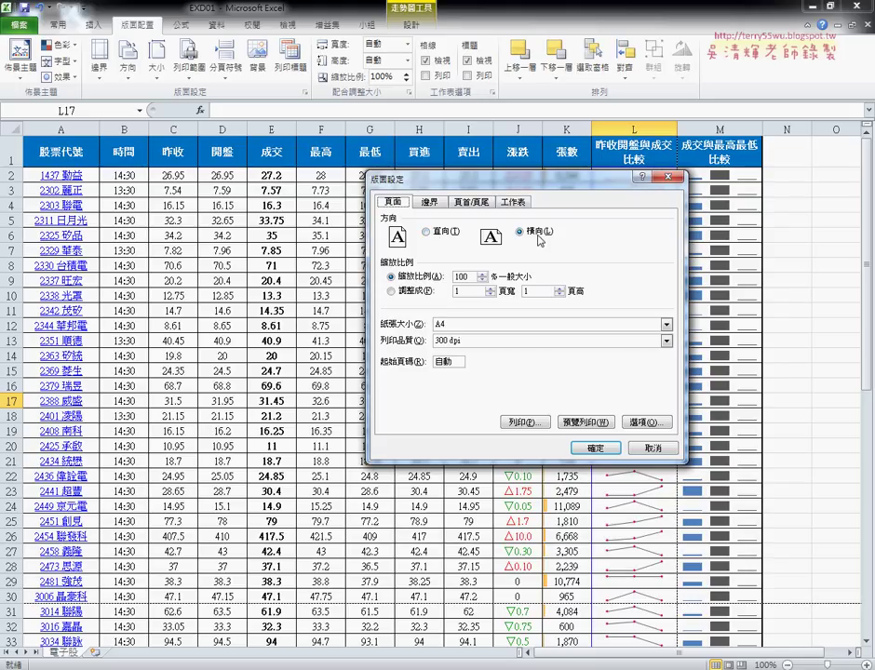
{"action": "left_click", "coordinate": [396, 293]}
{"action": "left_click", "coordinate": [408, 278]}
{"action": "left_click", "coordinate": [596, 424]}
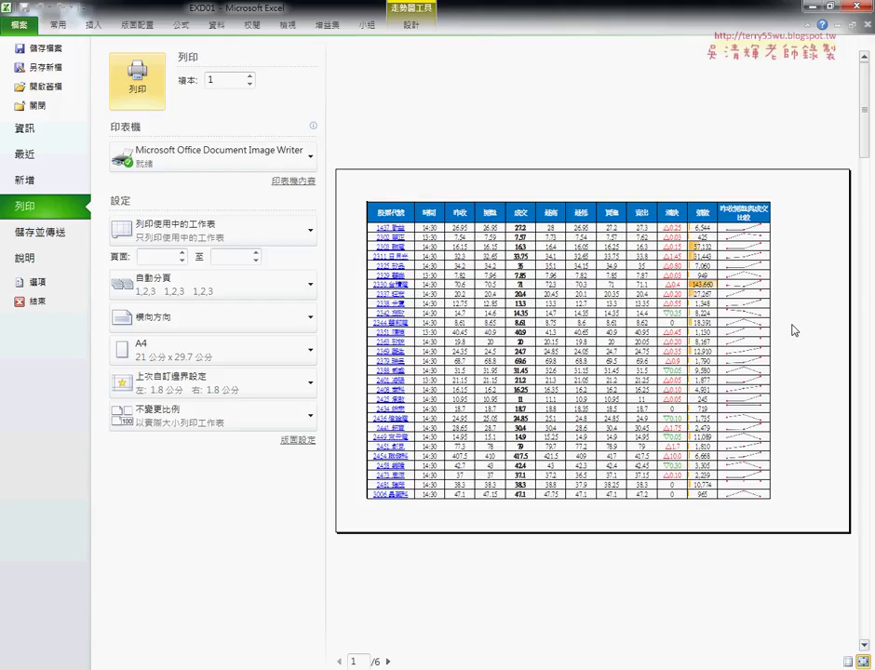
Try fit-to-one-page, then set print scaling to 120% of normal size
{"action": "left_click", "coordinate": [299, 440]}
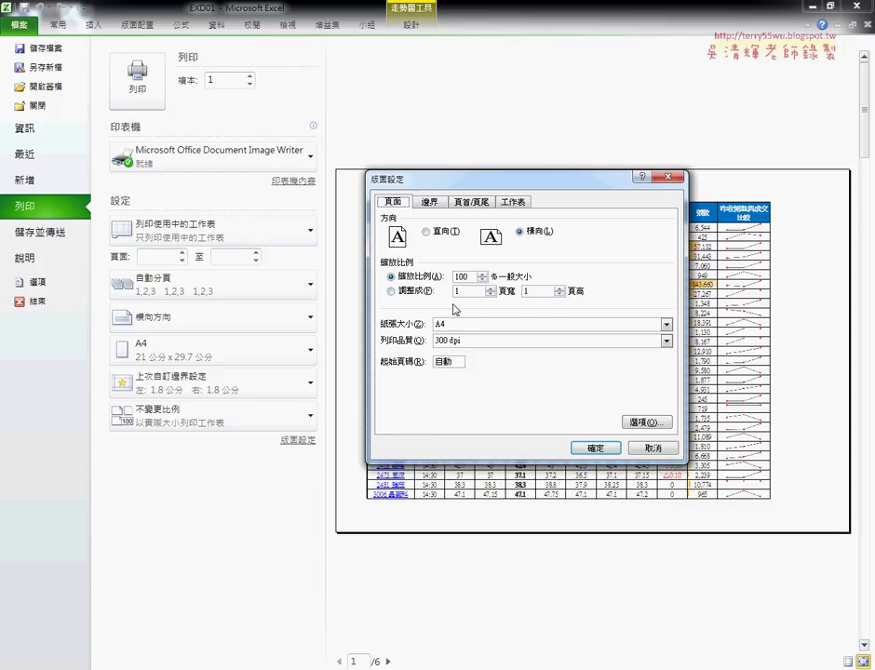
{"action": "left_click", "coordinate": [392, 291]}
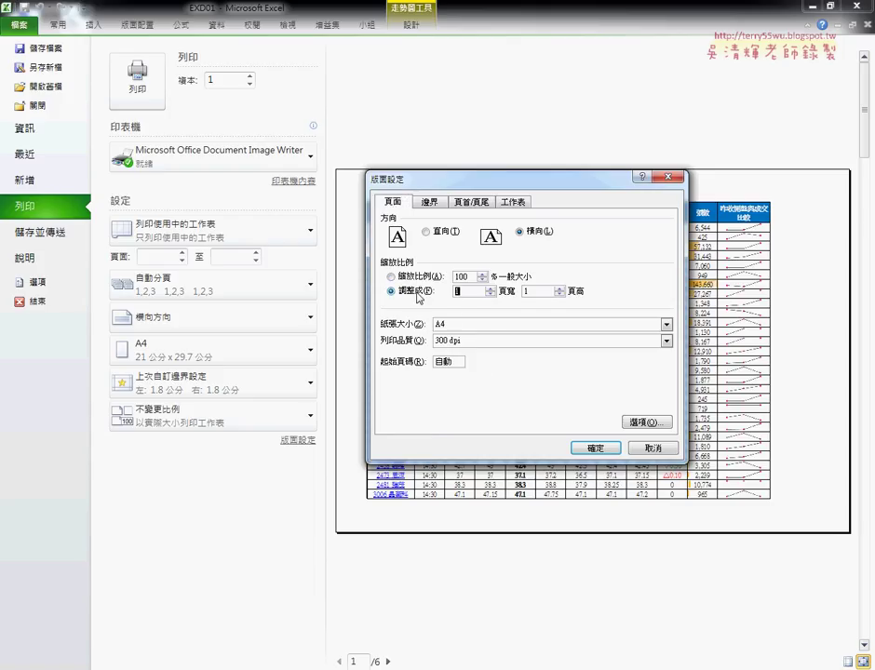
{"action": "left_click", "coordinate": [603, 450]}
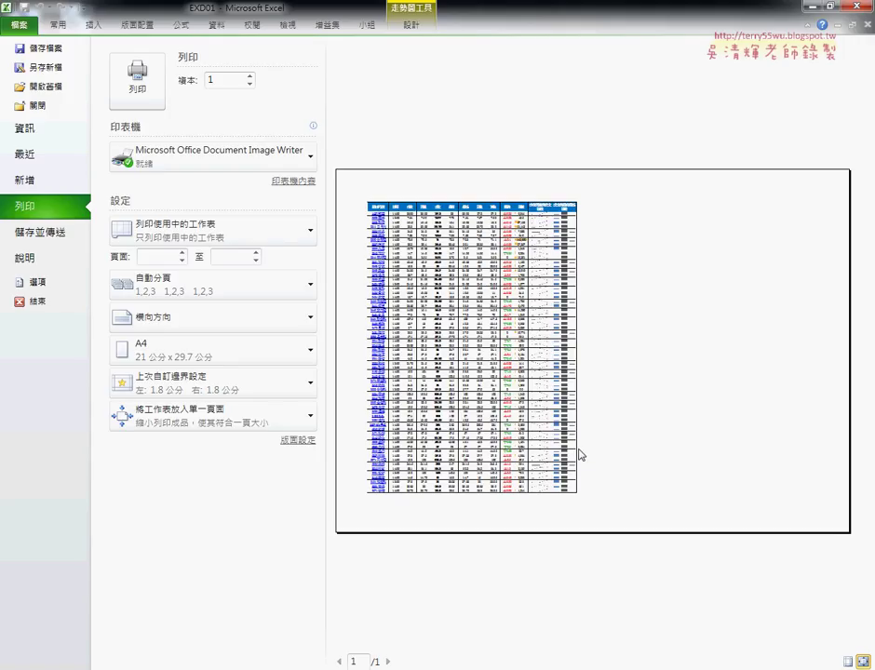
{"action": "left_click", "coordinate": [298, 441]}
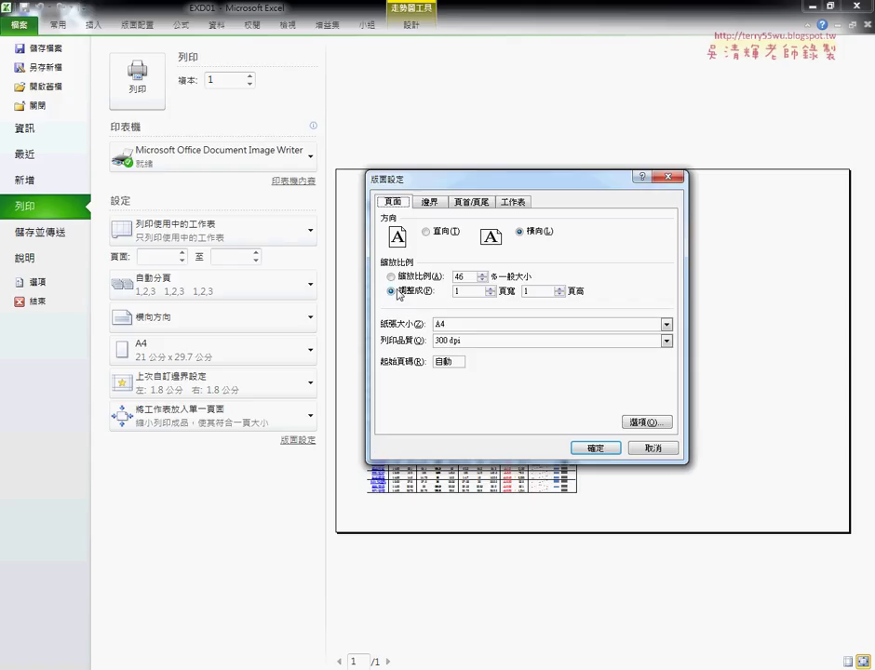
{"action": "double_click", "coordinate": [458, 276]}
{"action": "type", "text": "120"}
{"action": "left_click", "coordinate": [596, 449]}
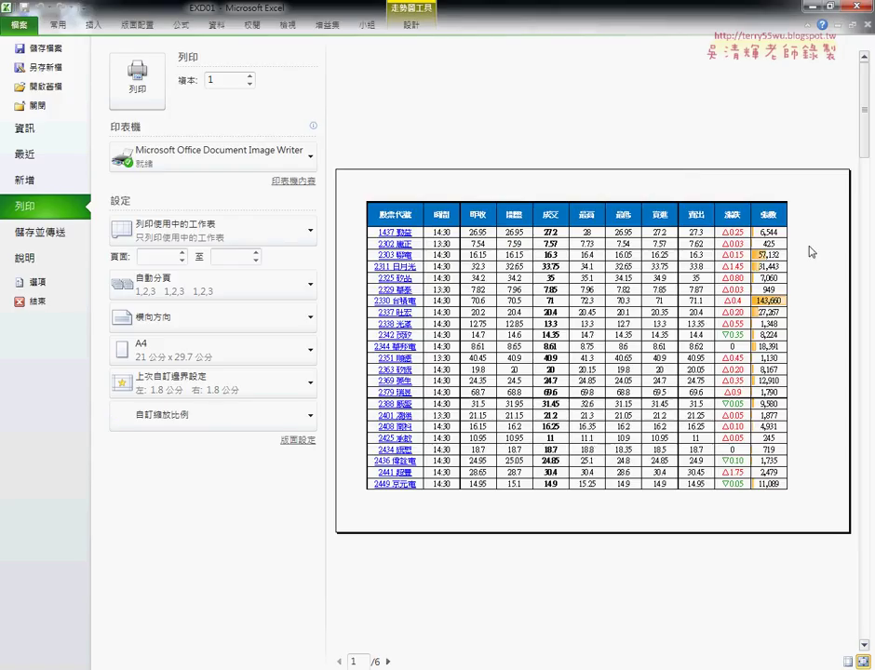
Review Page Setup's Header/Footer and Sheet tabs, closing without changes
{"action": "left_click", "coordinate": [299, 440]}
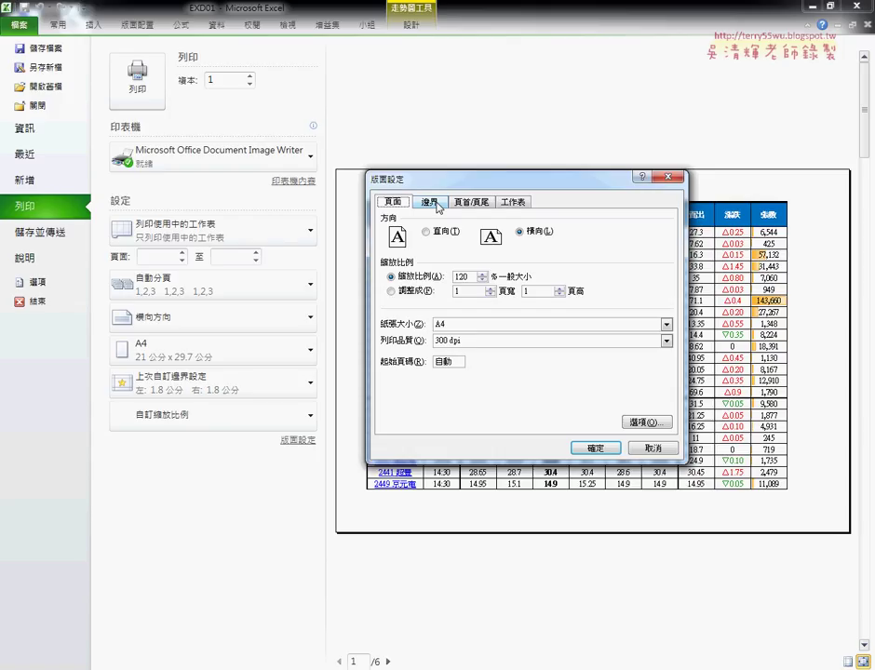
{"action": "left_click", "coordinate": [474, 204]}
{"action": "left_click", "coordinate": [517, 204]}
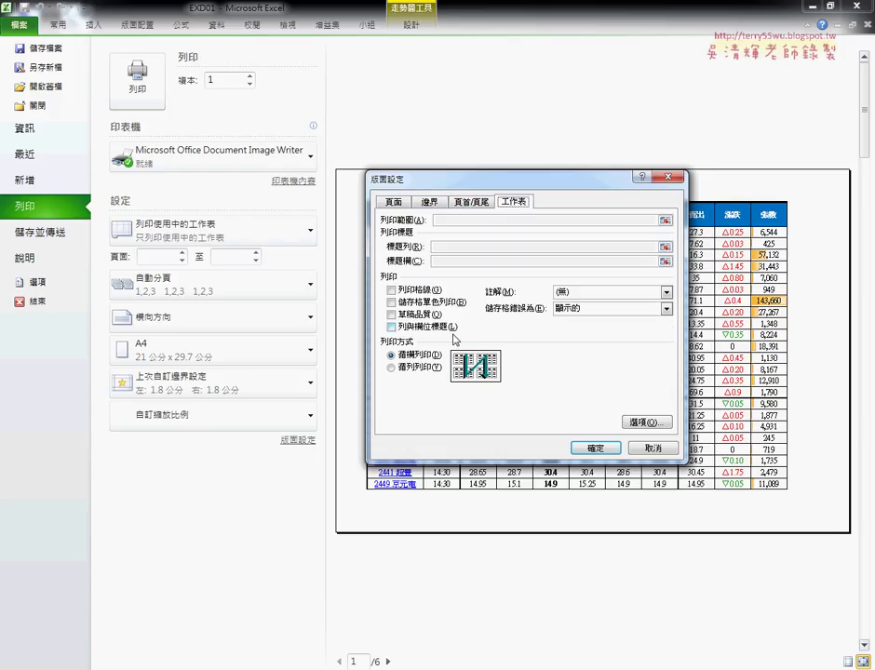
{"action": "left_click", "coordinate": [663, 448]}
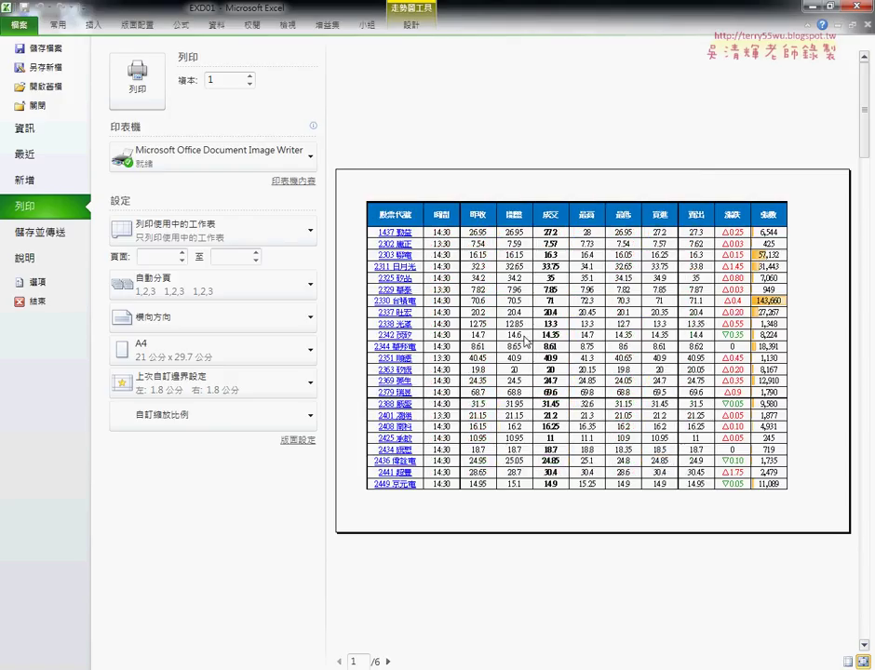